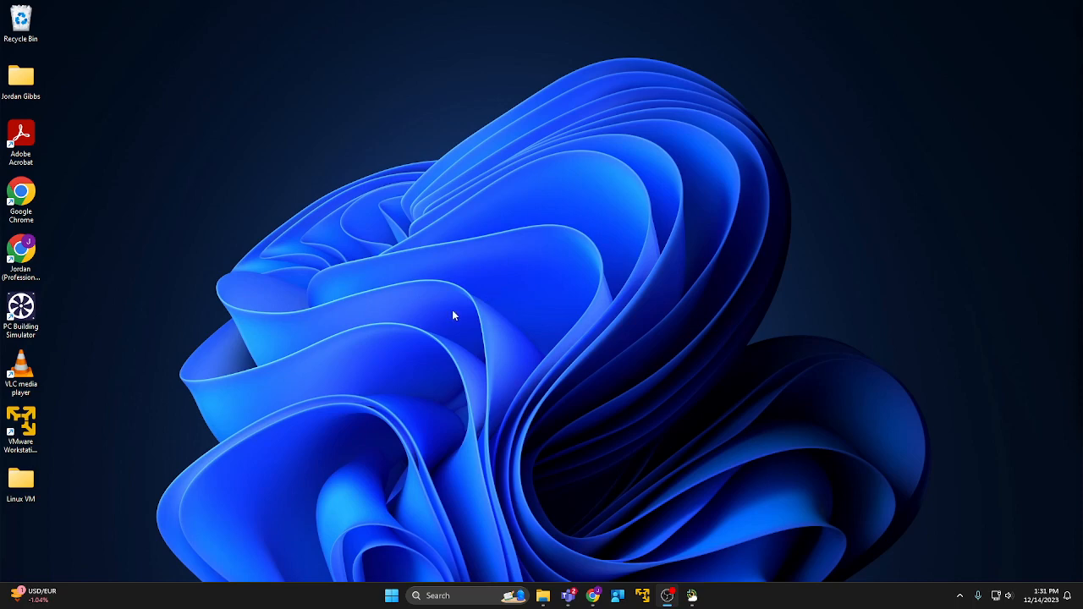
Open Linux VM\ISO to show the ubuntu-18.04.1-desktop-amd64 image, then bring the browser into view.
double_click(21, 484)
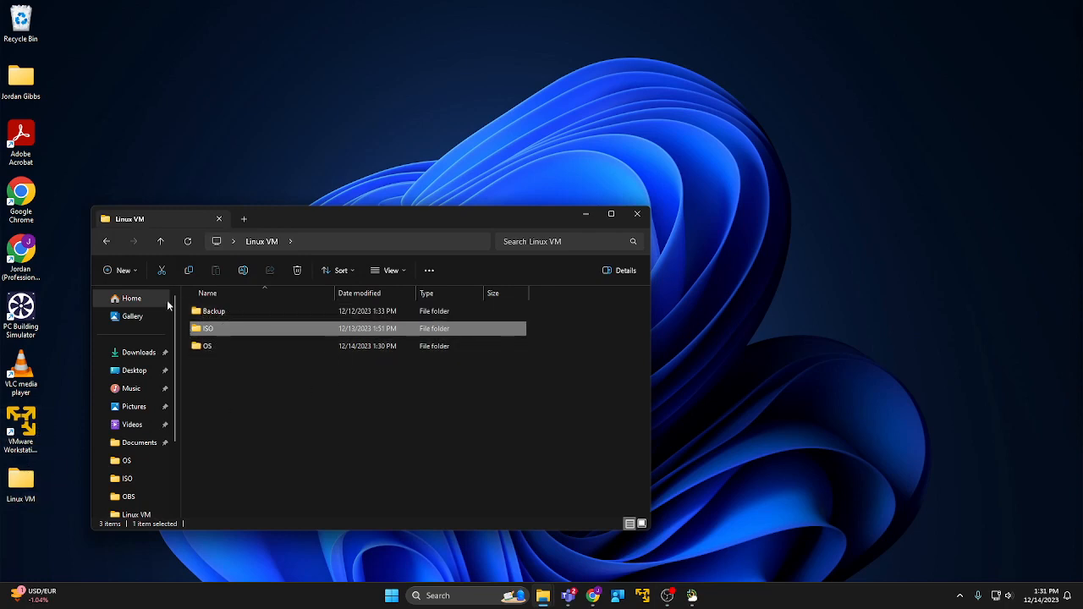
double_click(223, 328)
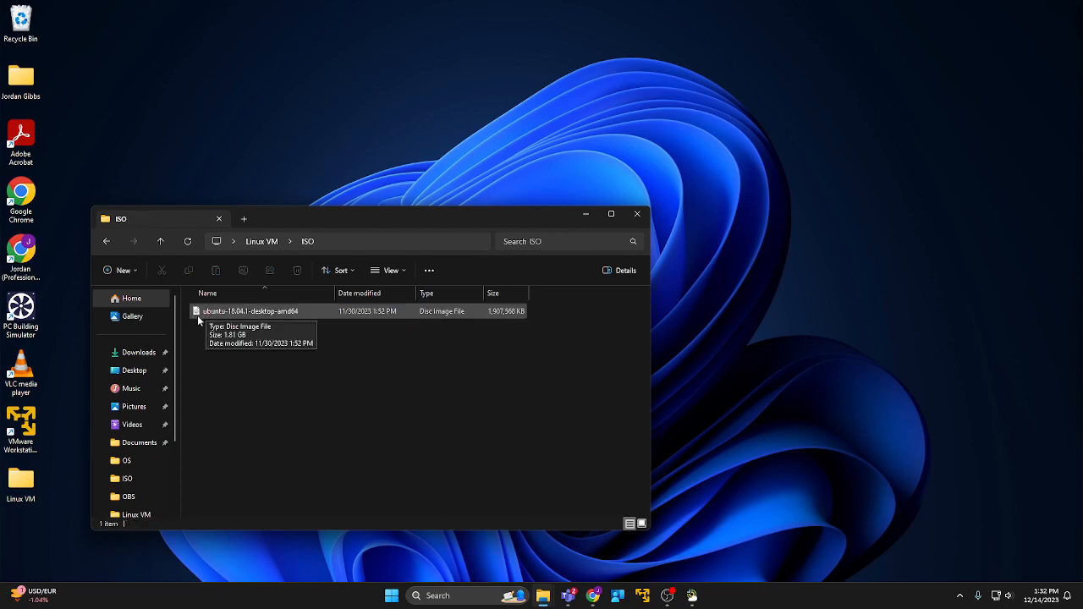
left_click(257, 241)
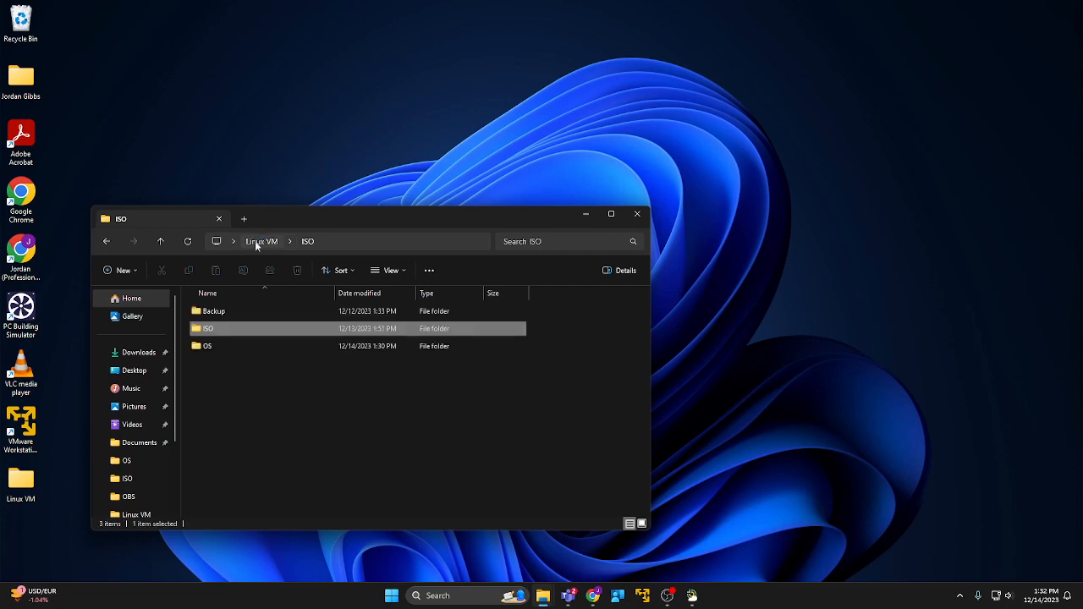
left_click(221, 347)
double_click(223, 348)
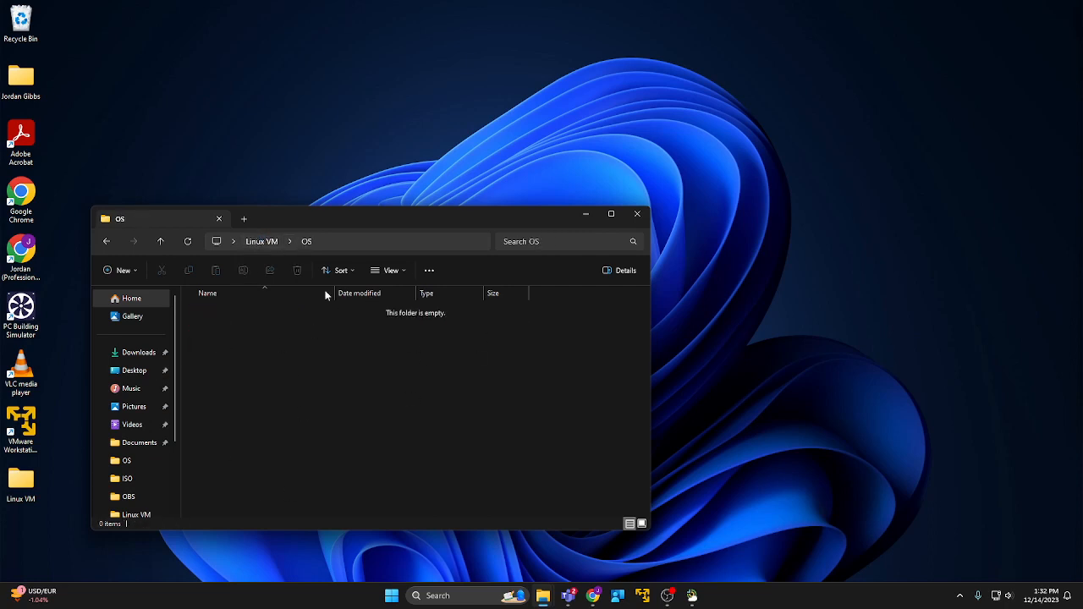
left_click(254, 241)
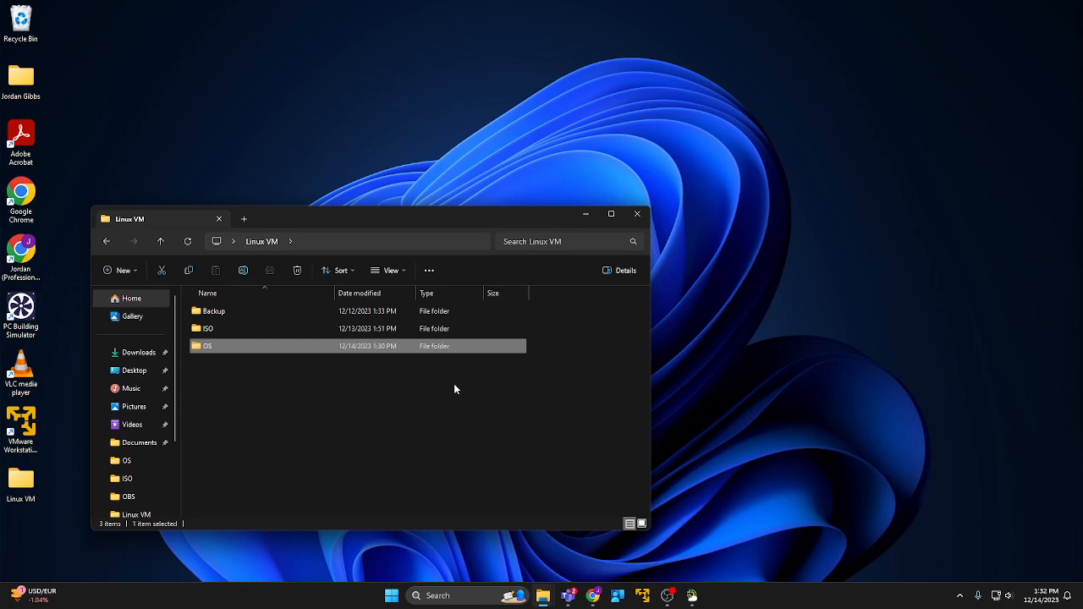
double_click(221, 329)
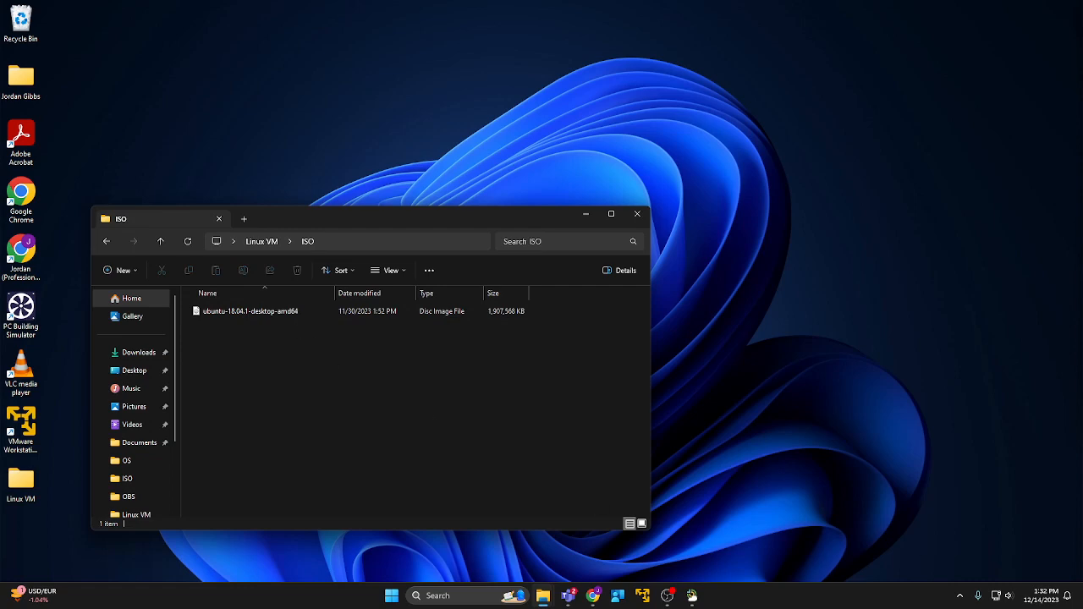
left_click_drag(1082, 440, 801, 73)
Open the Linux notes section and the linux.org tab, dismissing the full-page ad.
left_click(355, 236)
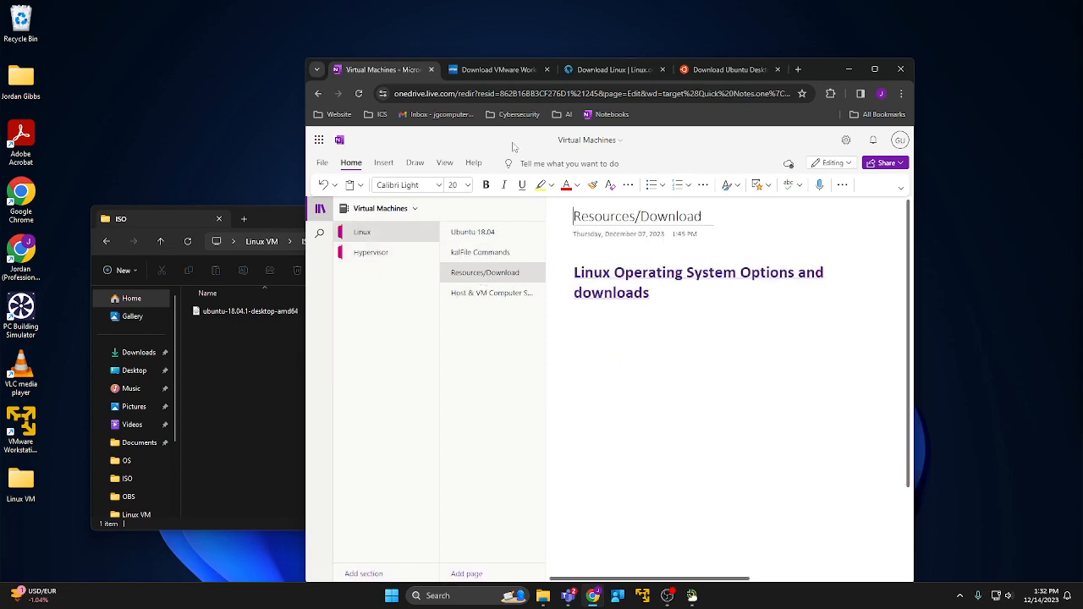
left_click(604, 68)
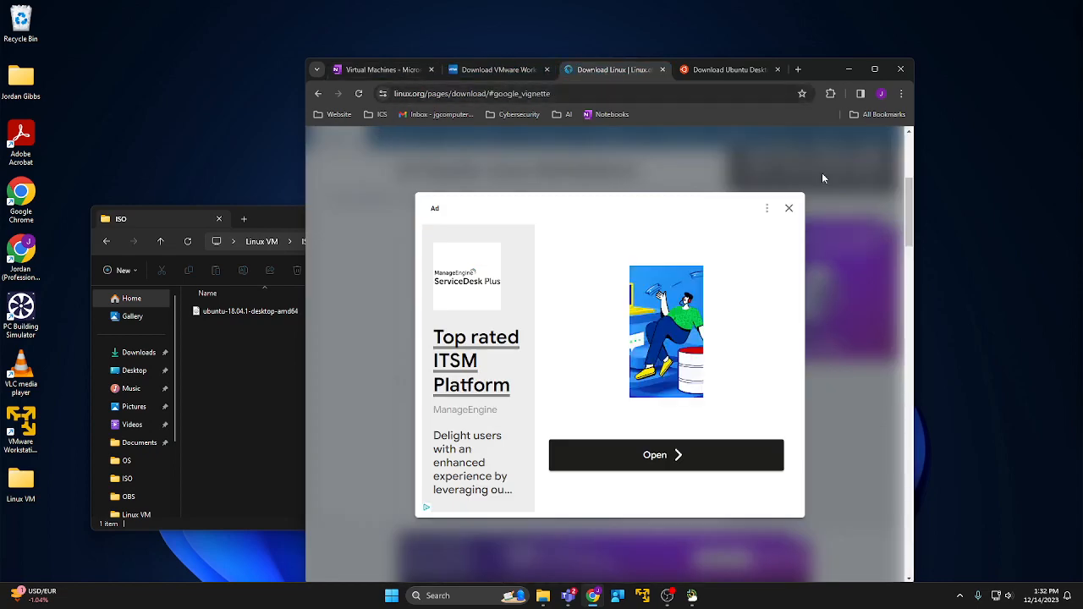
left_click(788, 208)
Scroll through linux.org's list of 24 popular distributions like Ubuntu, Kali and Manjaro.
scroll(479, 299, "down", 1)
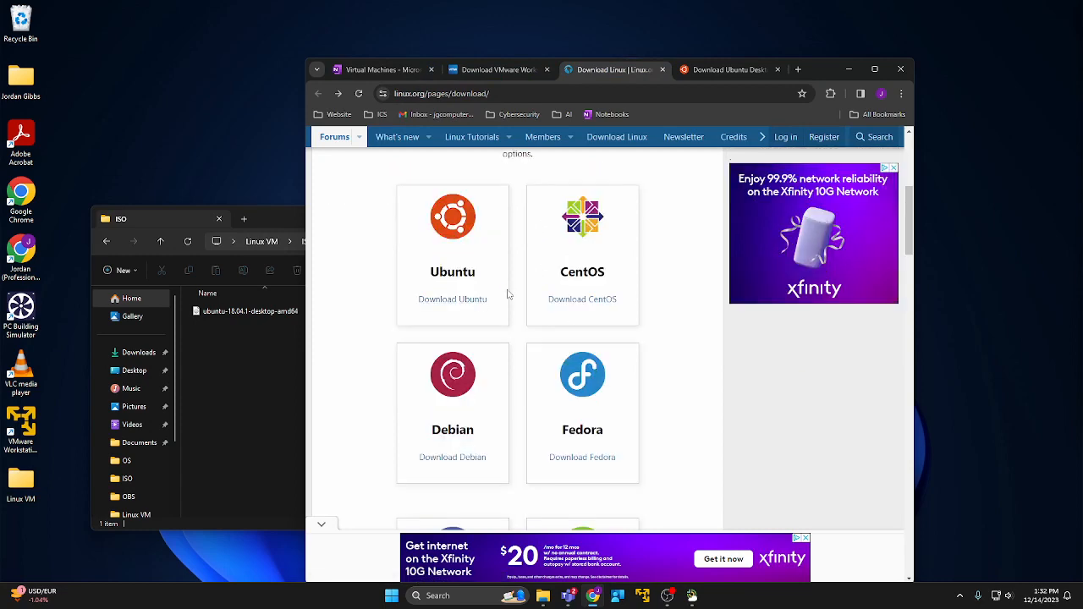
scroll(507, 294, "up", 2)
scroll(474, 292, "down", 1)
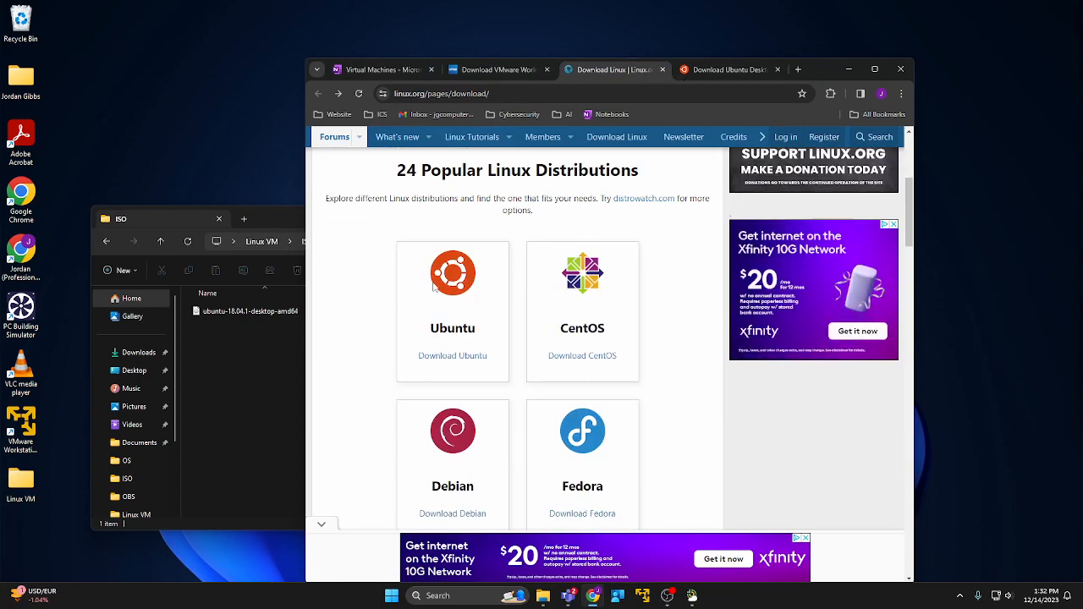
scroll(508, 271, "down", 2)
scroll(507, 245, "down", 5)
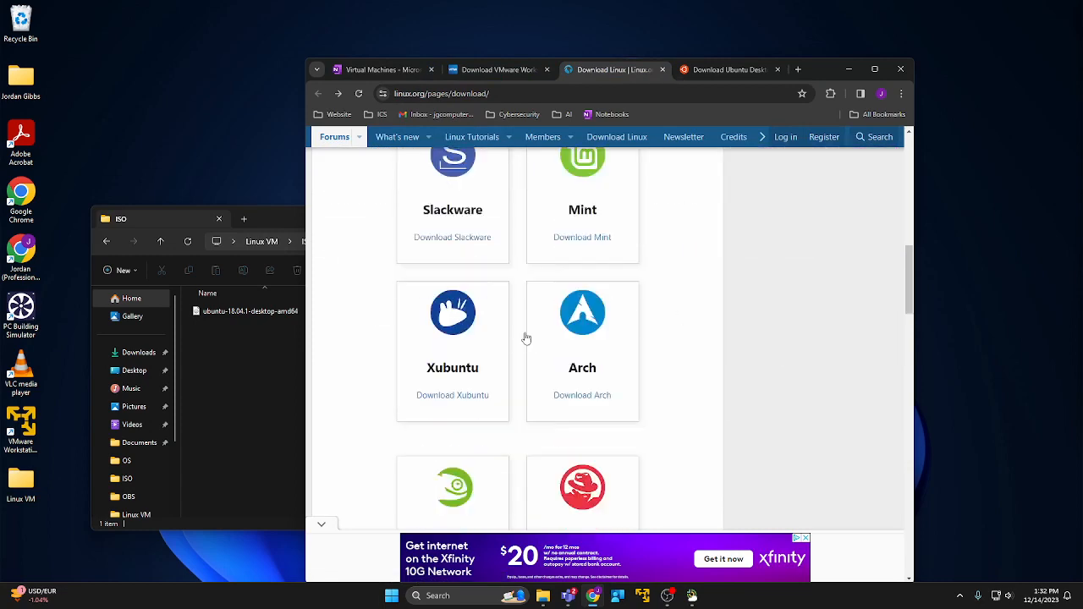
scroll(526, 338, "down", 15)
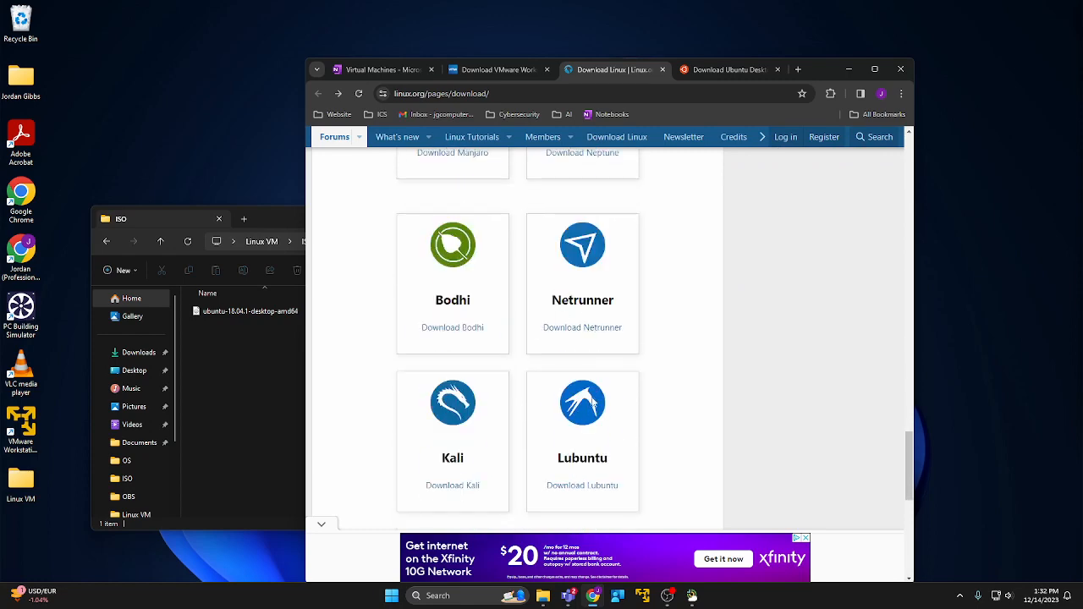
scroll(513, 377, "down", 1)
scroll(529, 349, "up", 2)
scroll(542, 348, "up", 2)
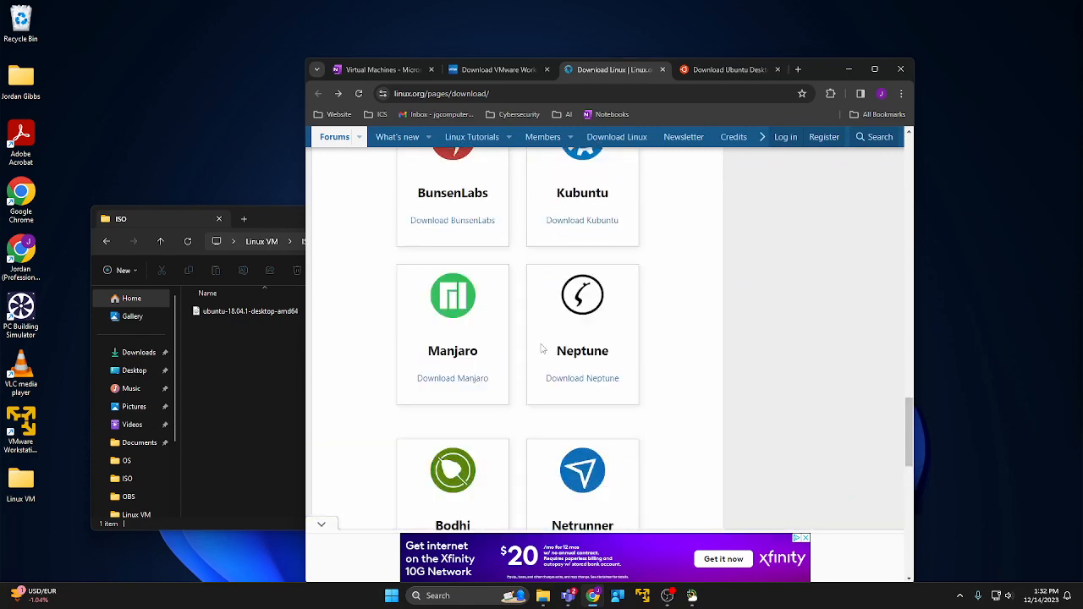
scroll(542, 348, "up", 20)
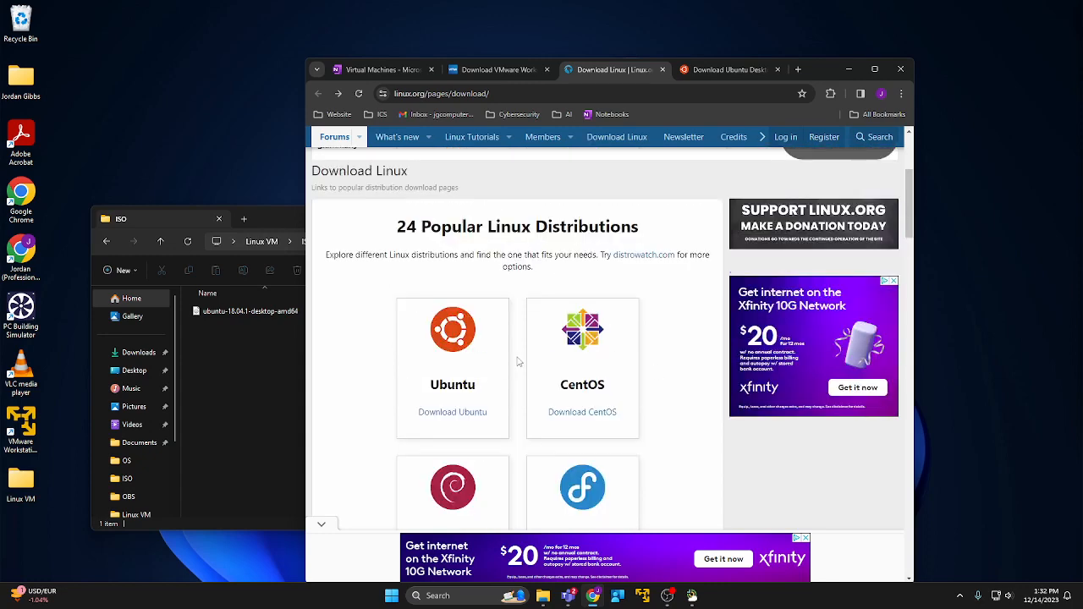
Go from linux.org to the Ubuntu download page.
left_click(439, 420)
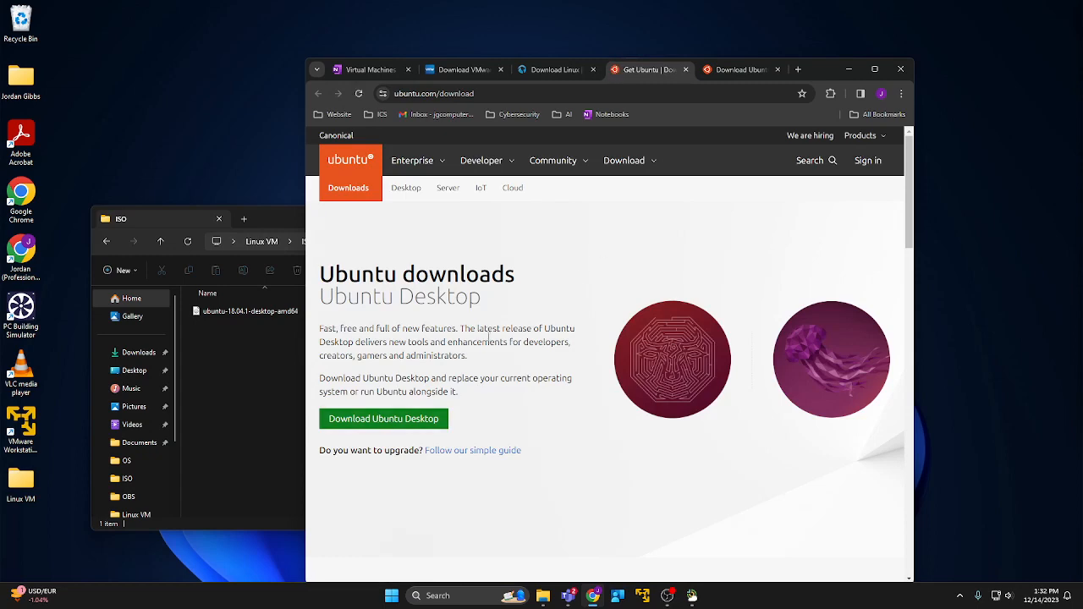
scroll(442, 357, "down", 1)
scroll(542, 381, "down", 2)
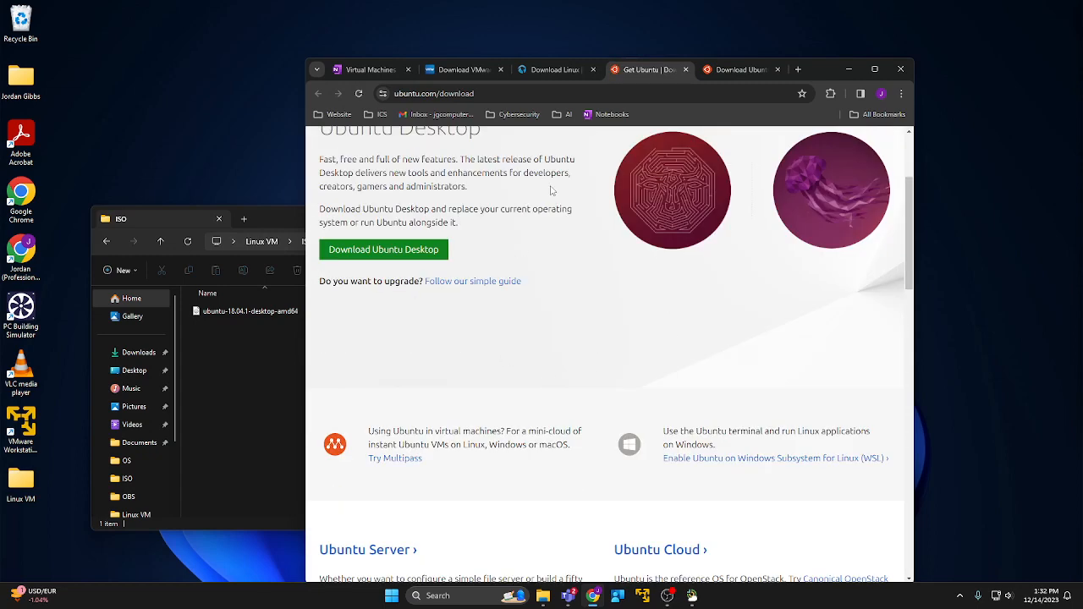
Open the Download Ubuntu Desktop page and review the 22.04.3 LTS and 23.10 releases.
left_click(395, 256)
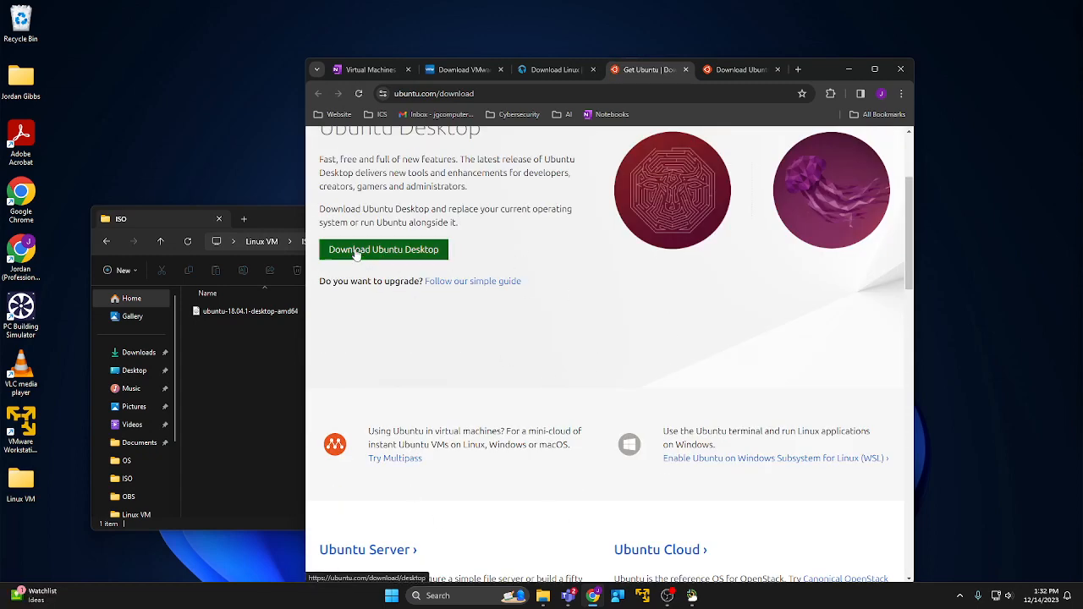
scroll(671, 276, "down", 7)
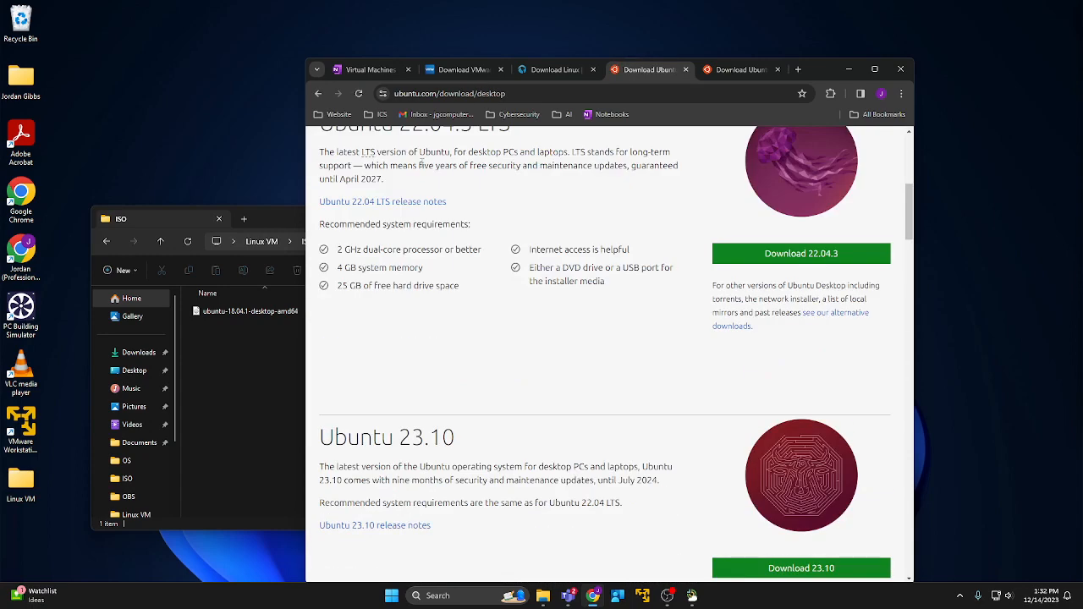
scroll(665, 261, "up", 7)
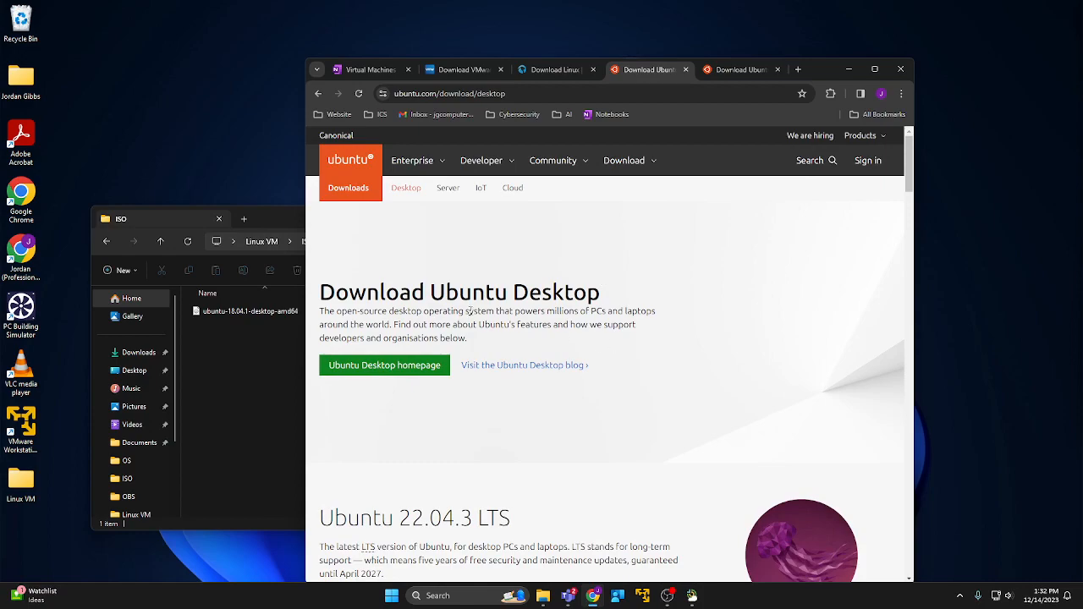
scroll(507, 324, "down", 10)
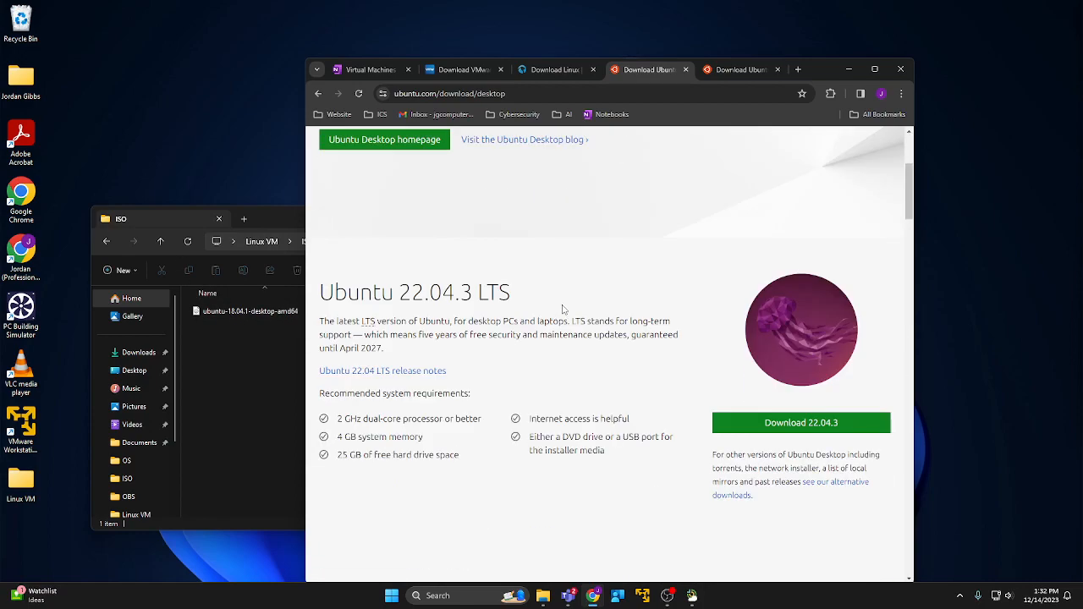
scroll(506, 324, "down", 15)
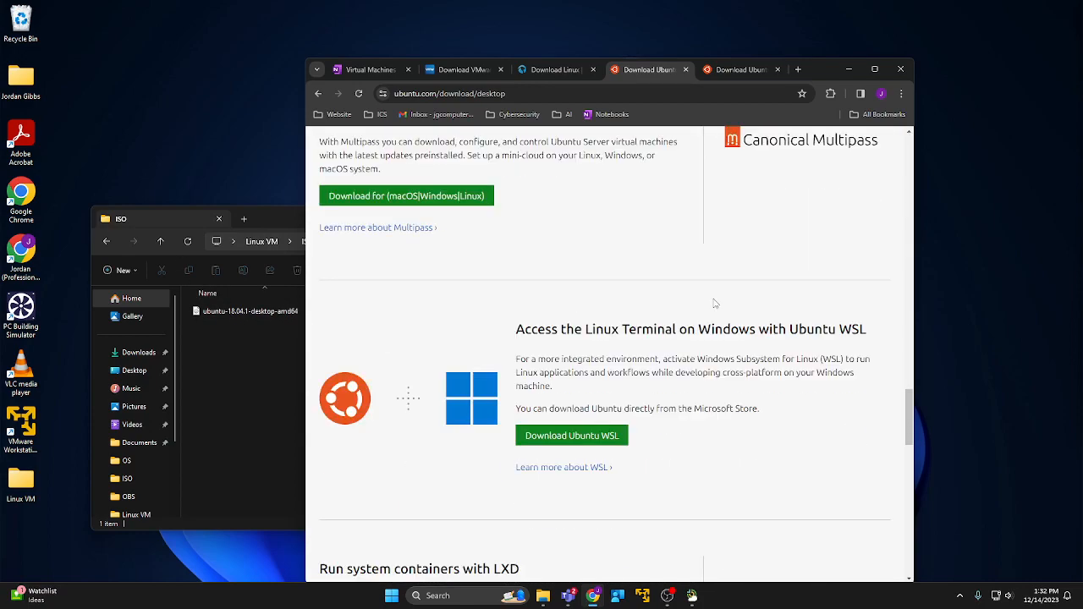
scroll(651, 364, "down", 15)
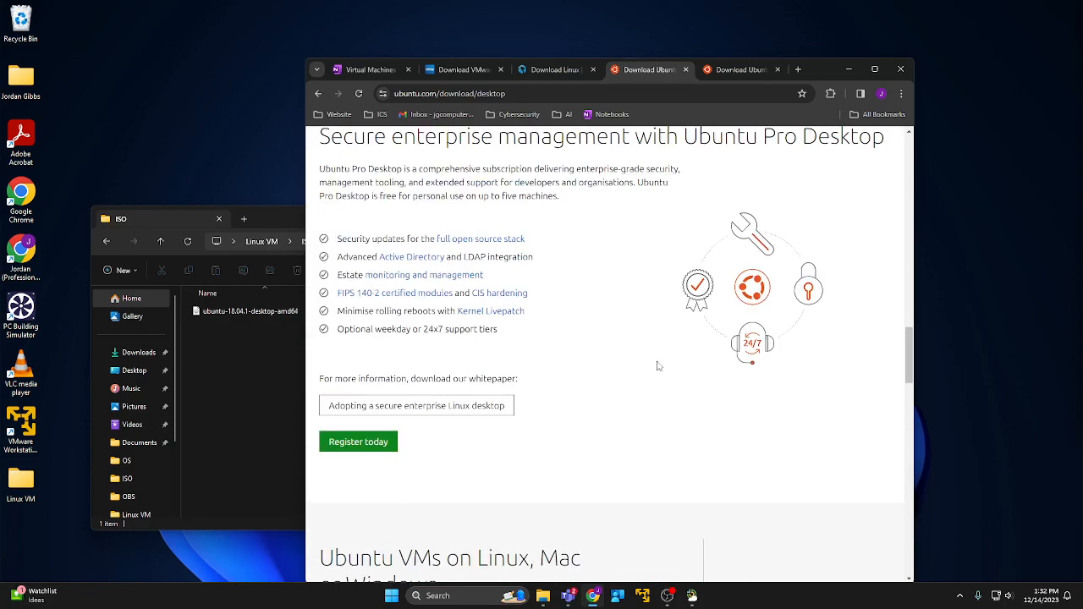
scroll(656, 366, "up", 20)
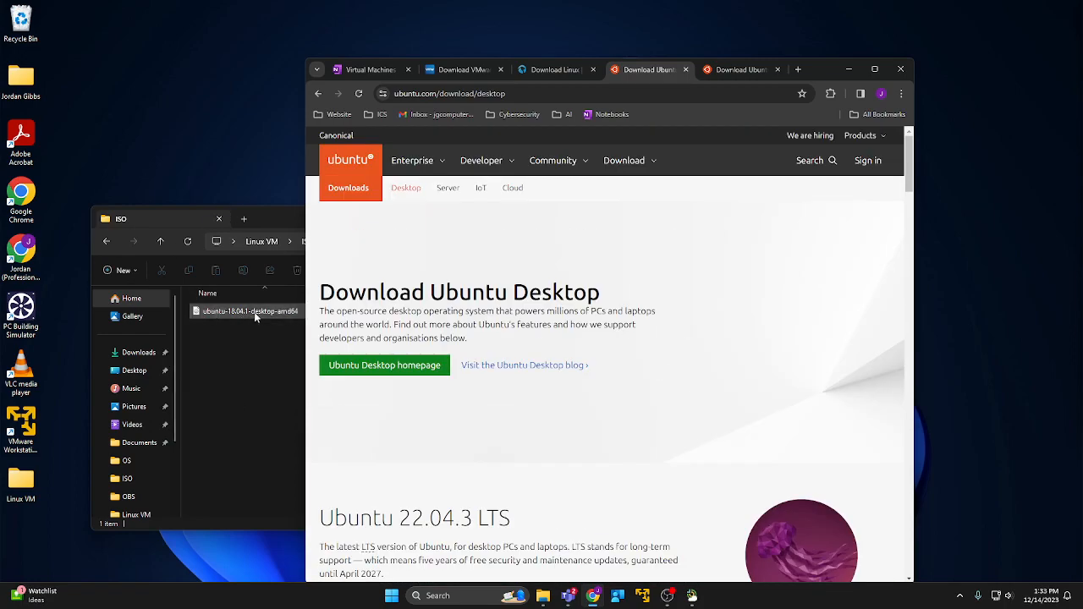
scroll(684, 331, "down", 7)
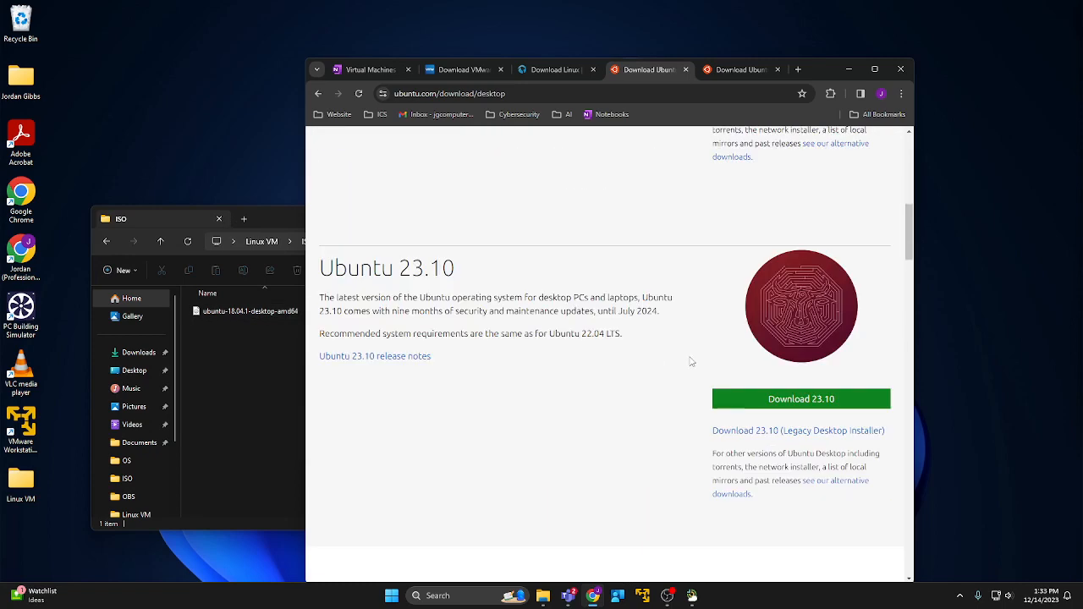
scroll(691, 361, "up", 3)
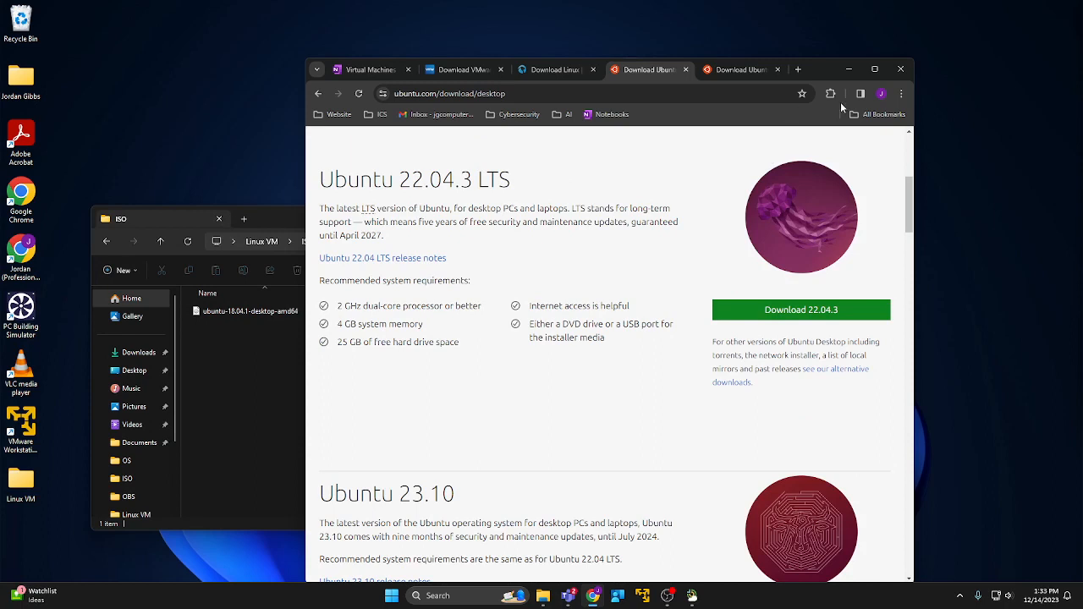
Minimize the ISO folder window and highlight the 4 GB memory and 25 GB disk requirements.
left_click_drag(261, 219, 256, 193)
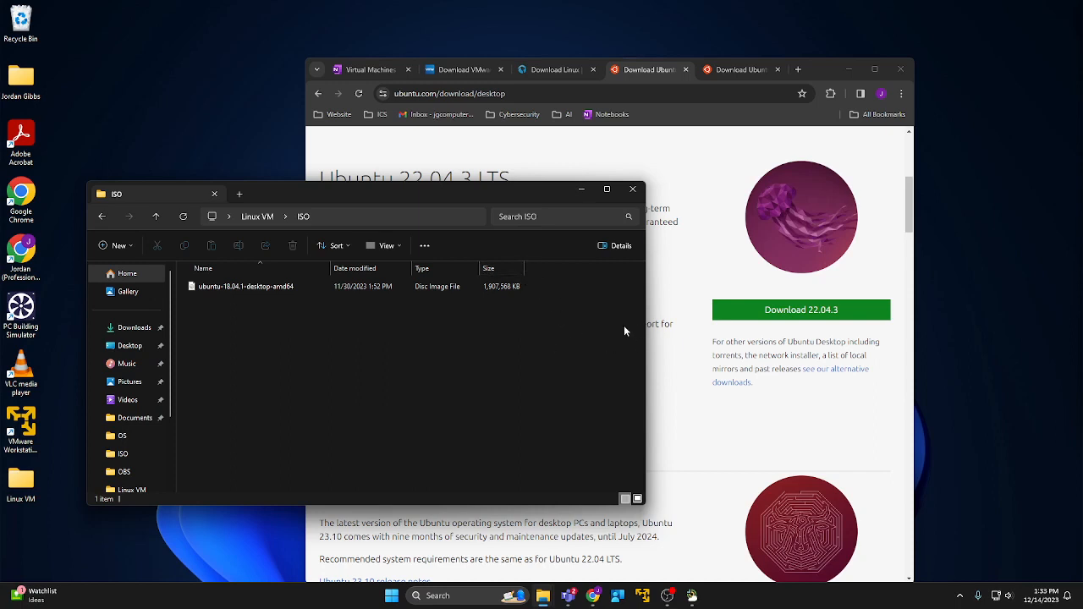
left_click(579, 188)
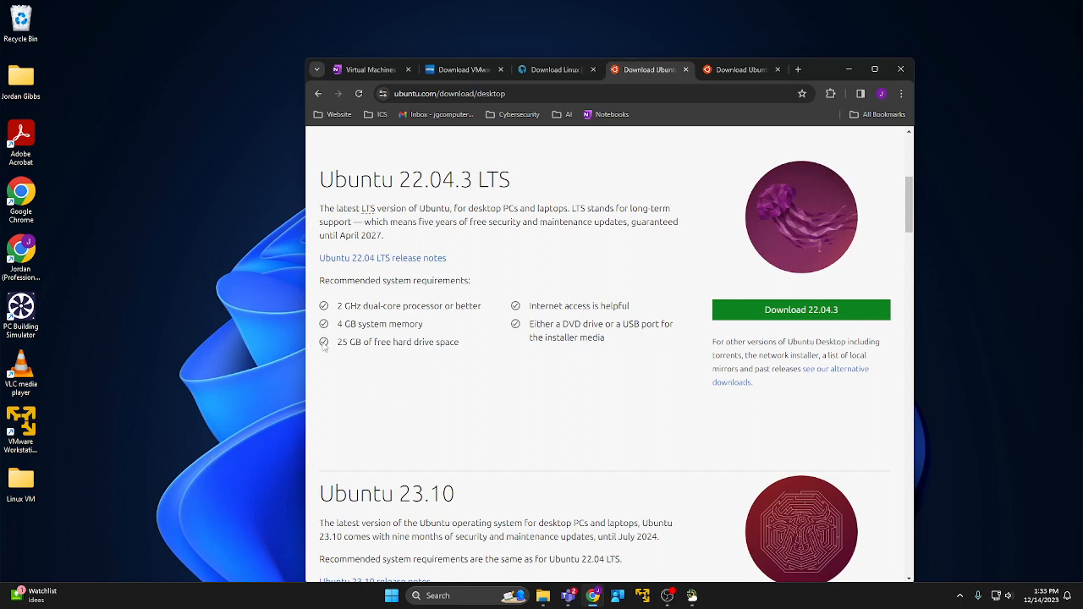
left_click_drag(338, 326, 423, 328)
left_click(369, 355)
left_click_drag(350, 342, 338, 341)
Open the Hypervisor notes and VMware's Workstation 17 Player page showing Windows and Linux downloads.
left_click(372, 69)
left_click(395, 250)
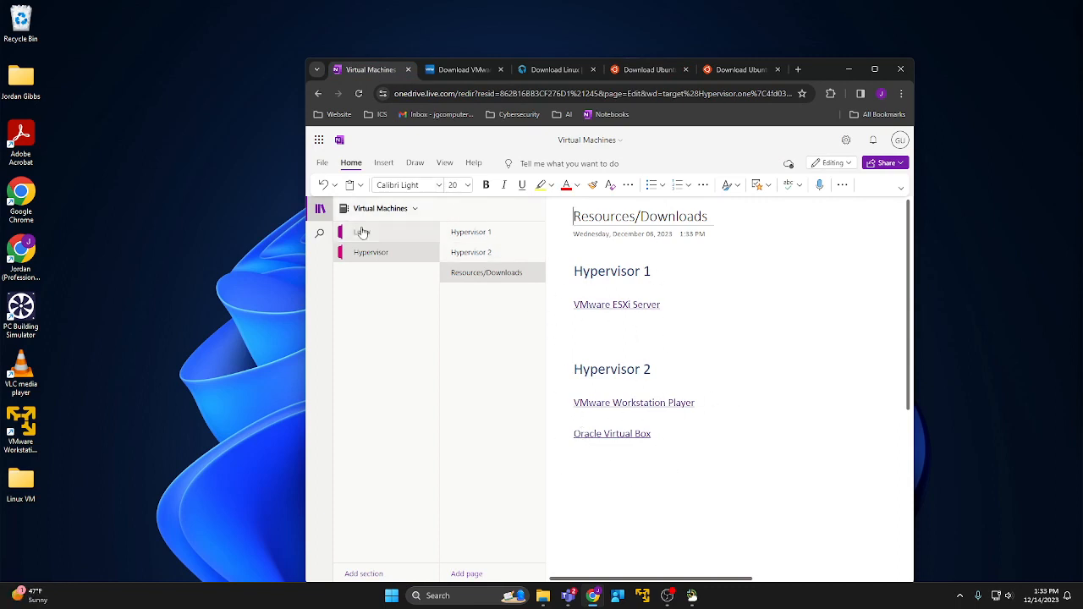
left_click(461, 70)
scroll(575, 351, "down", 1)
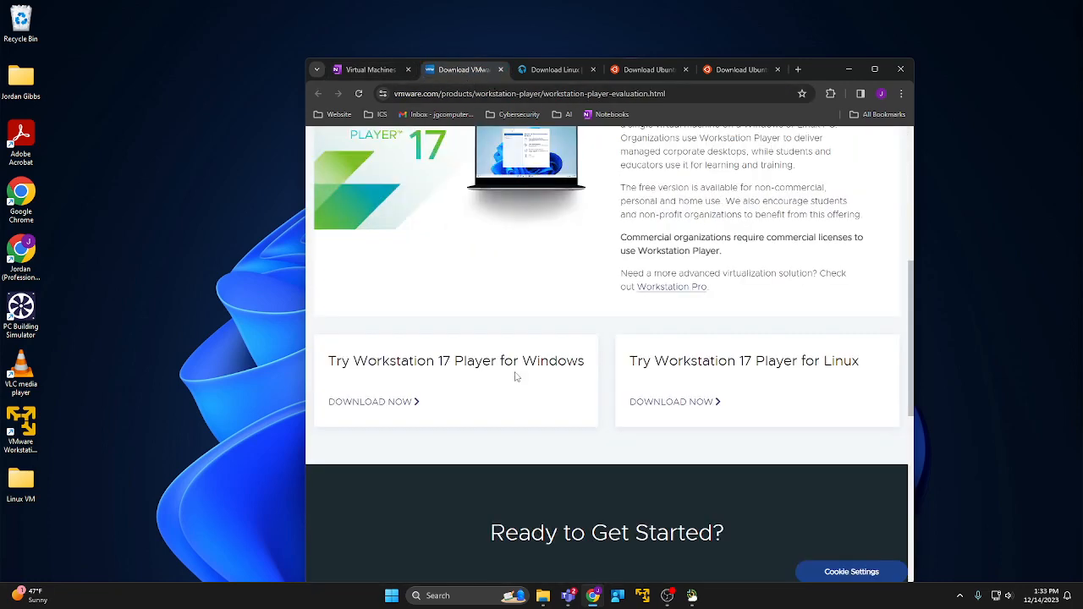
scroll(515, 375, "up", 4)
scroll(716, 361, "down", 5)
scroll(644, 294, "up", 3)
scroll(630, 292, "down", 7)
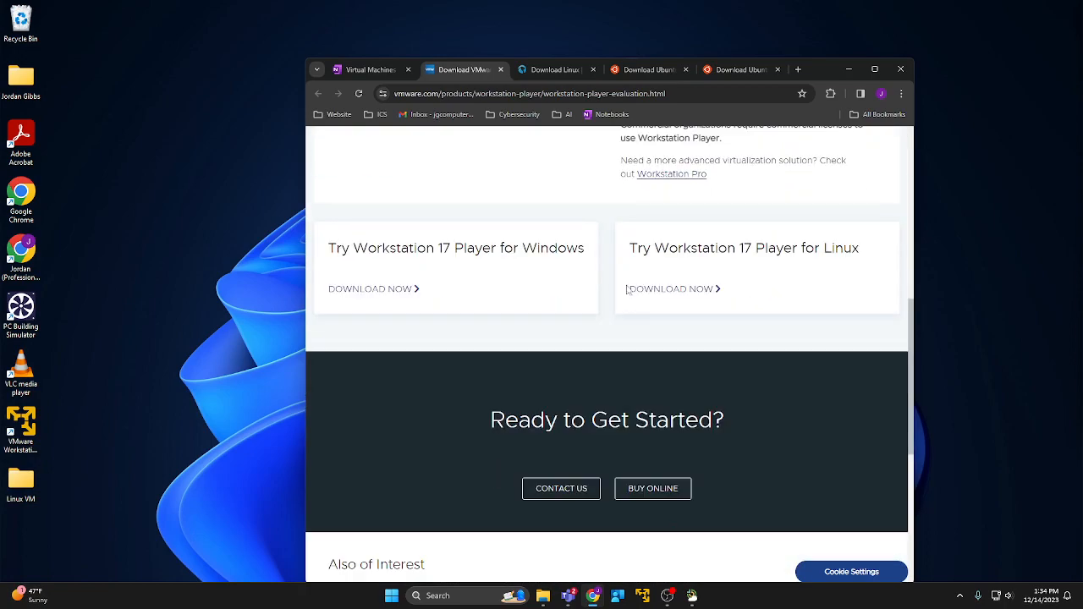
scroll(629, 292, "up", 7)
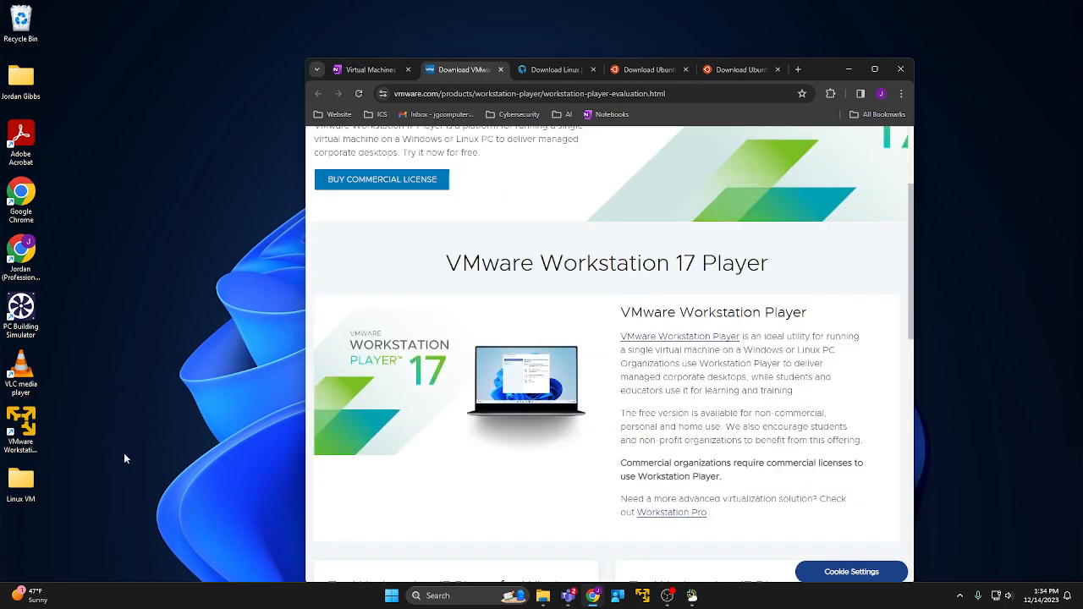
Launch VMware Workstation 17 Player and move the Chrome window aside to the right.
left_click(21, 425)
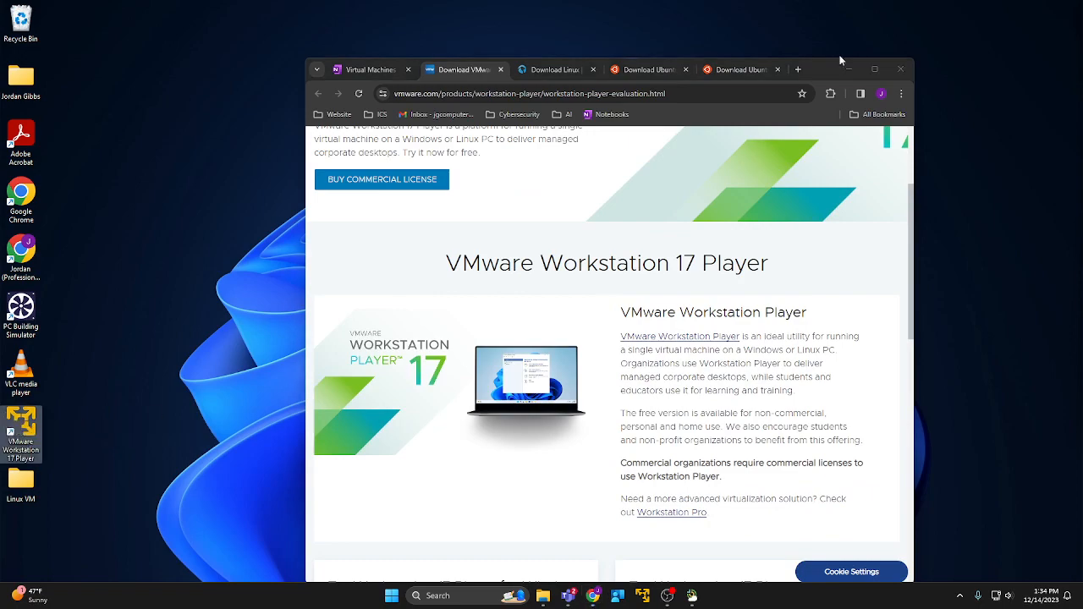
left_click_drag(841, 61, 876, 257)
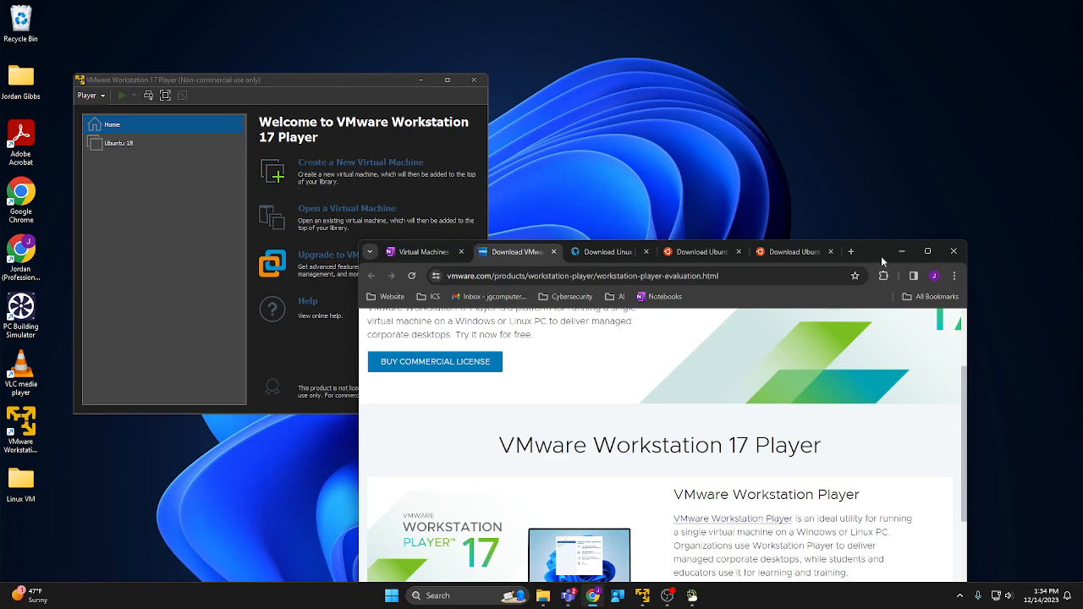
left_click_drag(882, 261, 1046, 156)
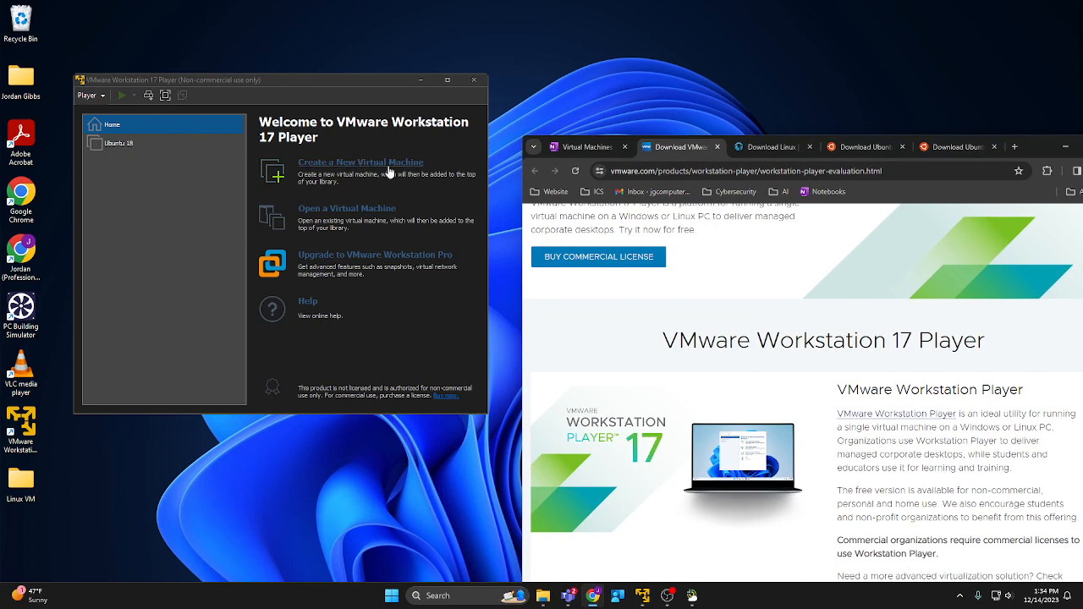
Create a new VM using ubuntu-18.04.1-desktop-amd64.iso from Desktop\Linux VM\ISO as the installer disc.
left_click(322, 163)
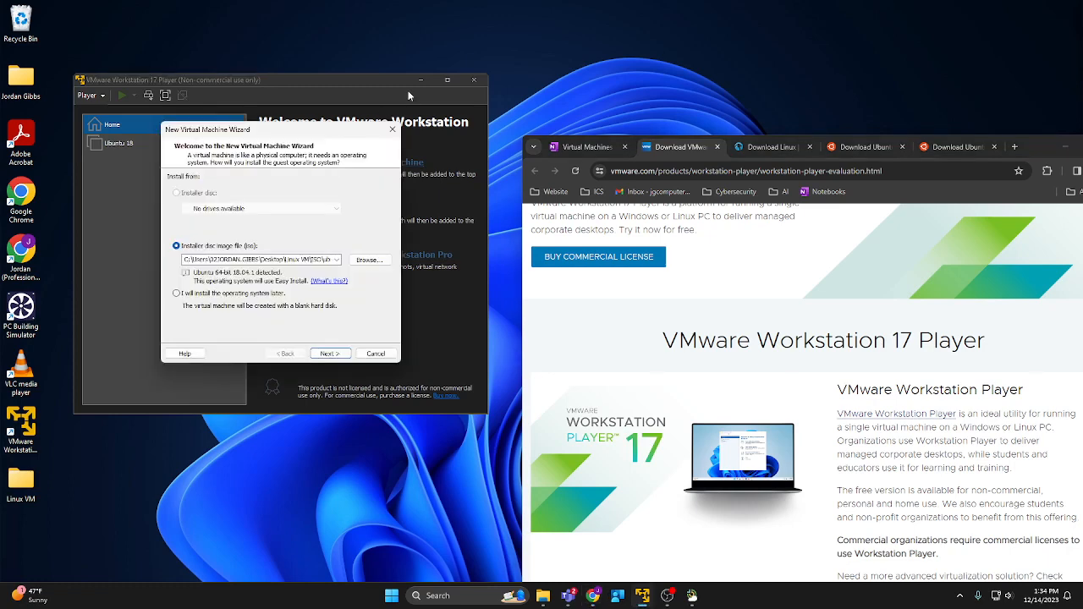
left_click(358, 259)
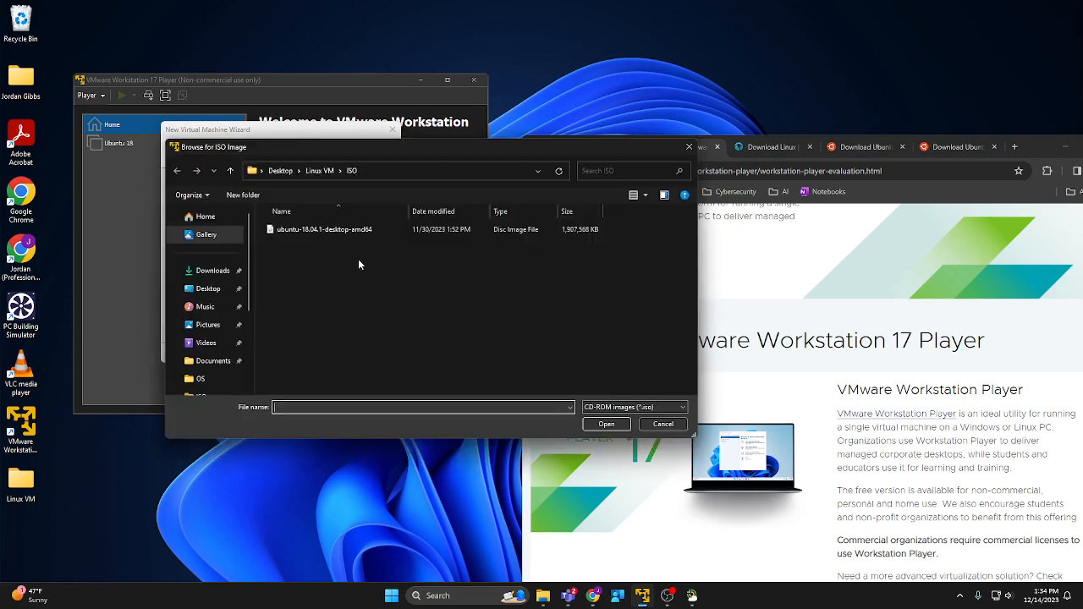
left_click(280, 172)
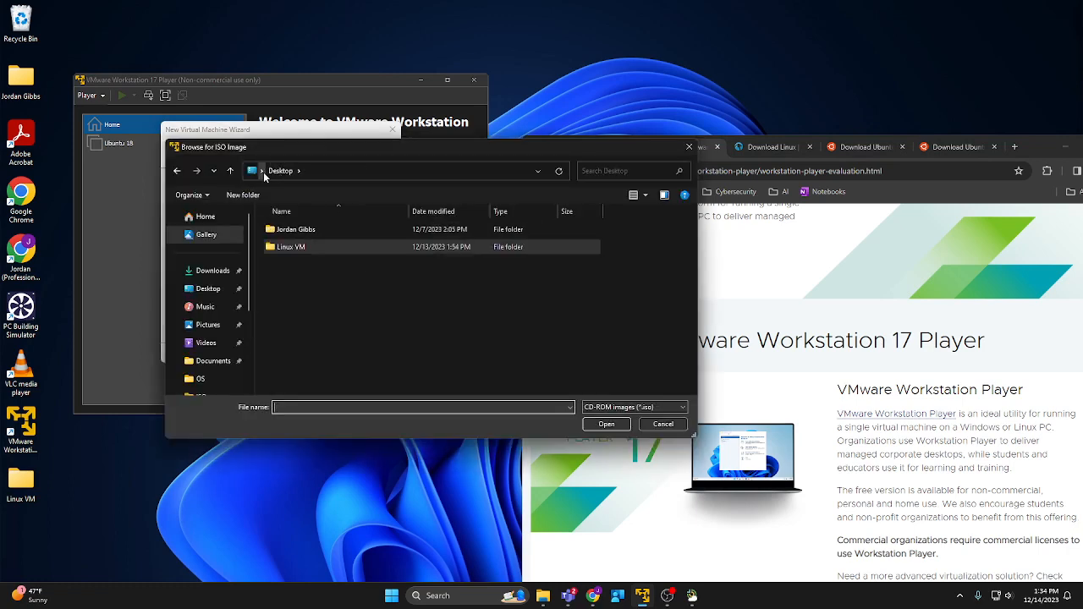
double_click(293, 251)
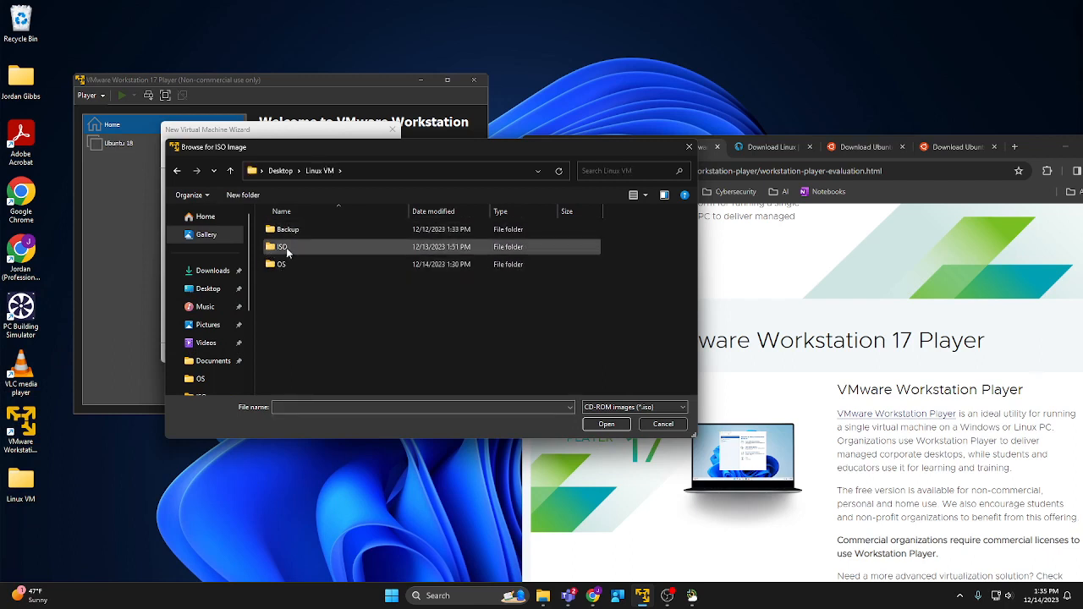
double_click(279, 246)
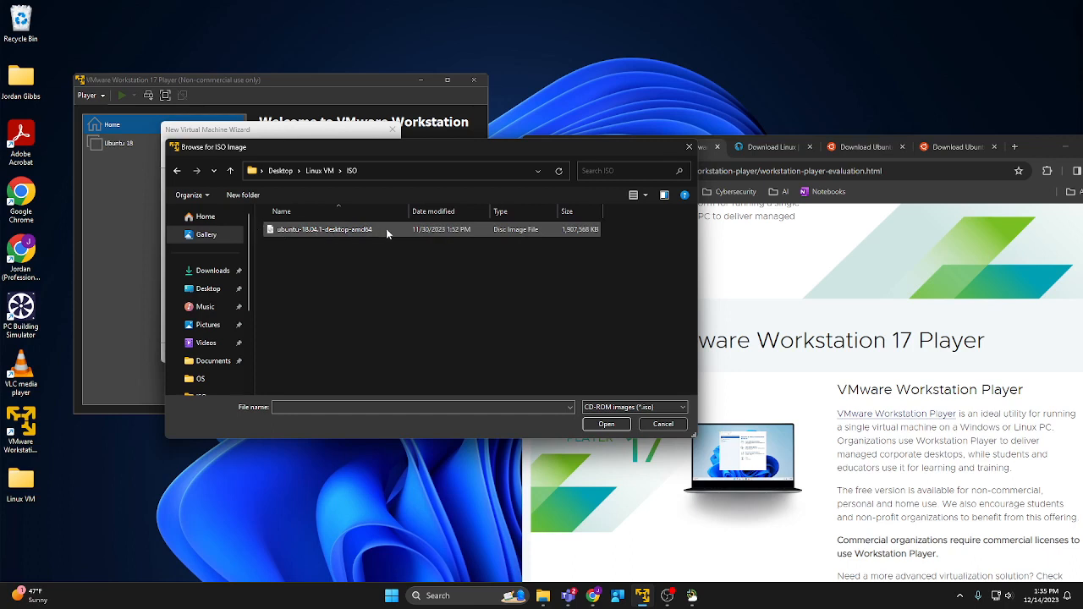
left_click(329, 231)
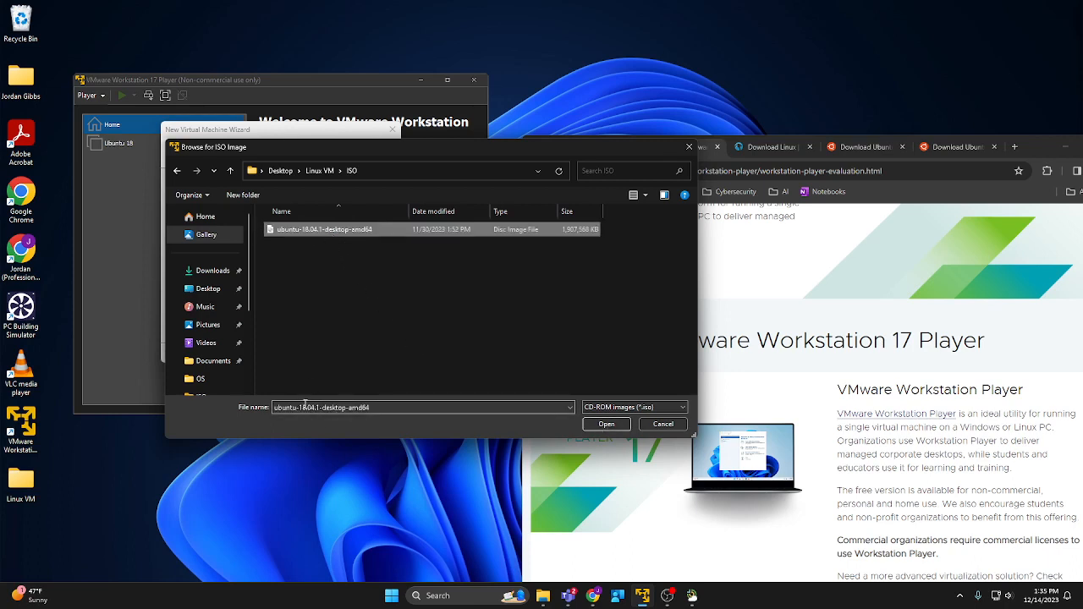
left_click(601, 424)
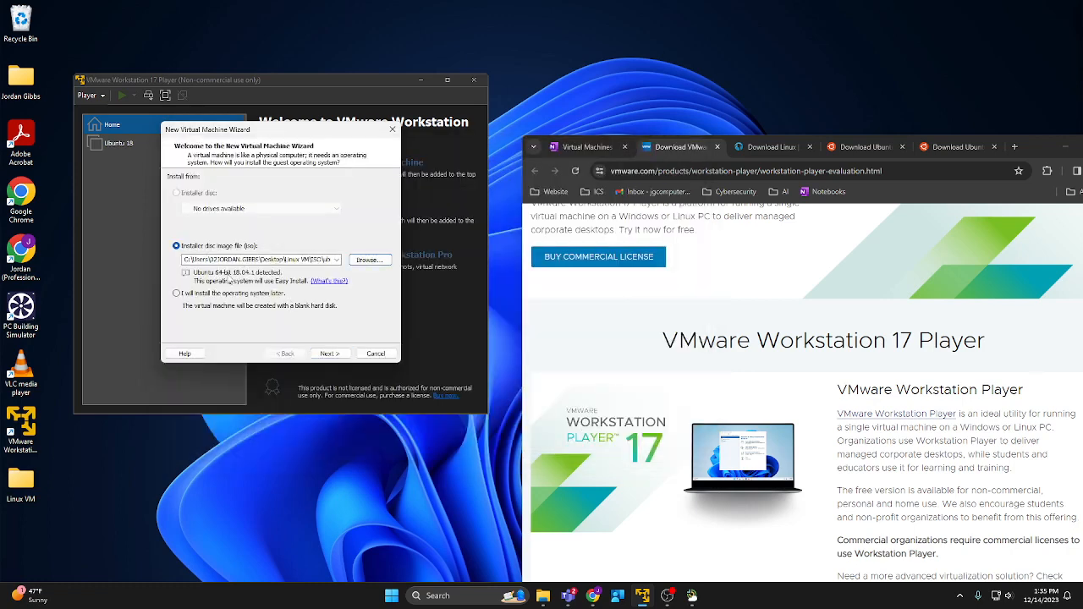
Check the chosen ISO path, then proceed to the Easy Install details.
left_click(192, 259)
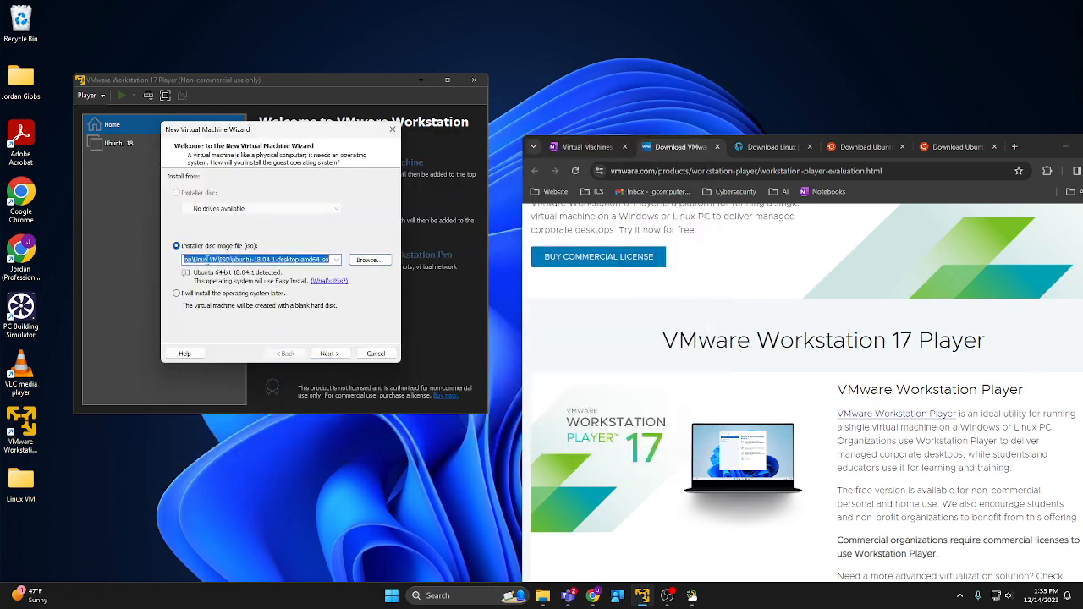
left_click(218, 260)
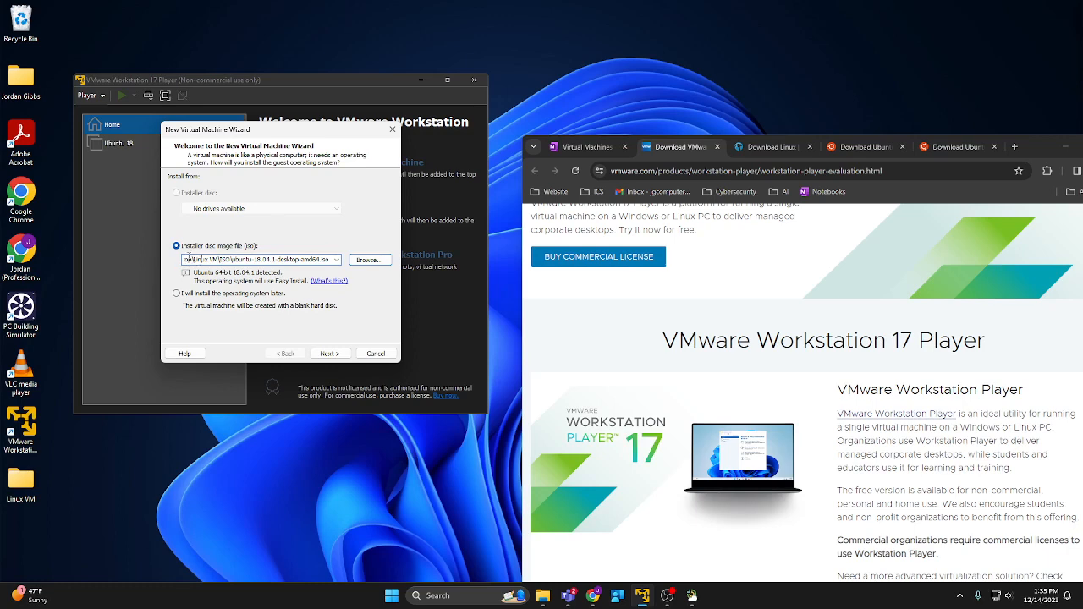
key("Left")
key("Left")
key("Left")
key("Left")
key("Left")
key("Left")
key("Left")
key("Left")
key("Left")
key("Left")
key("Left")
key("Left")
key("Left")
key("Left")
key("Left")
key("Left")
key("Left")
key("Left")
key("Left")
key("Left")
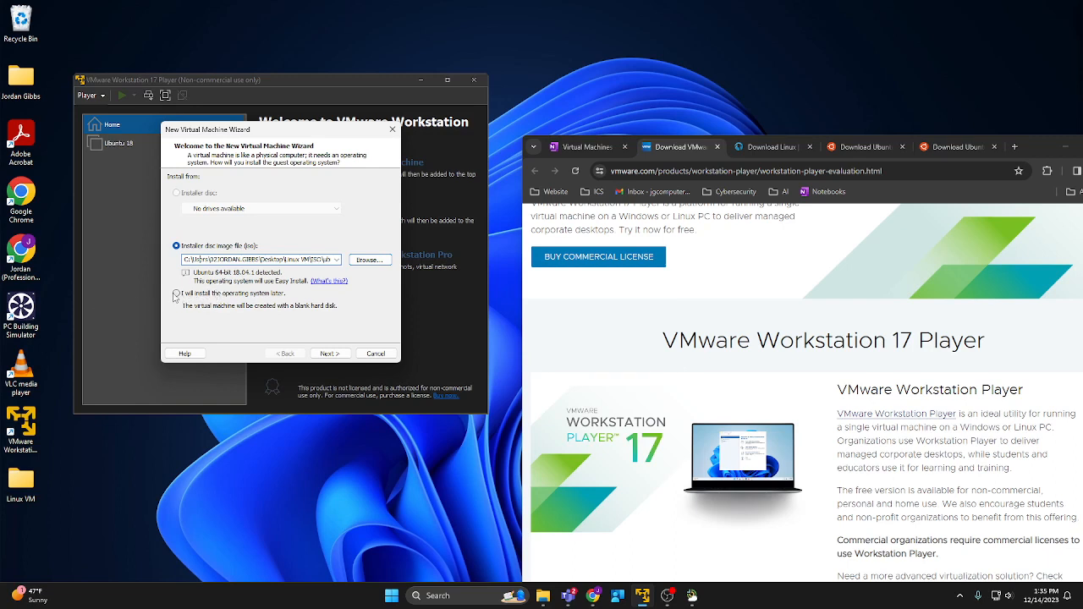
left_click(330, 354)
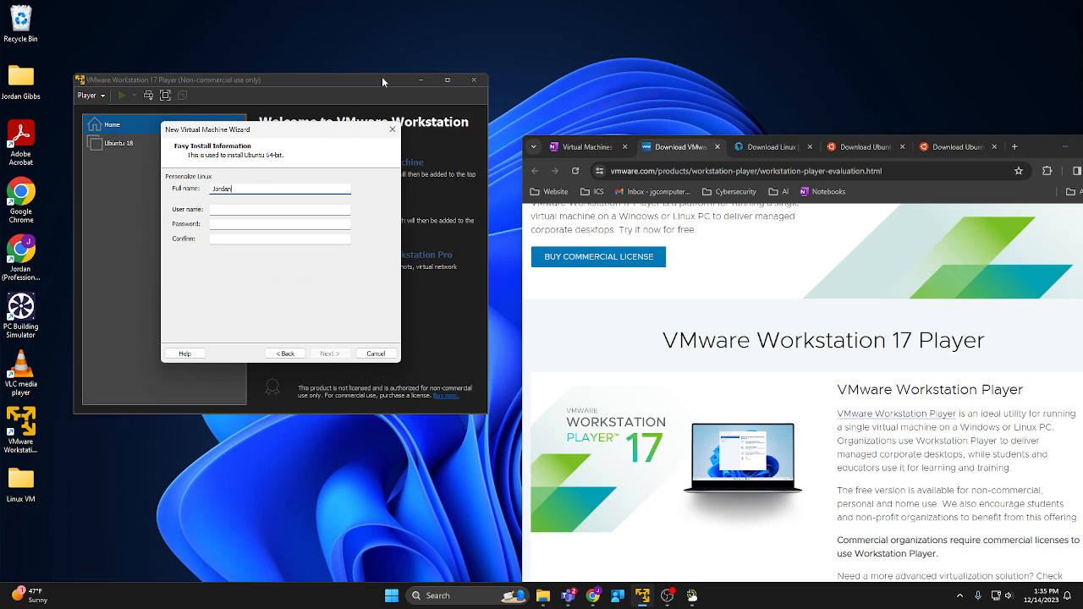
Fill in the account's full name, user name and password fields.
type("Jordan")
key("Tab")
key("Tab")
key("Tab")
type("1234")
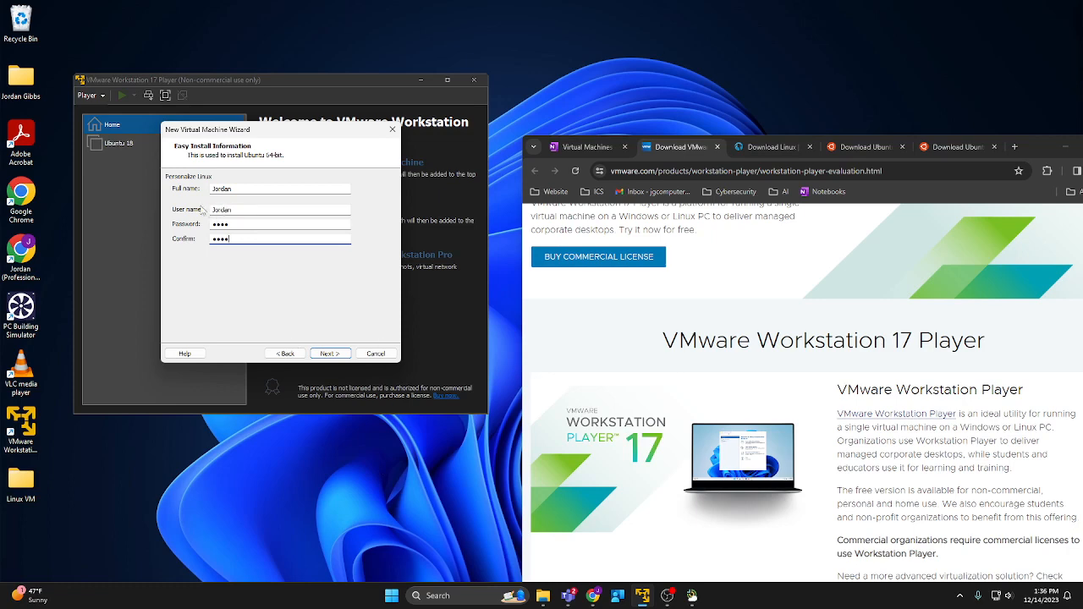
Fix the rejected user name by making its first letter lowercase, and continue to VM naming.
left_click(326, 354)
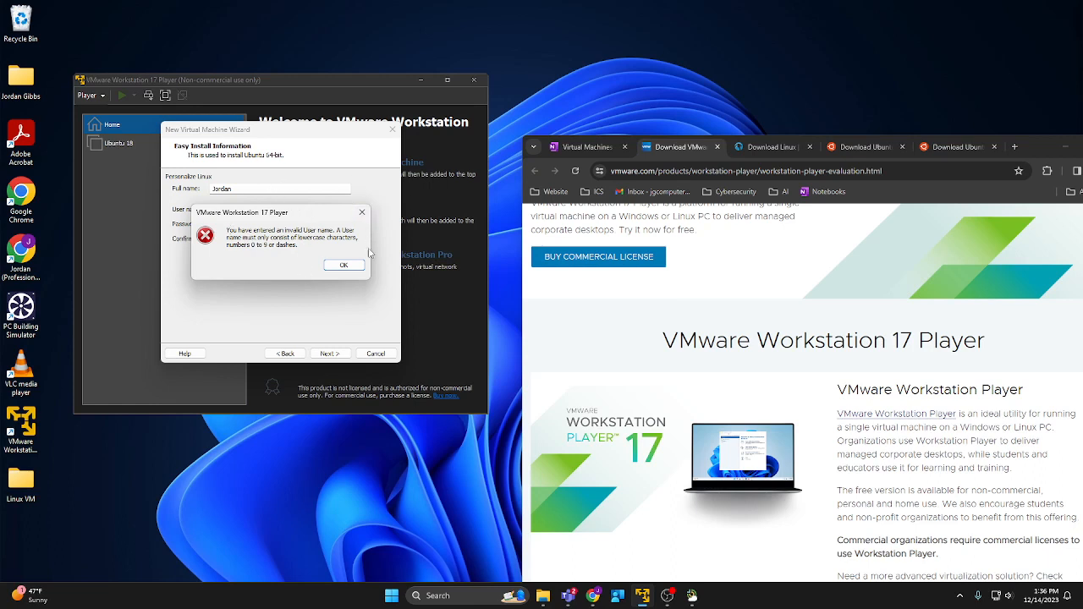
left_click(347, 266)
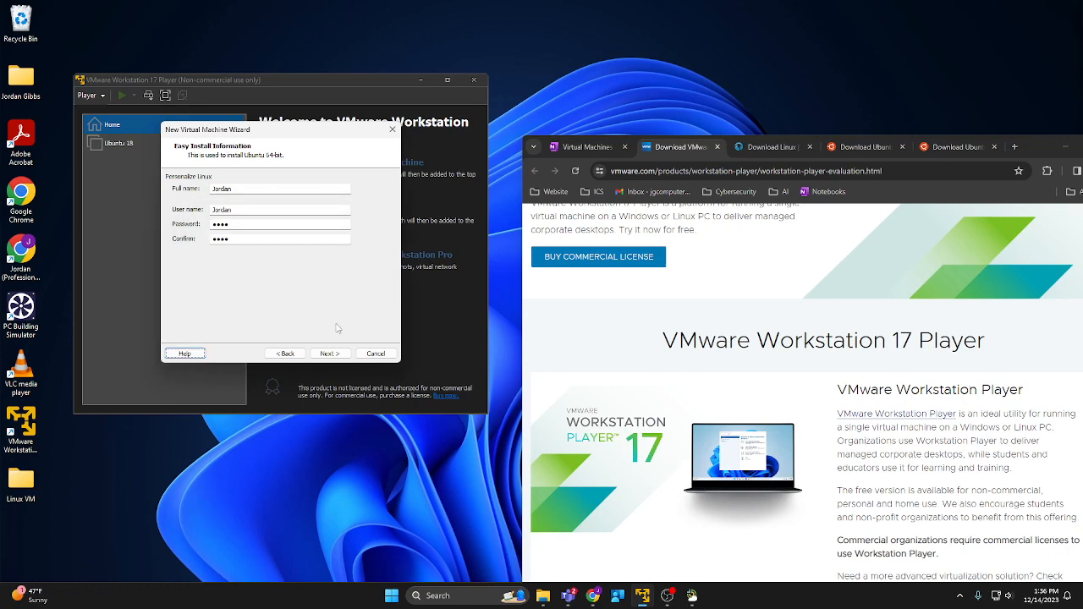
left_click(218, 209)
key("BackSpace")
type("j")
left_click(330, 353)
left_click(217, 192)
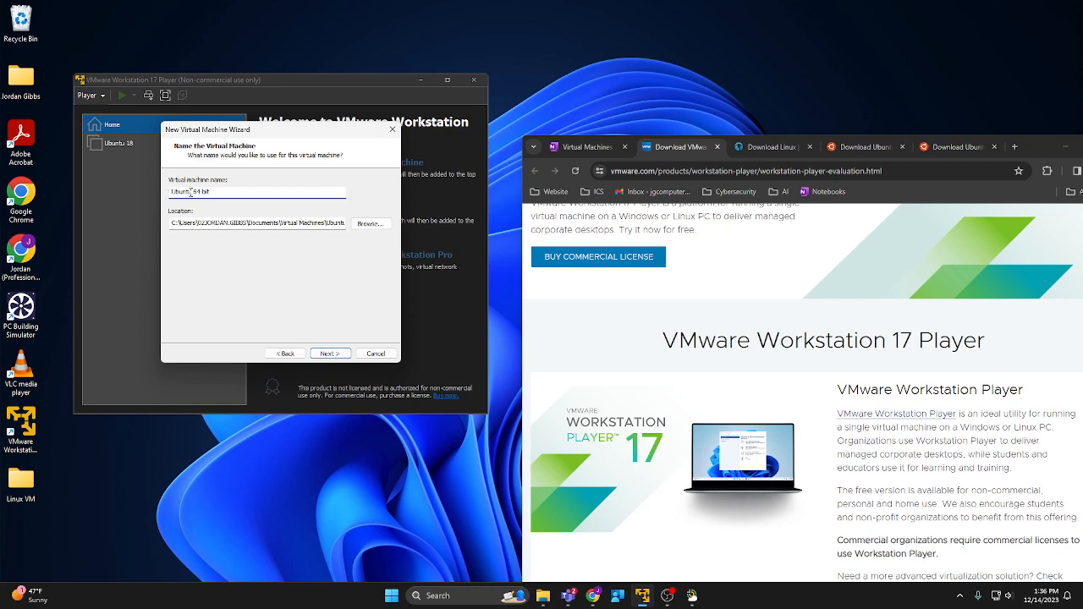
Rename the VM from 'Ubuntu 64-bit' to 'Ubuntu', store it in Desktop\Linux VM\OS, and continue.
double_click(200, 191)
key("BackSpace")
left_click(370, 224)
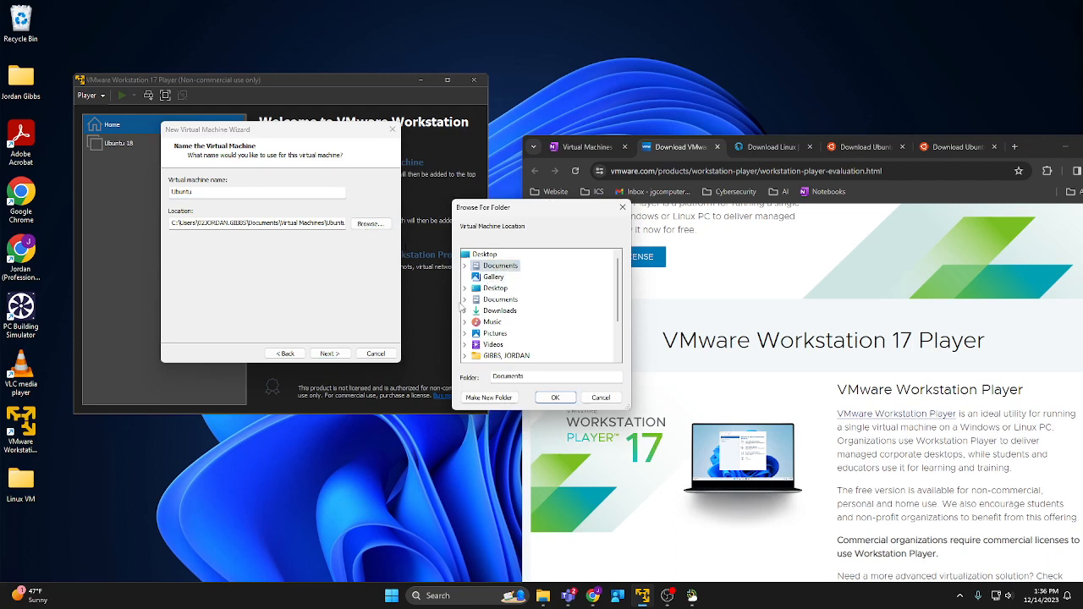
scroll(514, 306, "down", 2)
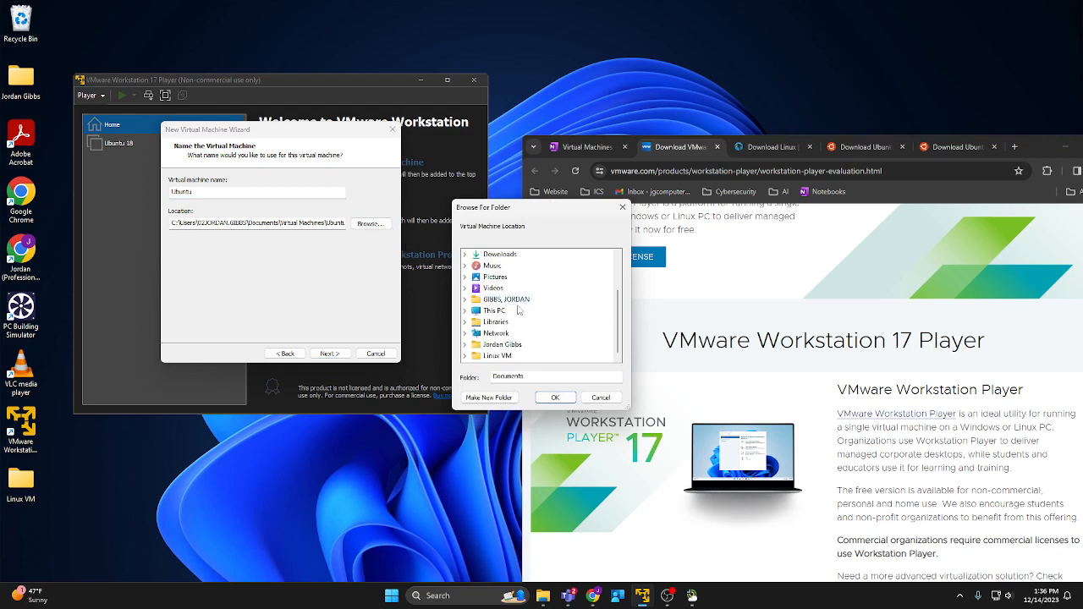
scroll(523, 311, "up", 3)
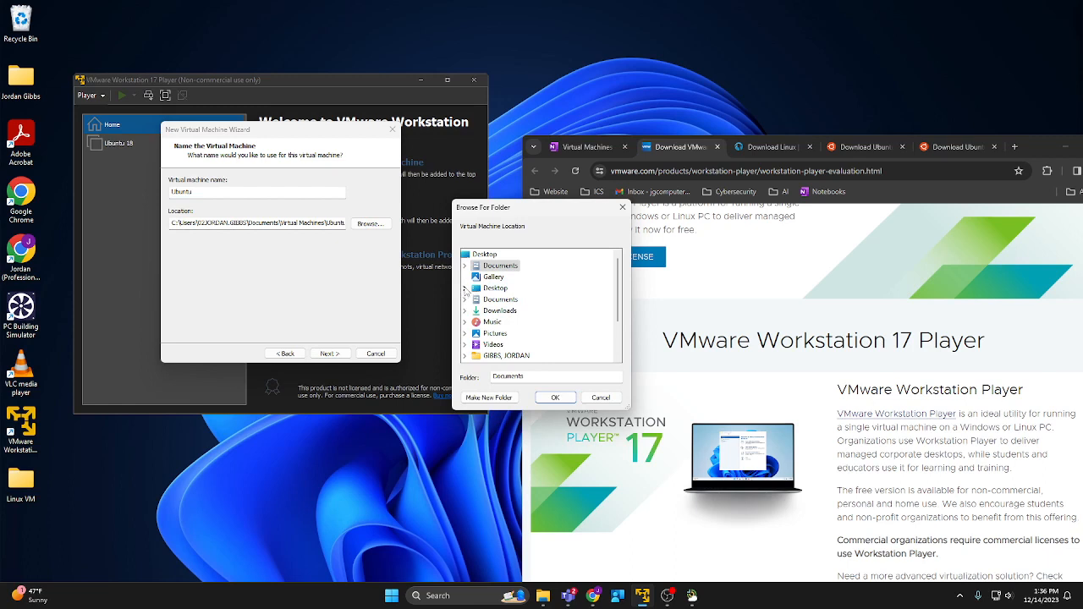
left_click(465, 288)
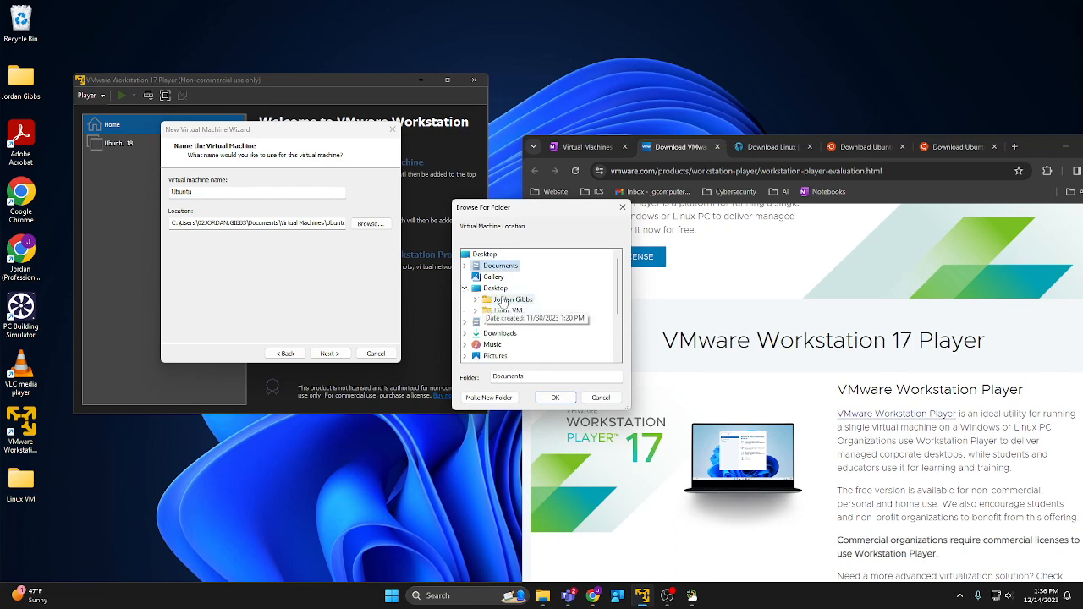
left_click(476, 310)
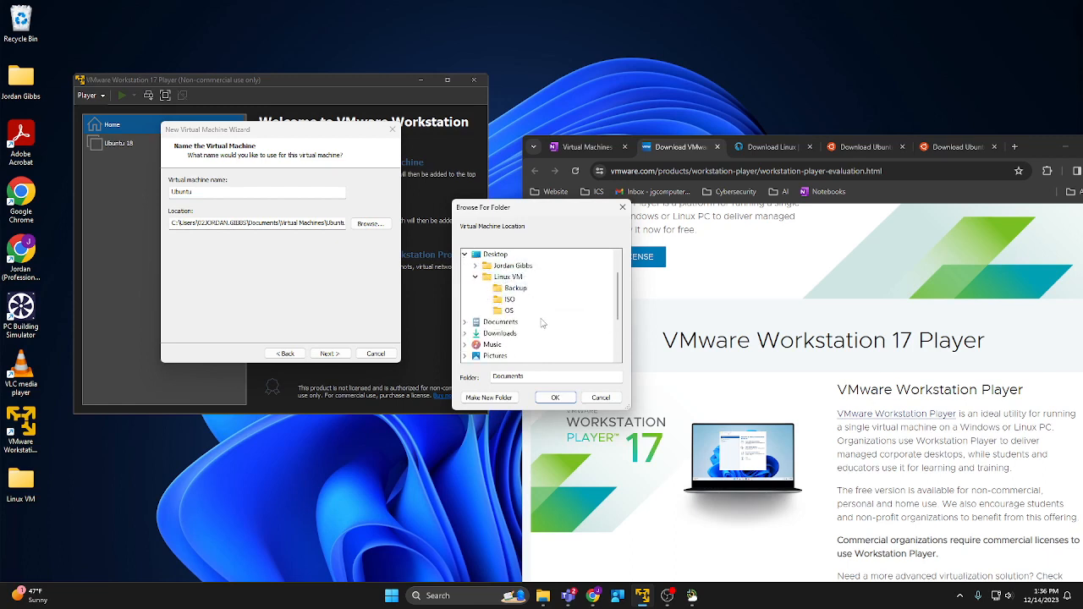
scroll(545, 326, "down", 1)
left_click(508, 314)
left_click(565, 400)
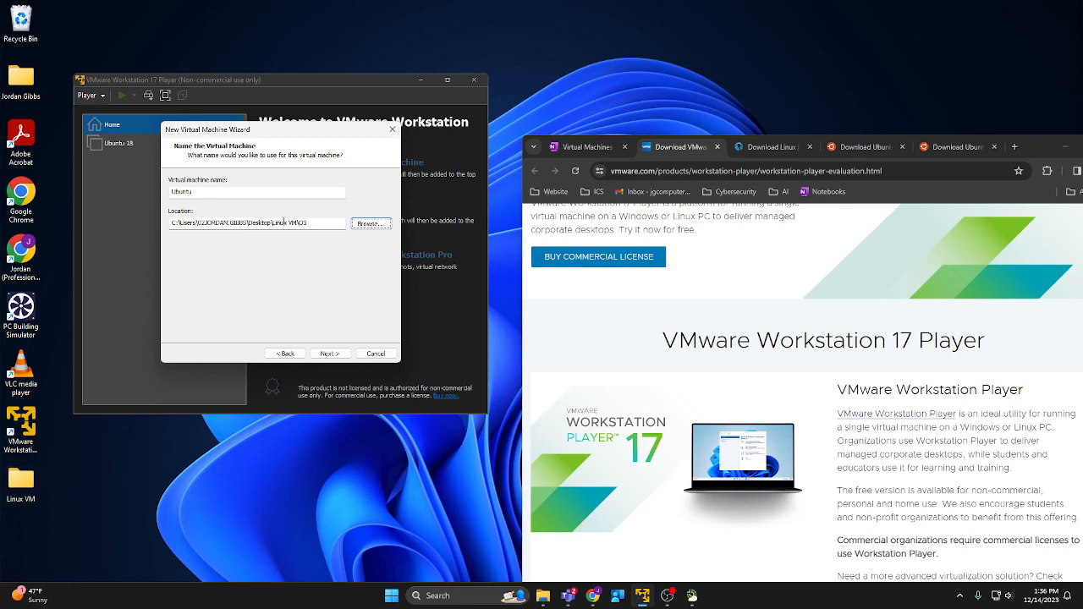
left_click(322, 355)
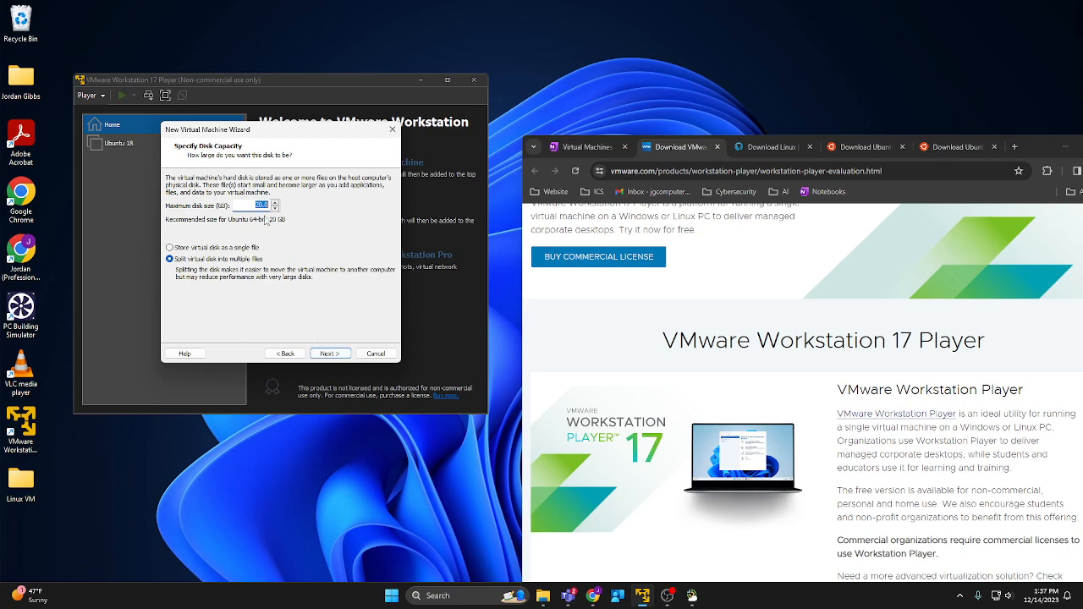
Enter 50 on the disk capacity page, then search 'syst' to open System Information.
type("50")
left_click(433, 595)
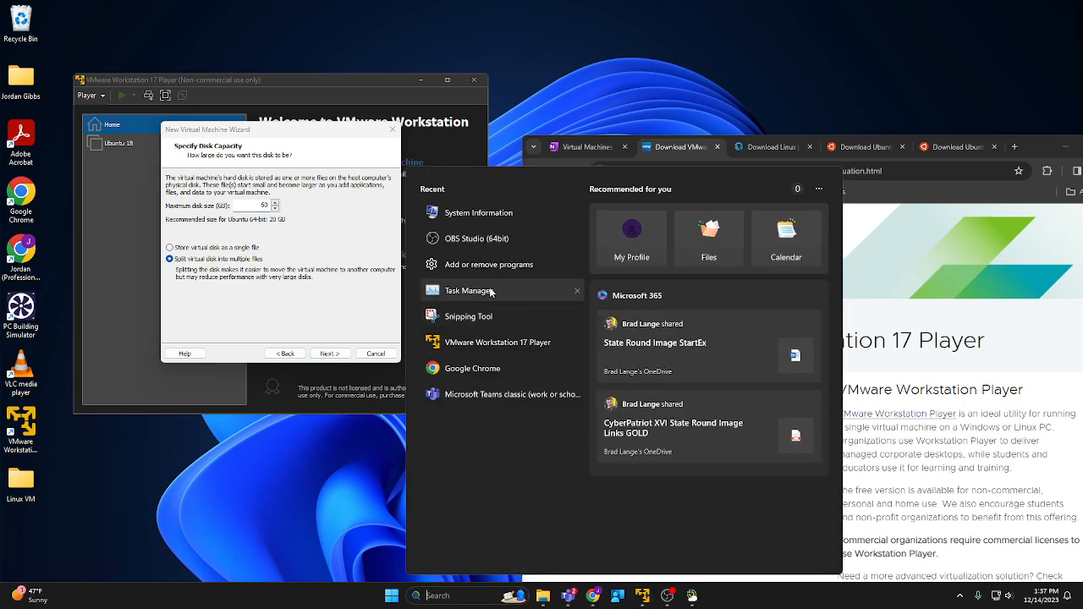
left_click(302, 458)
left_click(391, 595)
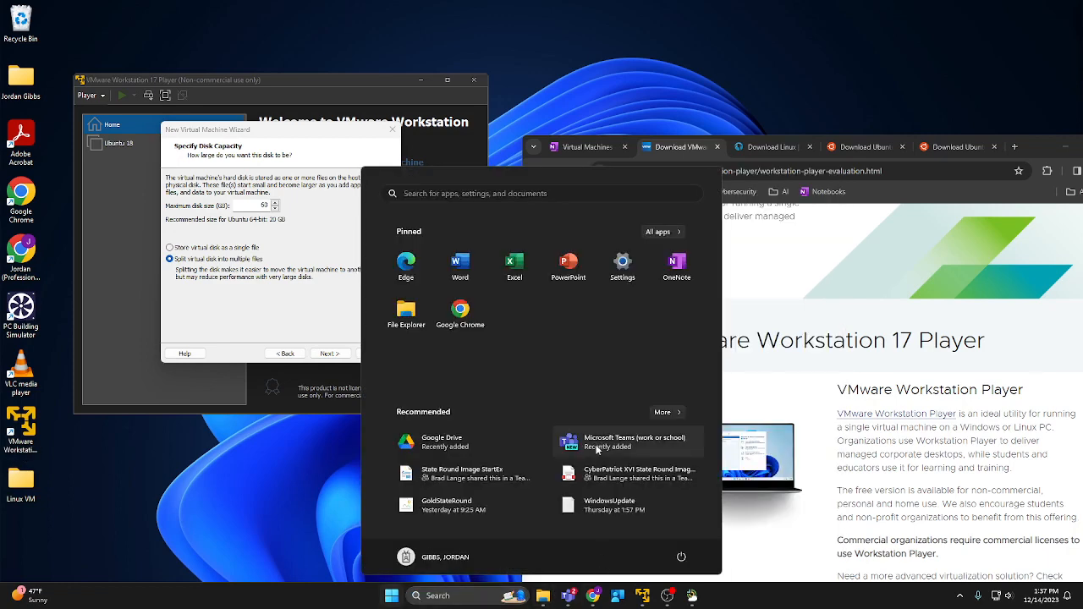
type("syst")
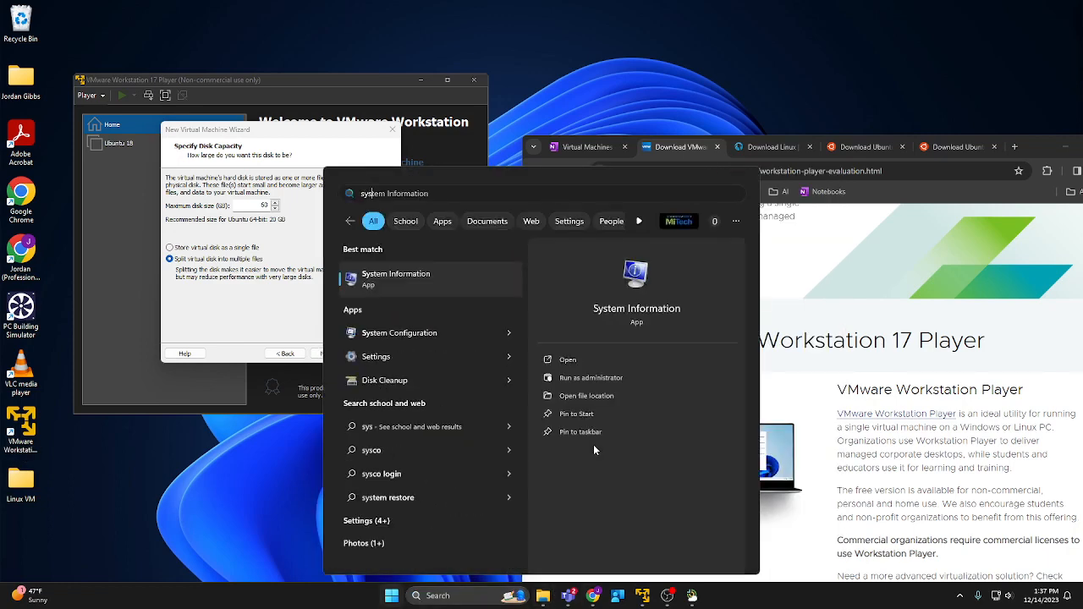
left_click(418, 277)
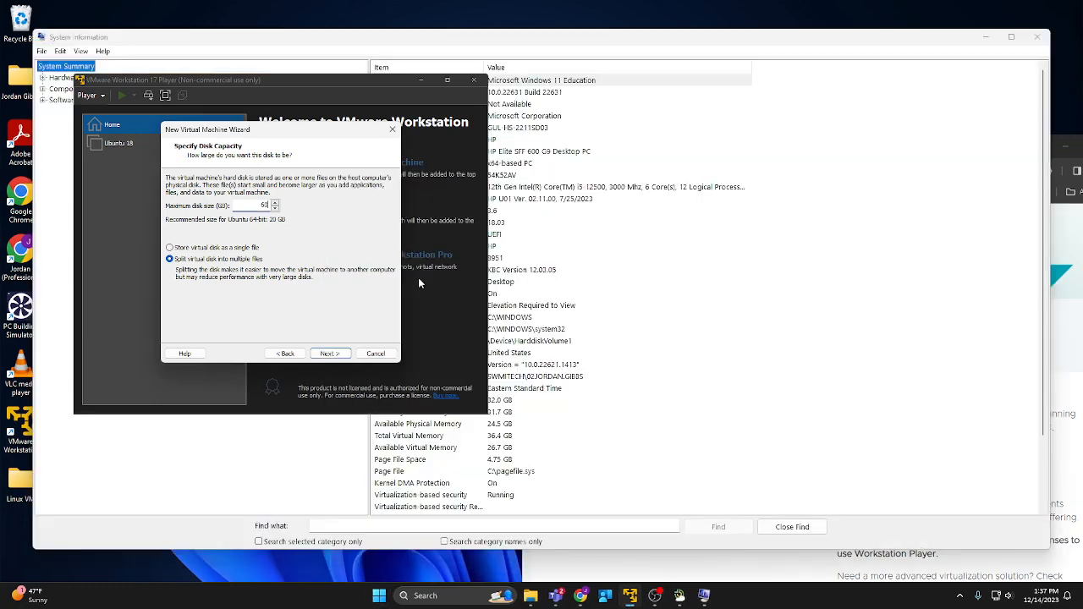
left_click_drag(305, 135, 874, 220)
left_click(371, 76)
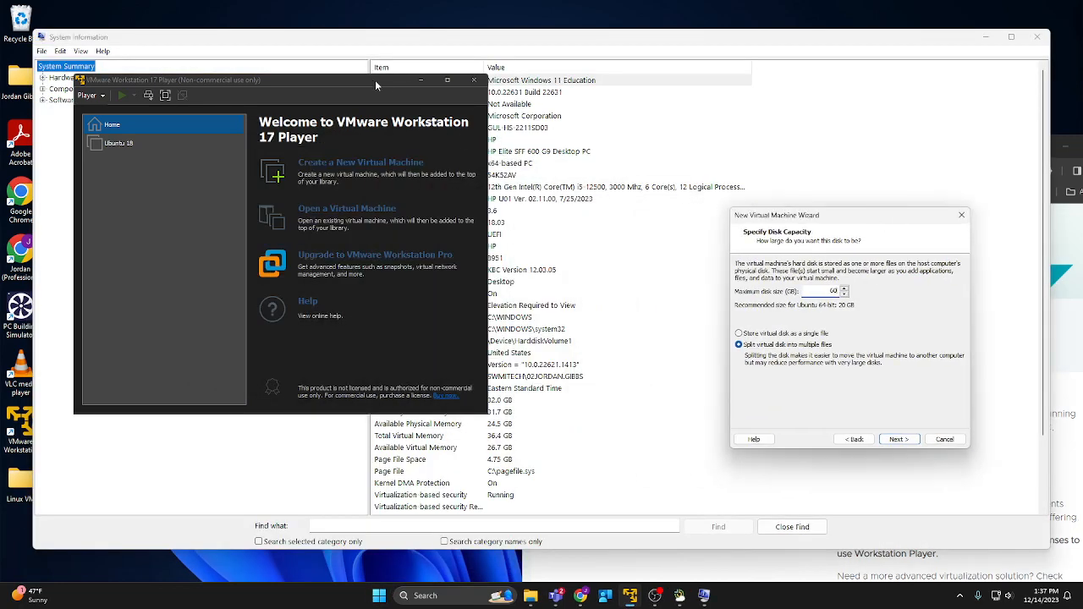
left_click_drag(878, 220, 903, 307)
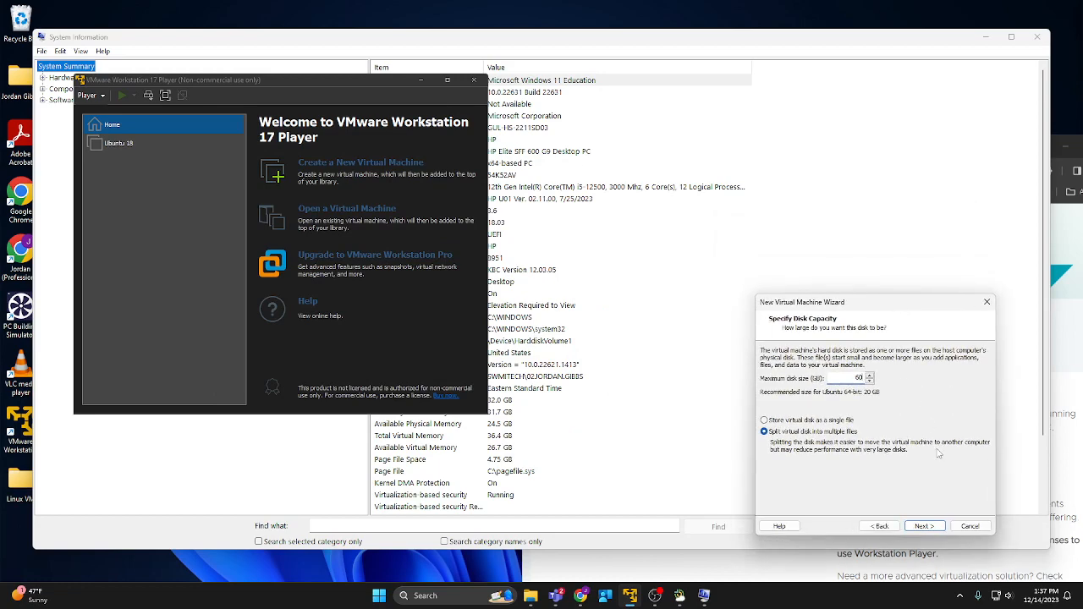
left_click(326, 82)
left_click_drag(862, 307, 418, 126)
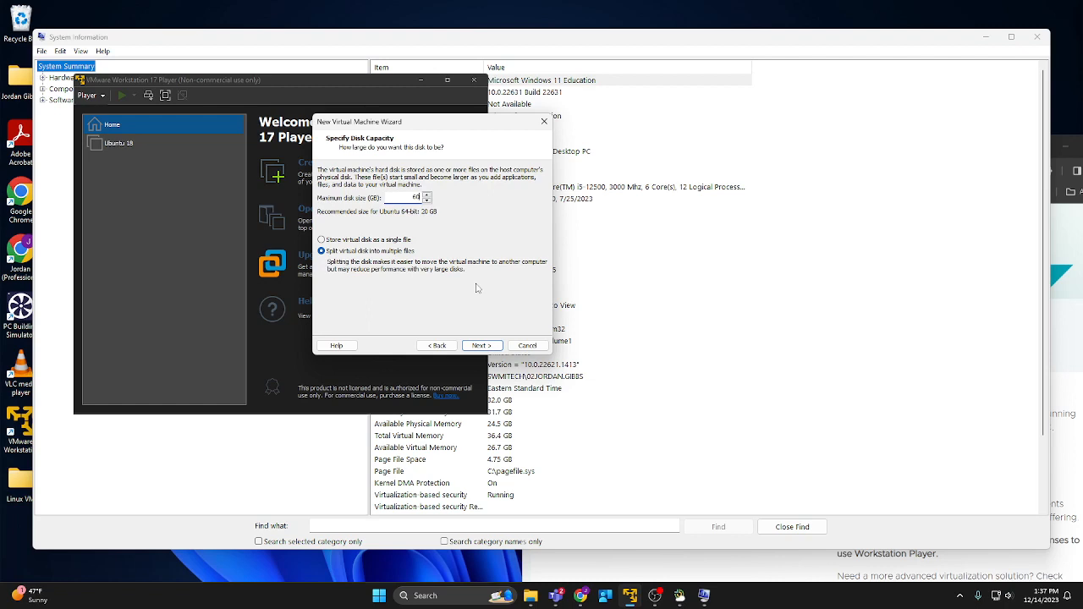
Accept the 60 GB disk and give the VM 8192 MB memory and 3 processor cores.
left_click(480, 345)
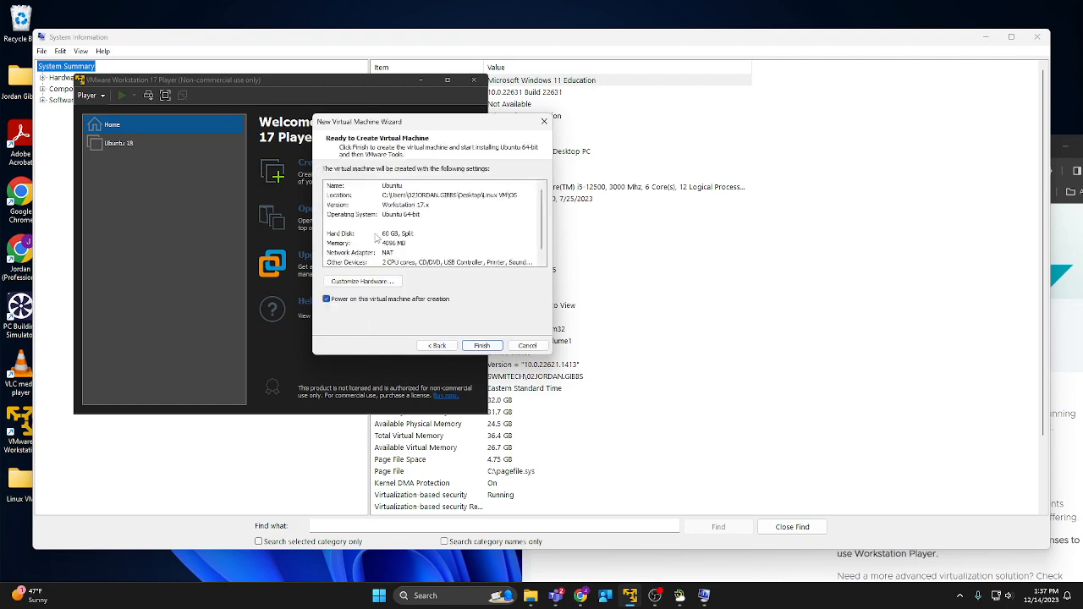
left_click(348, 284)
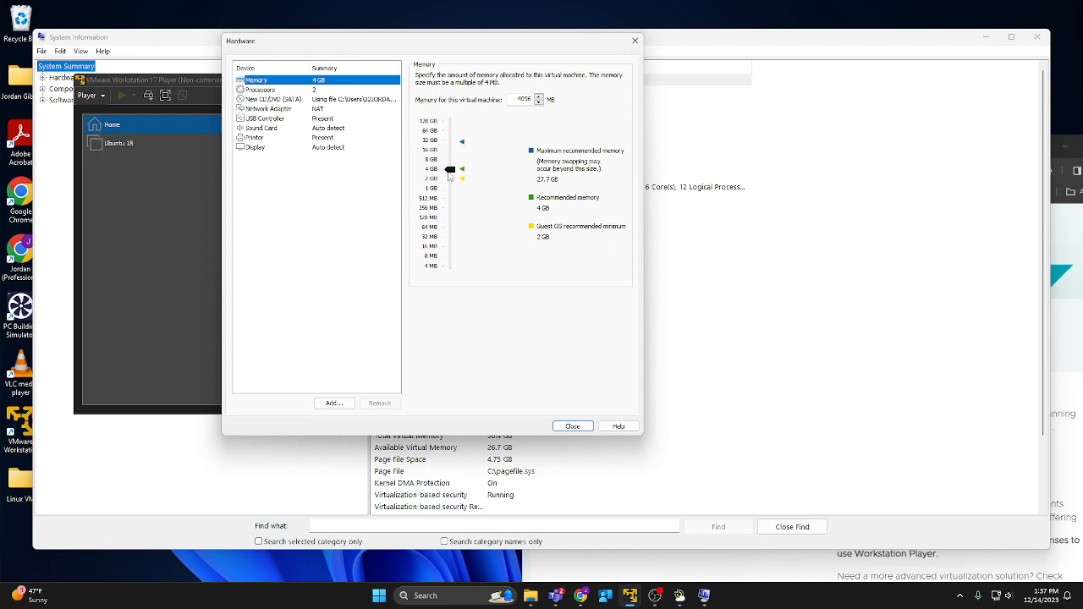
left_click_drag(450, 172, 452, 162)
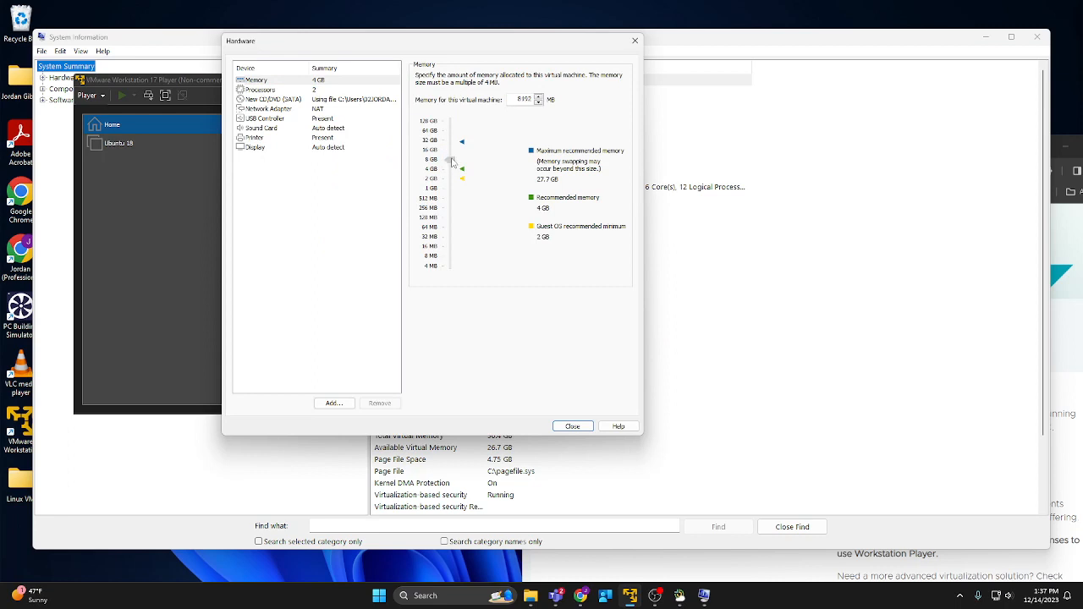
left_click(315, 91)
double_click(511, 77)
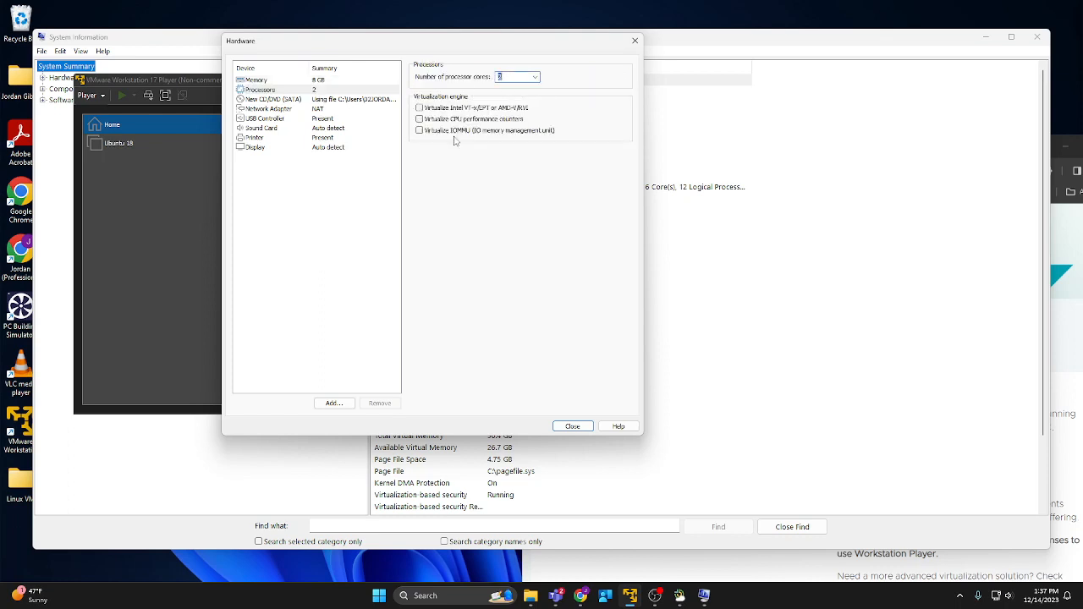
key("BackSpace")
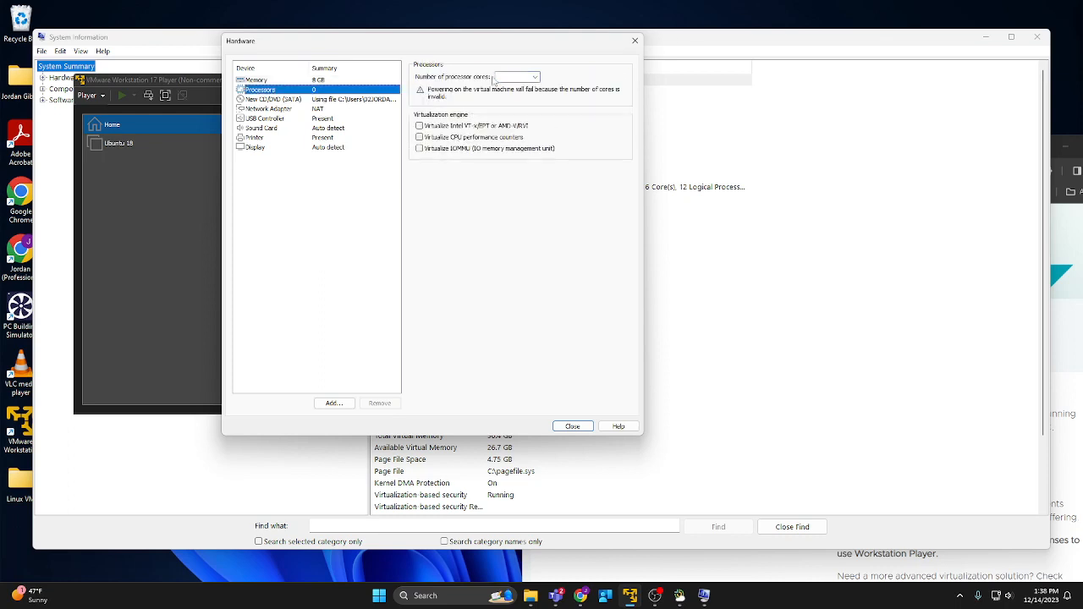
type("3")
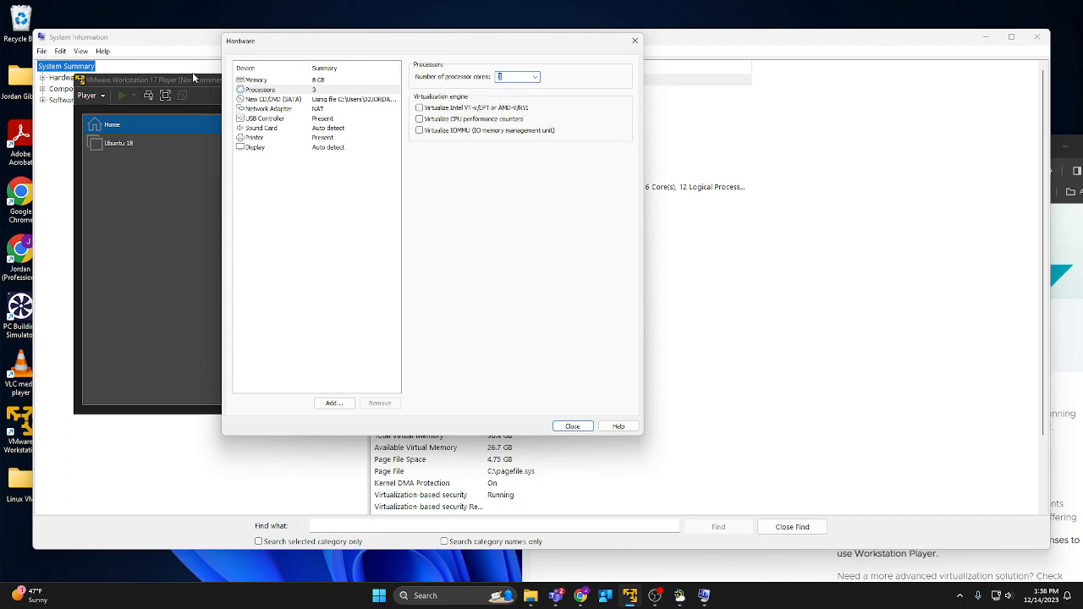
left_click(283, 81)
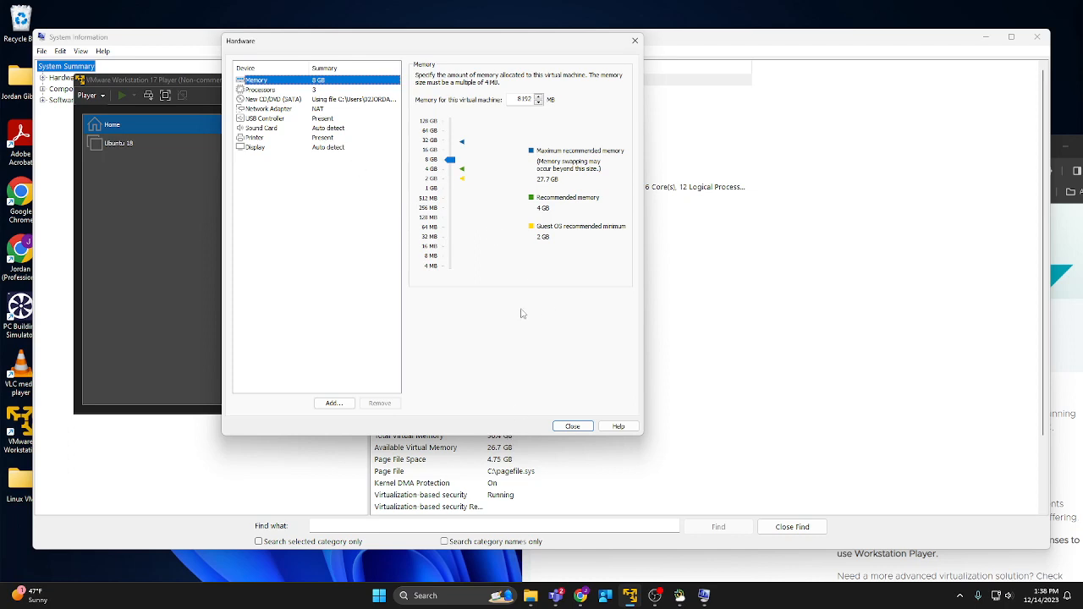
Finish creating the Ubuntu VM, power it on, and dismiss the side channel mitigations notice.
left_click(574, 426)
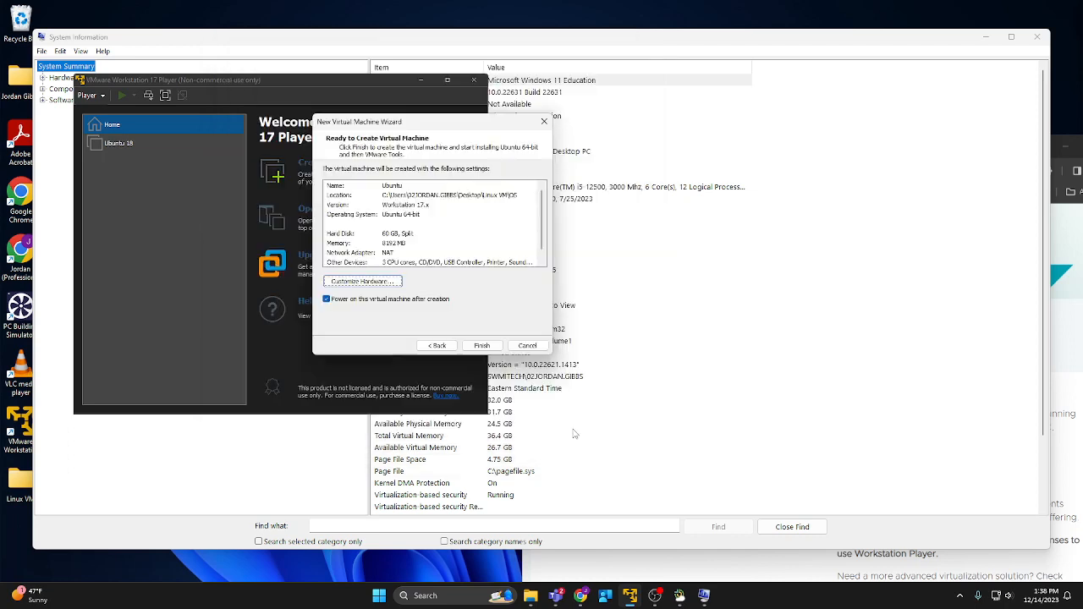
left_click(482, 346)
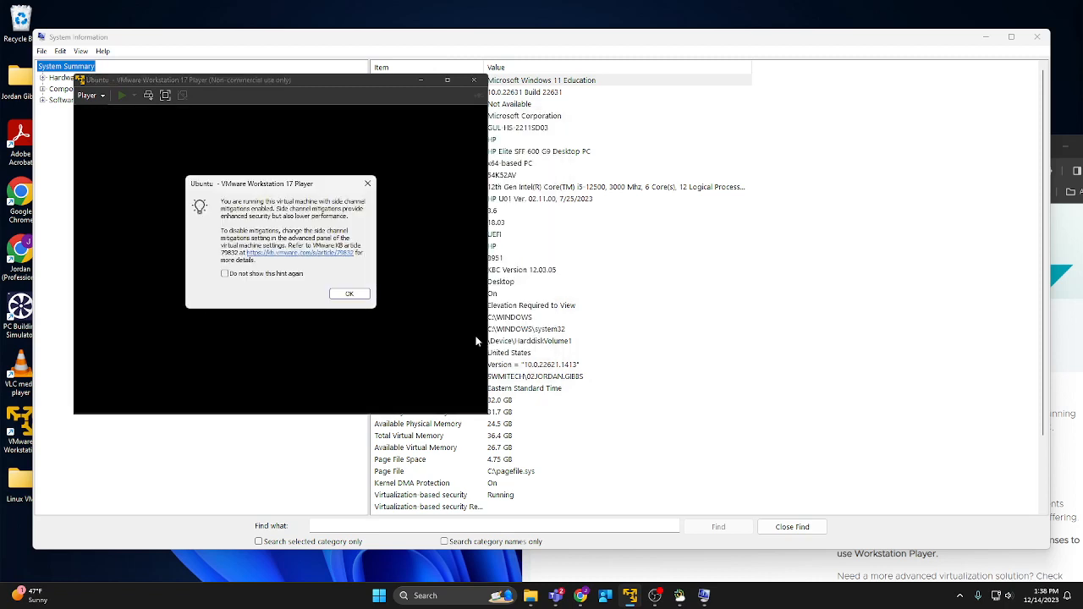
left_click(350, 294)
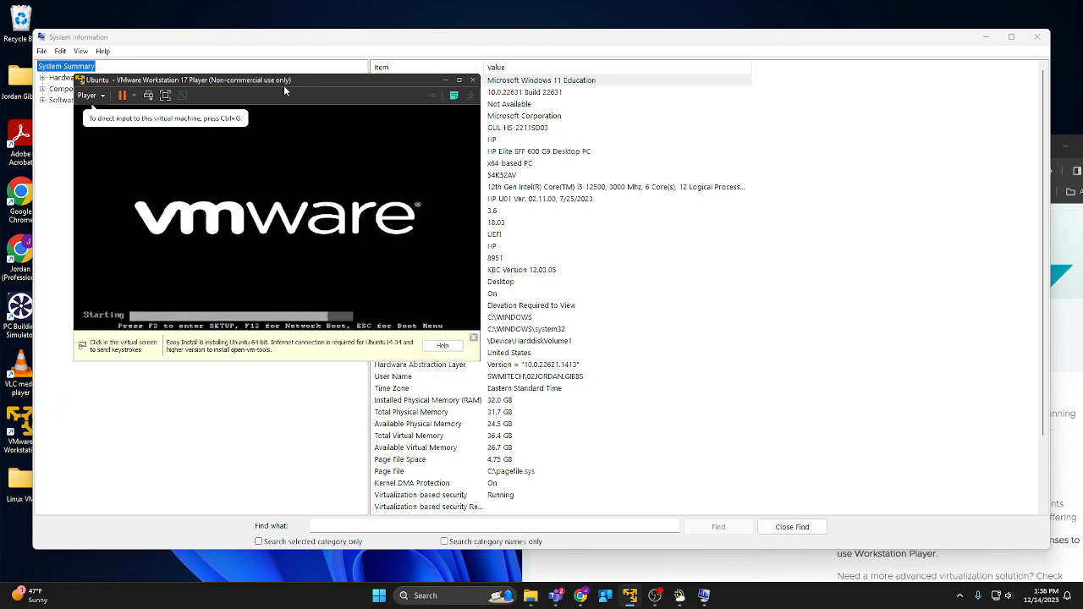
Move the VM window aside and widen the System Summary value column to read the full processor description.
left_click_drag(308, 84, 1082, 254)
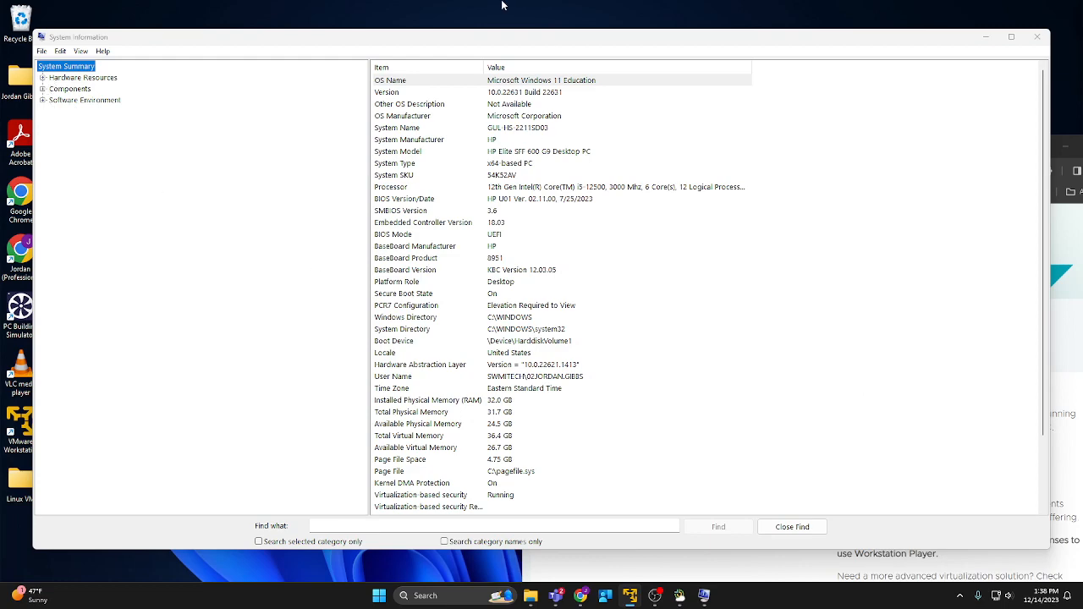
scroll(443, 170, "down", 2)
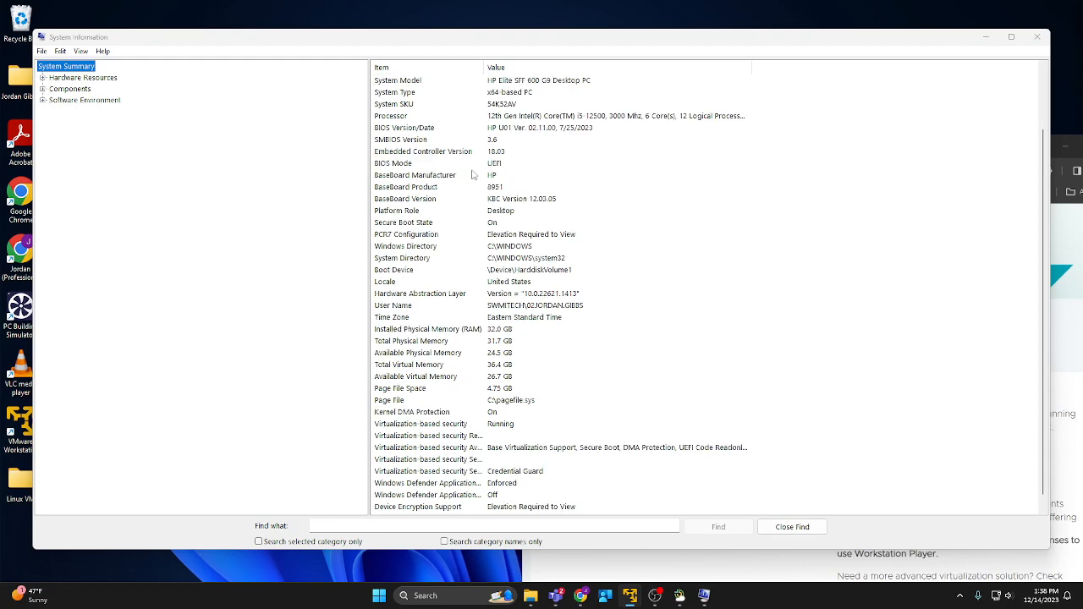
scroll(475, 175, "up", 2)
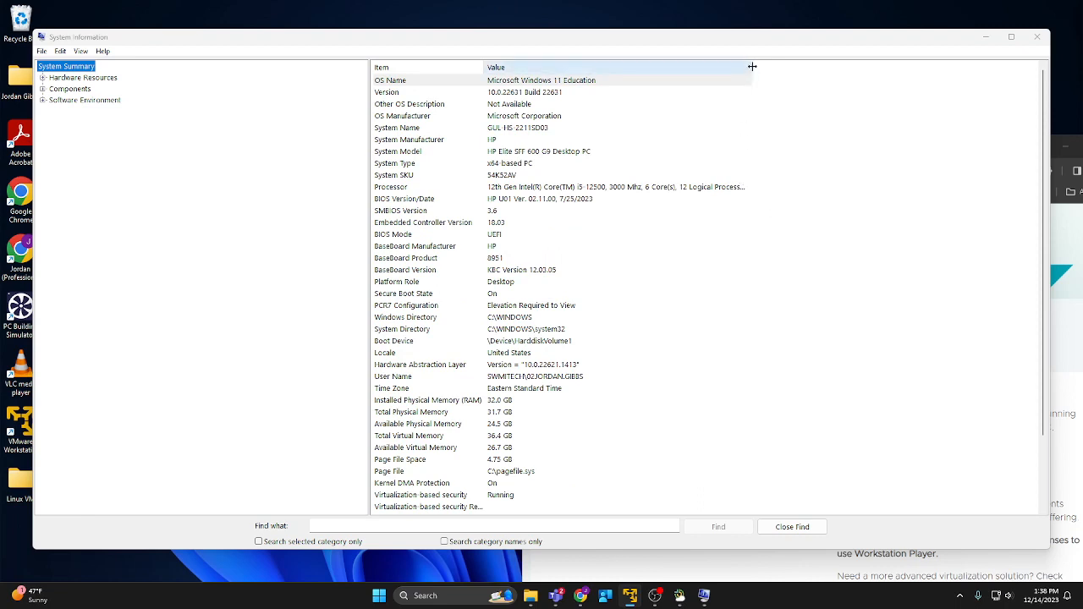
left_click_drag(751, 67, 844, 68)
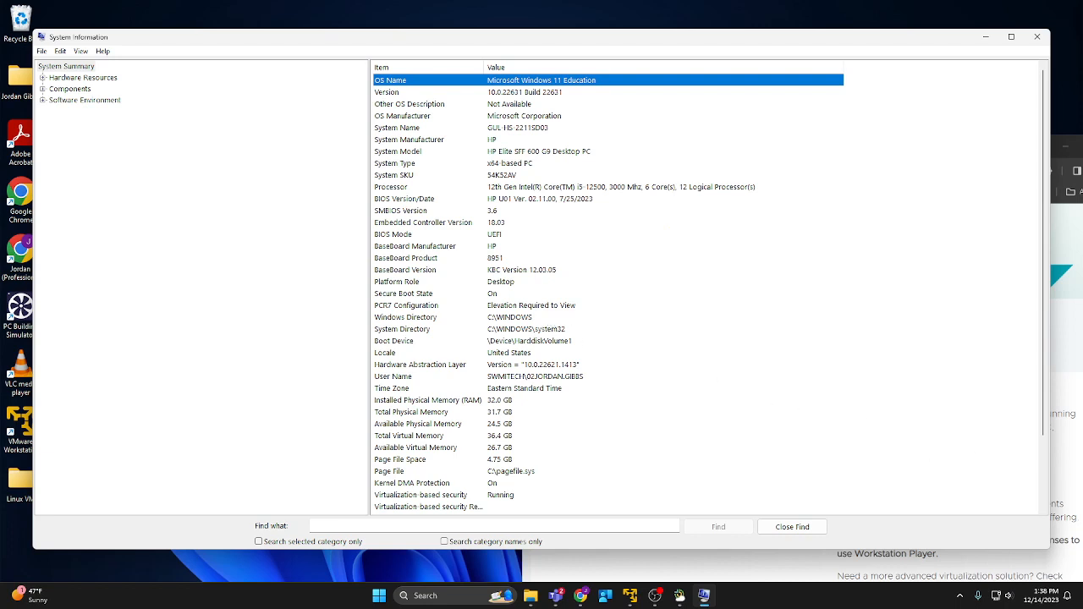
left_click_drag(1082, 450, 1082, 427)
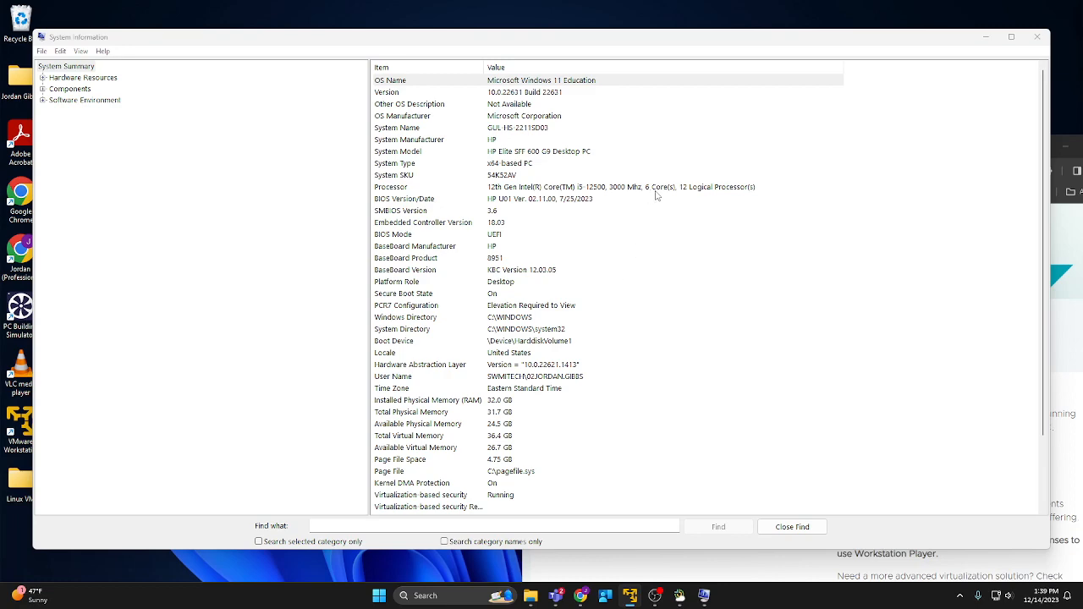
scroll(516, 263, "down", 3)
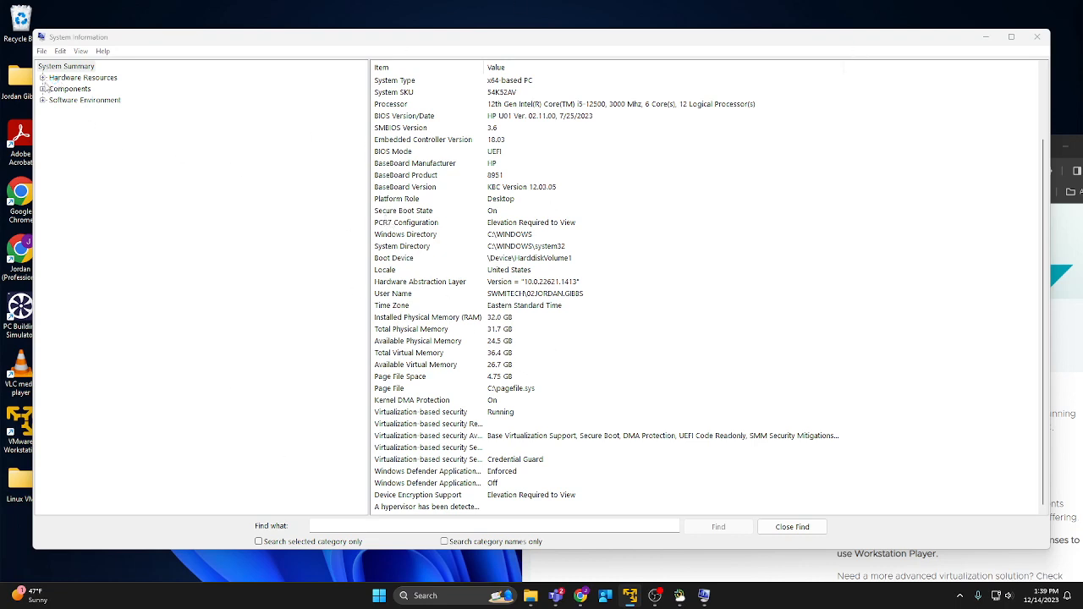
Show Components > Storage > Drives, where drive C: is 953.10 GB with 685.31 GB free.
left_click(42, 90)
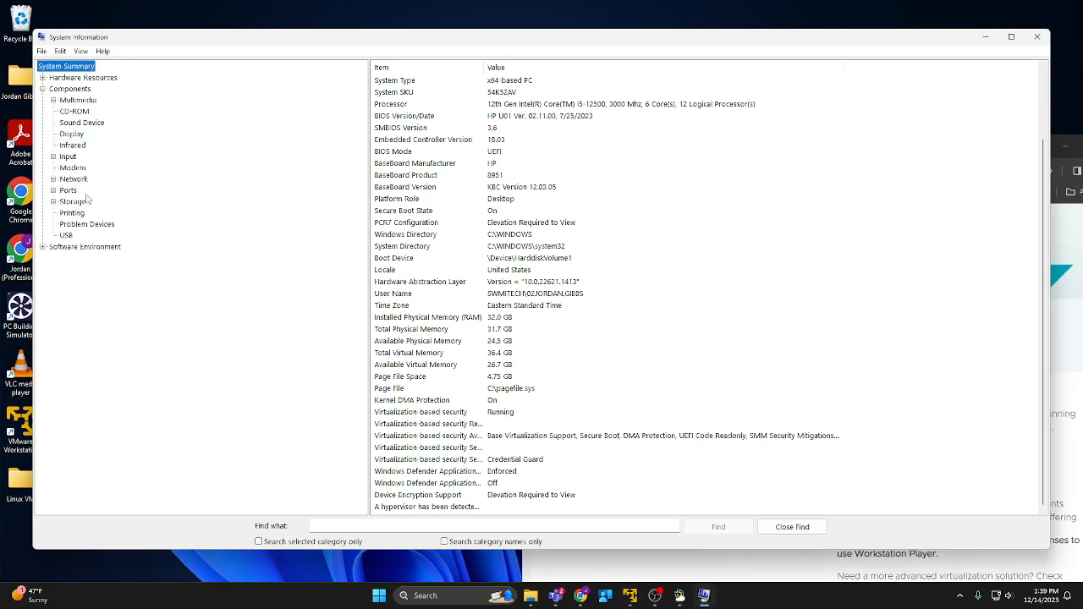
left_click(53, 202)
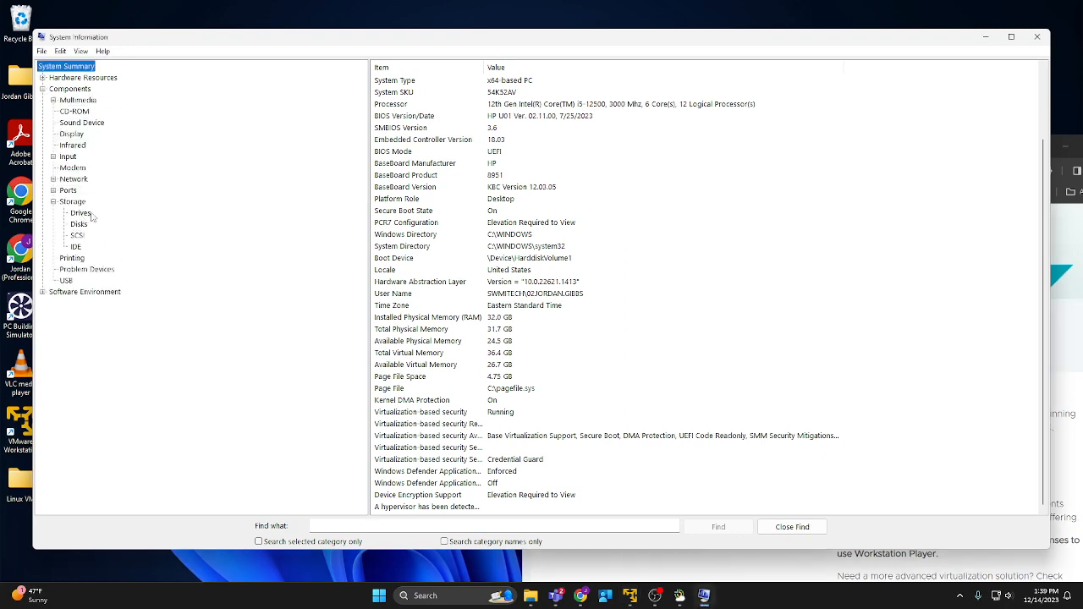
left_click(85, 214)
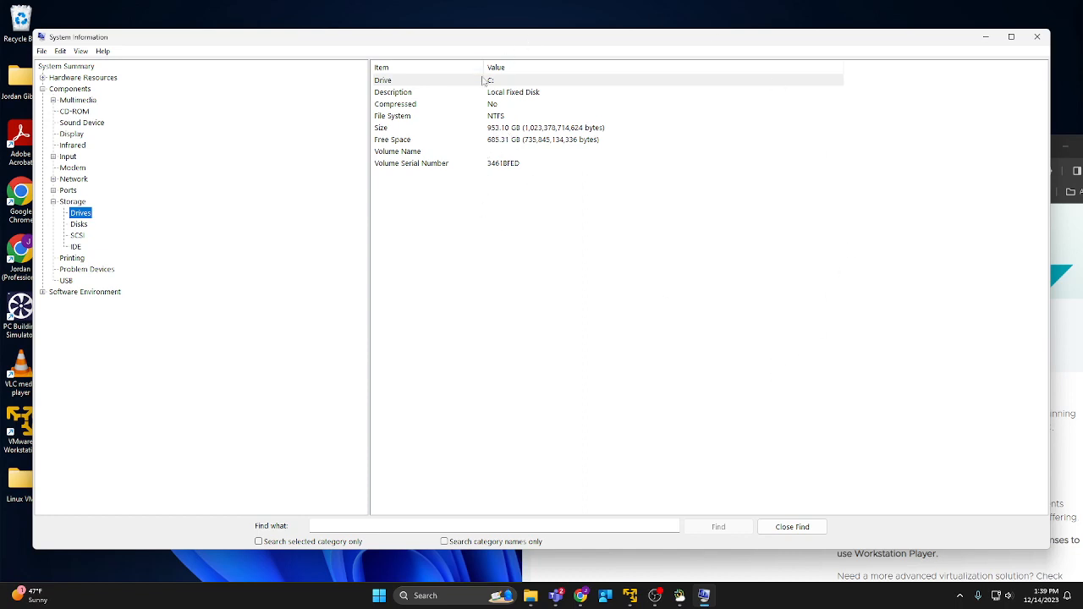
left_click_drag(583, 41, 570, 54)
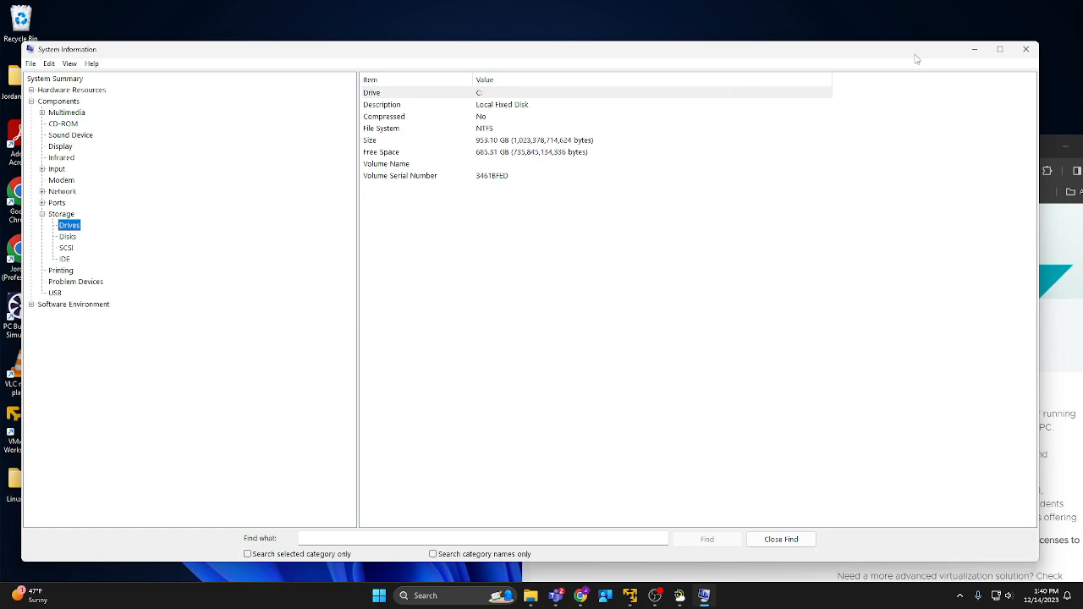
Close System Information and move the browser window up and left.
left_click_drag(885, 56, 752, 107)
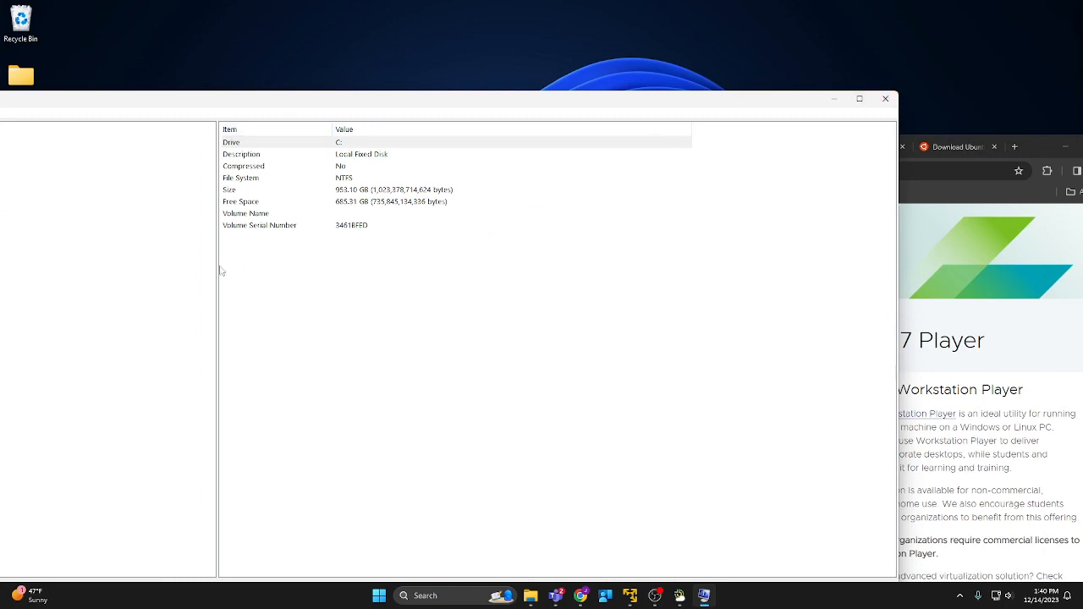
left_click(880, 99)
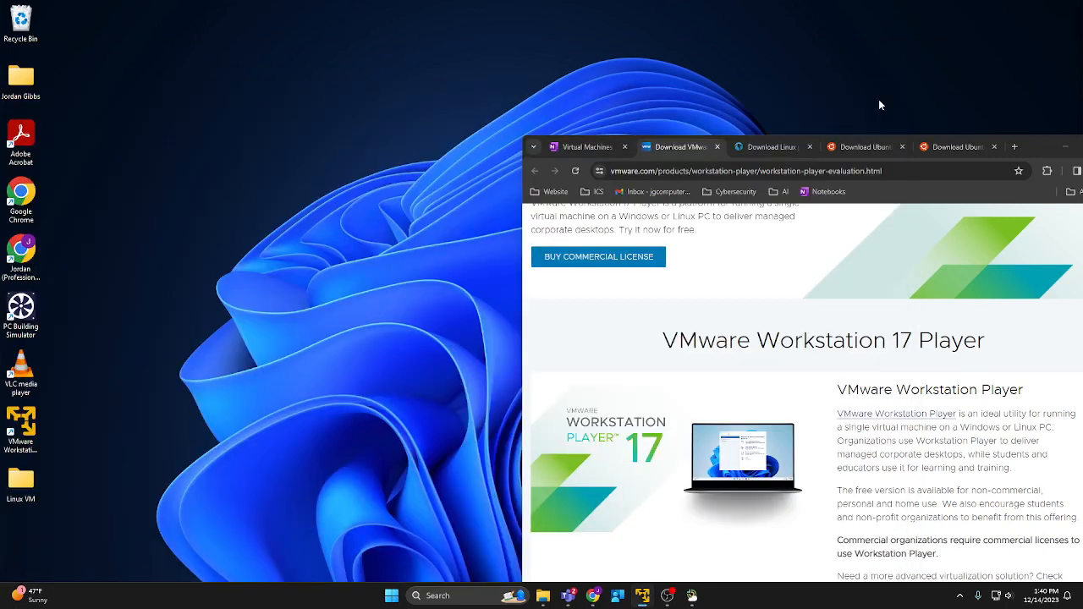
left_click_drag(1019, 140, 879, 94)
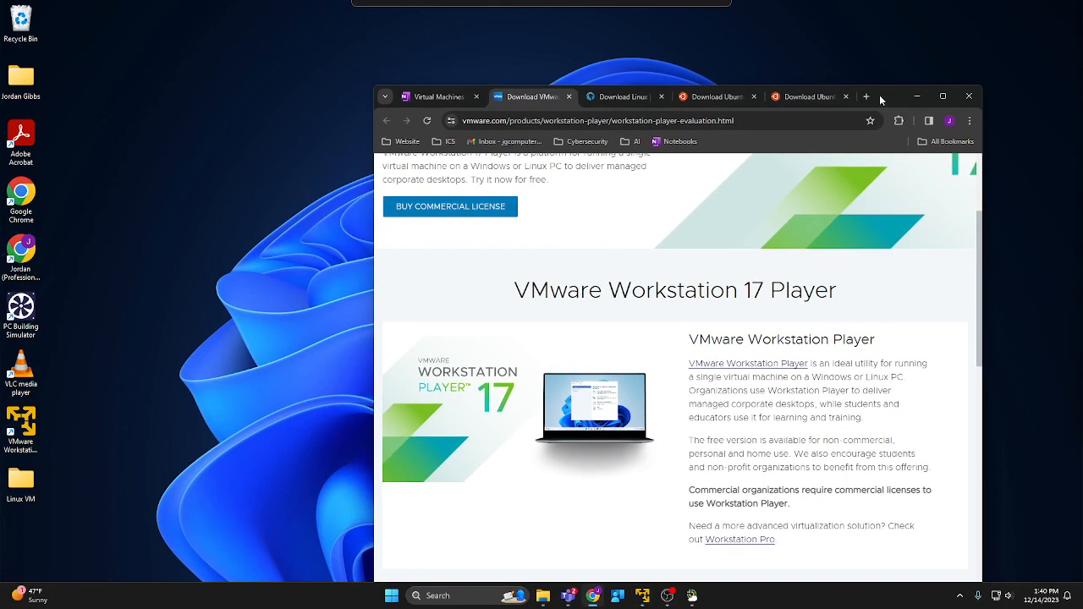
Place the installing Ubuntu VM on the left and move the browser, on its OneNote tab, aside.
key("alt+Tab")
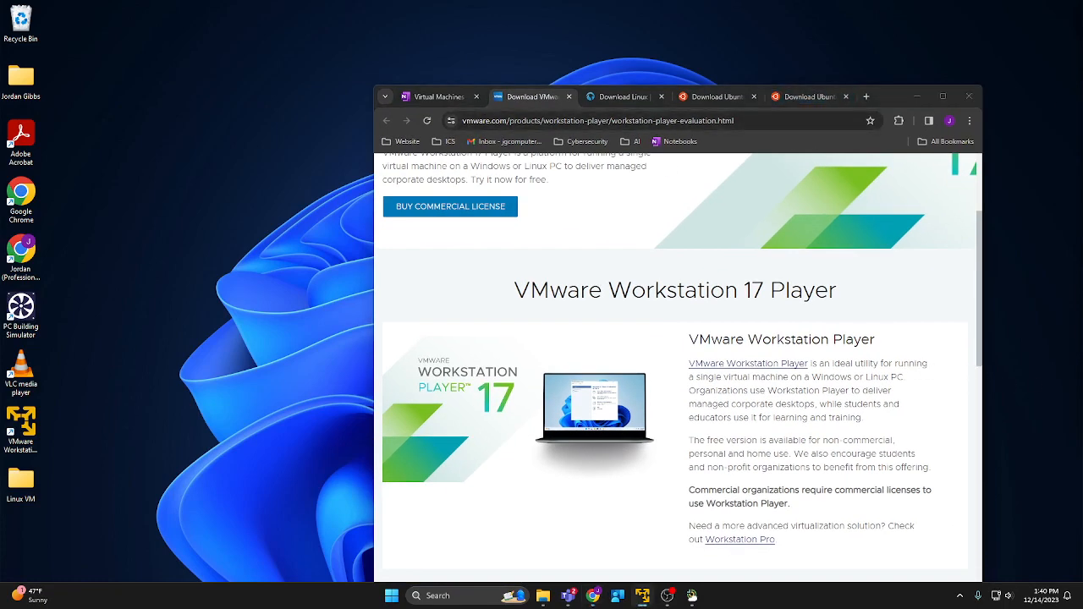
left_click_drag(1082, 377, 284, 133)
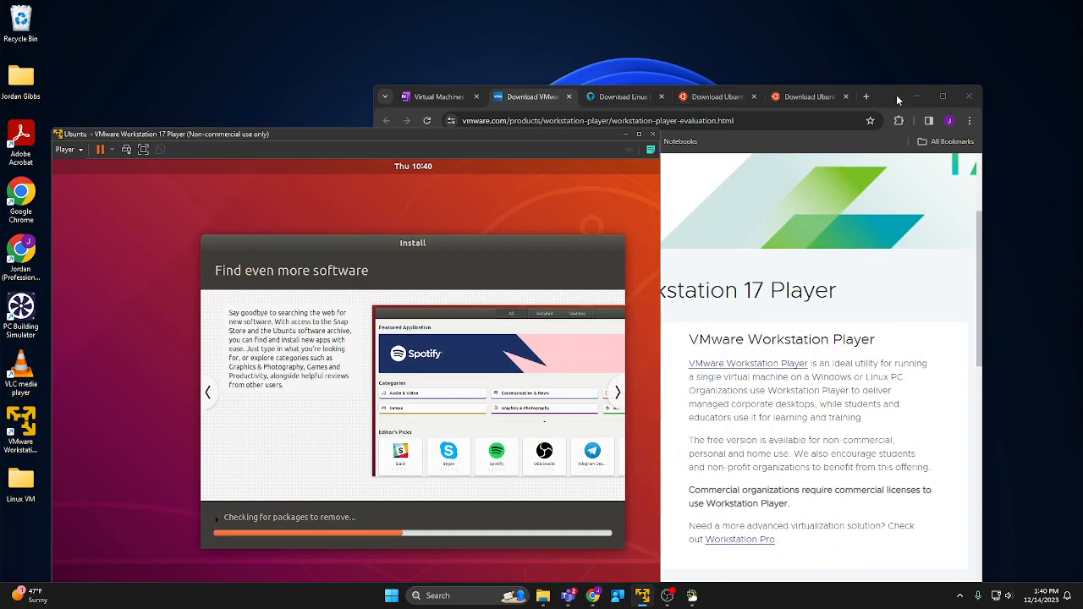
left_click_drag(898, 100, 1082, 175)
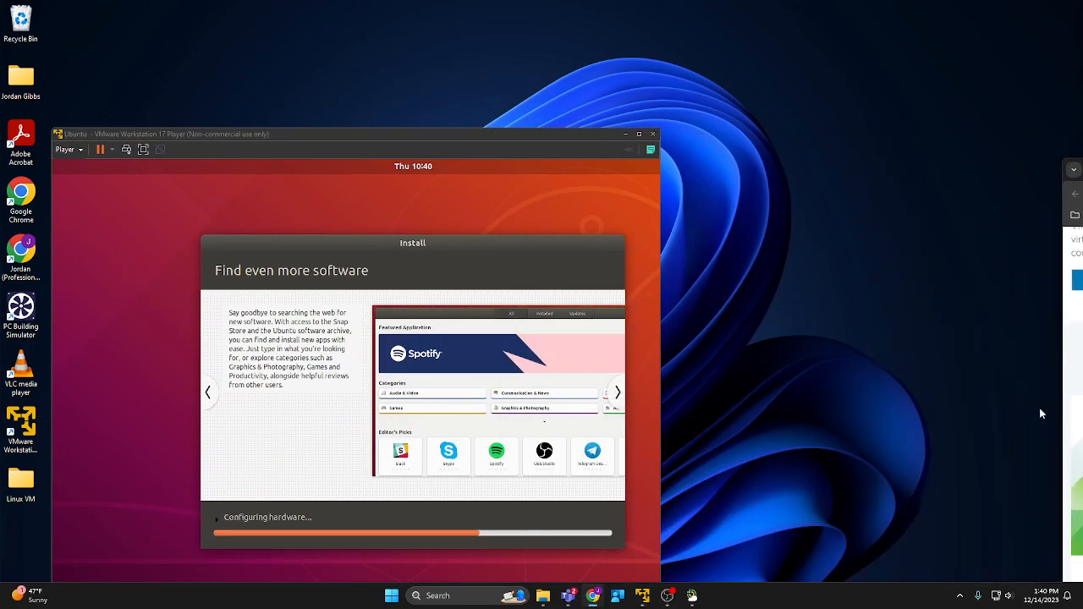
key("ctrl+Tab")
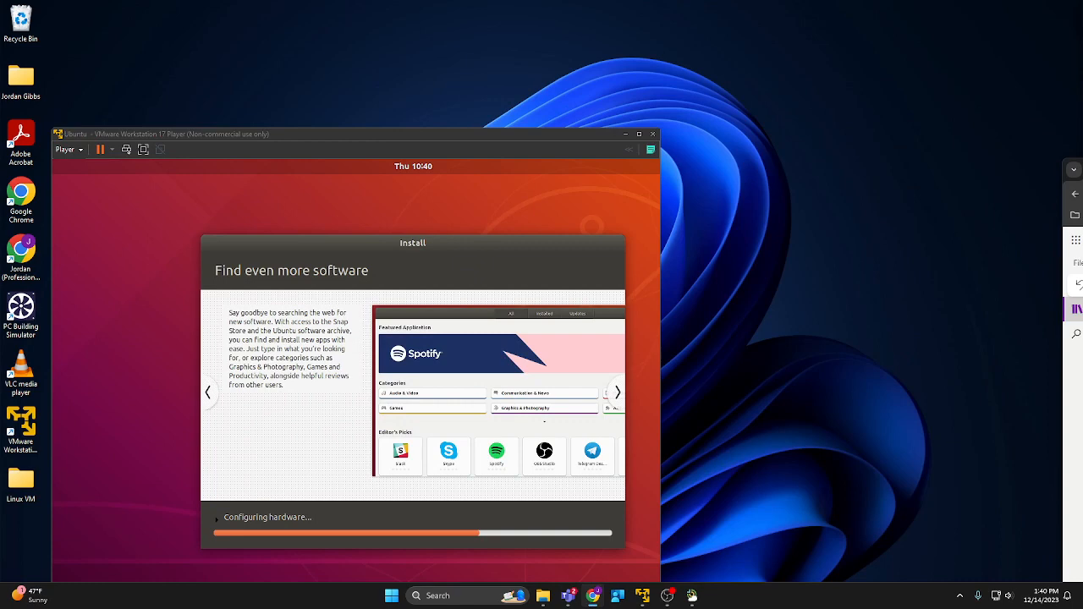
key("super+Up")
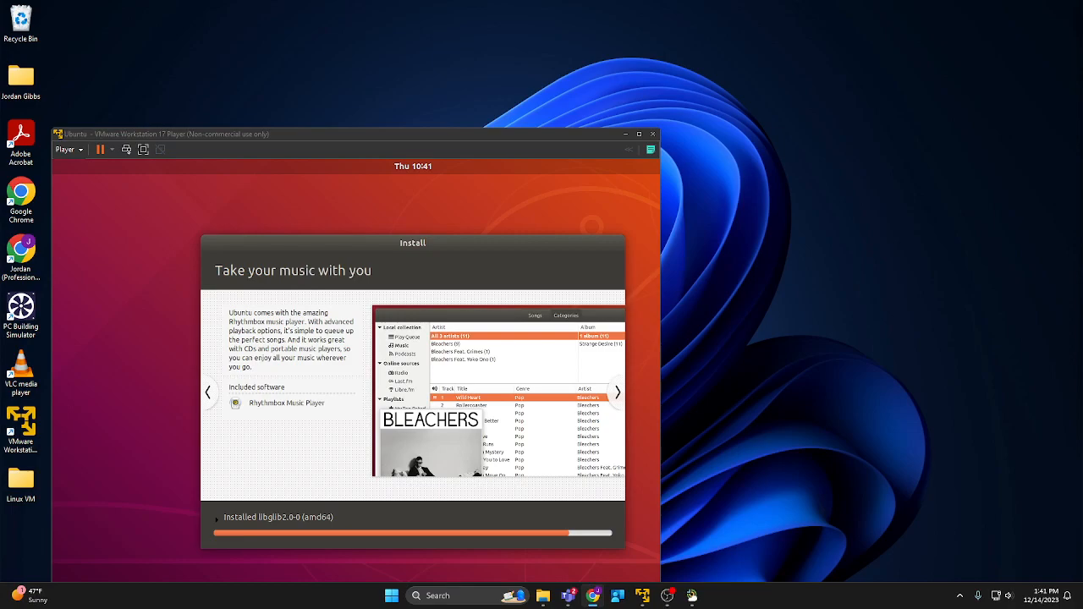
Maximize the OneNote browser, select the Hypervisor types diagram, then restore the browser to a smaller window.
left_click_drag(1082, 127, 810, 59)
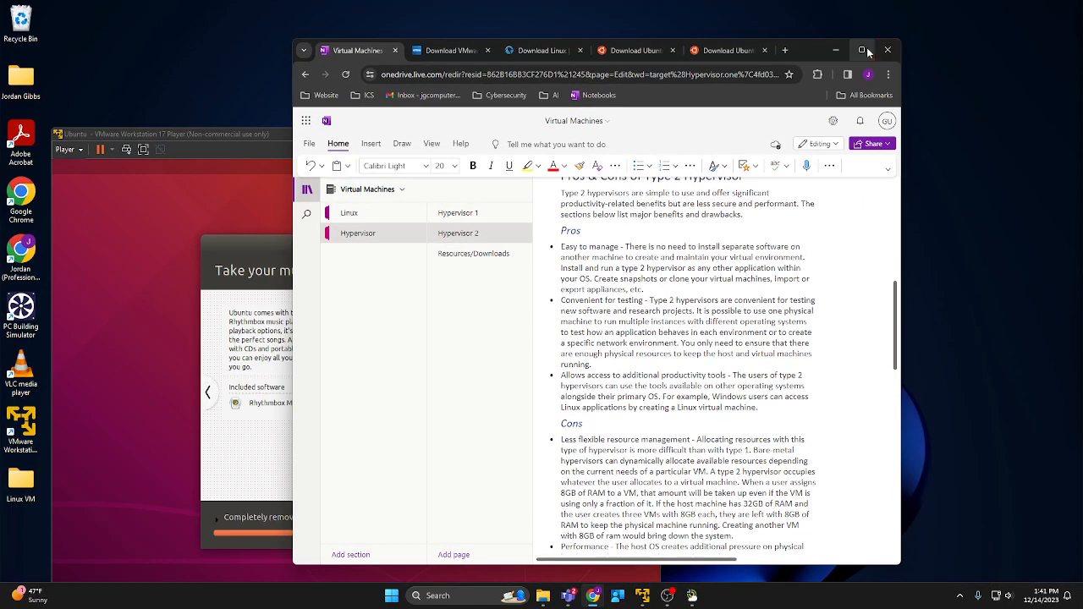
left_click(863, 50)
scroll(474, 351, "down", 3)
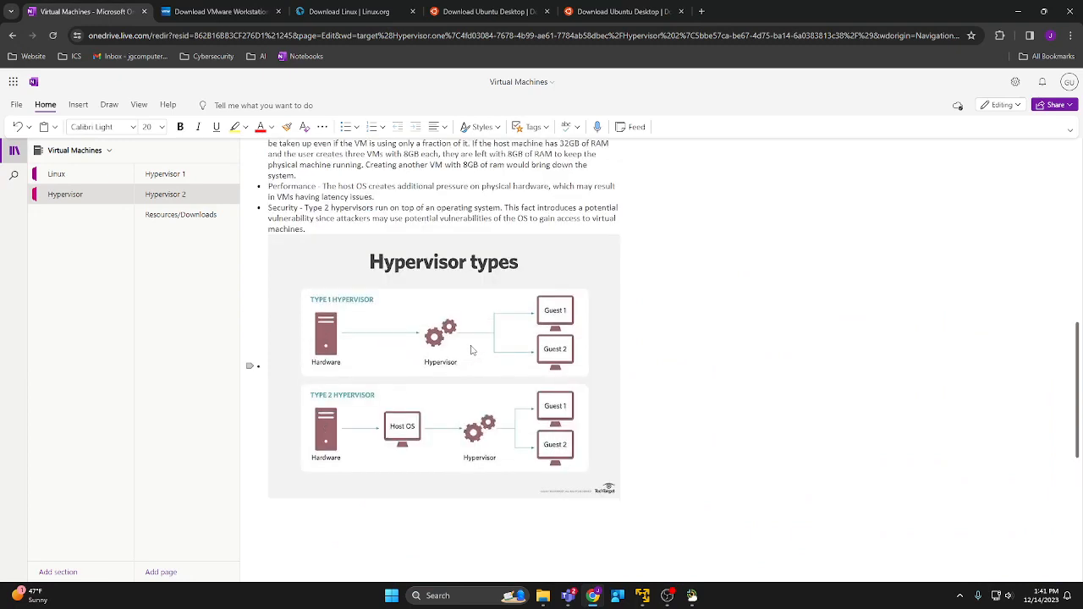
left_click(363, 290)
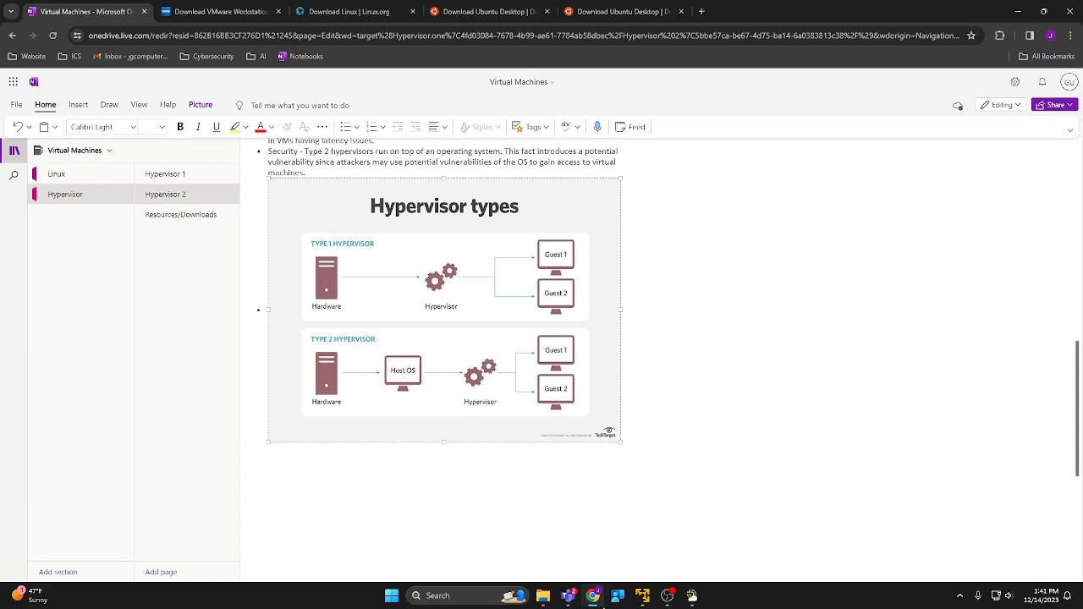
mouse_move(643, 595)
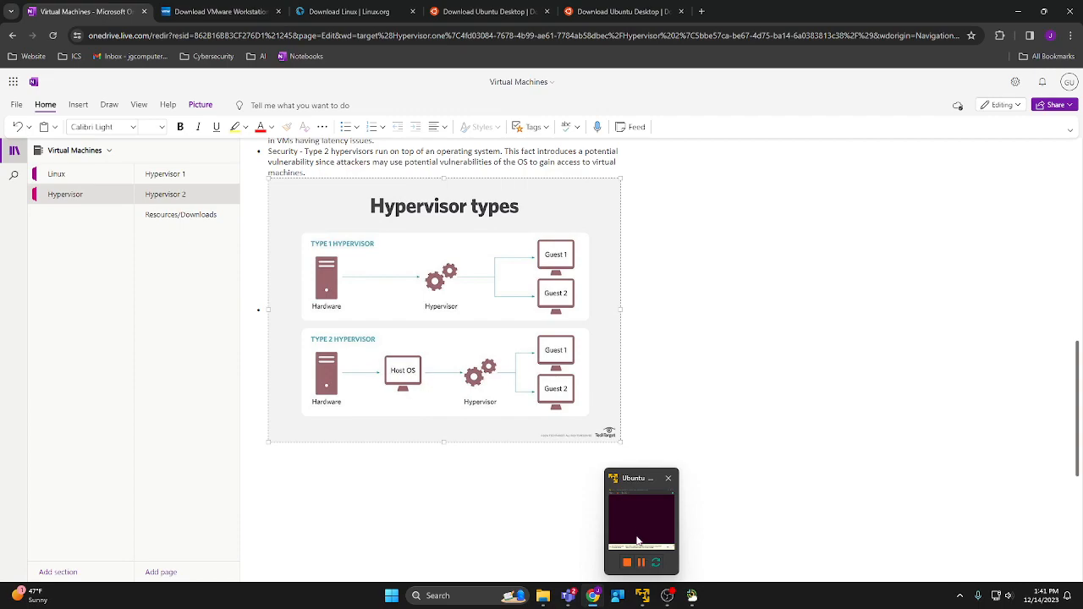
mouse_move(639, 482)
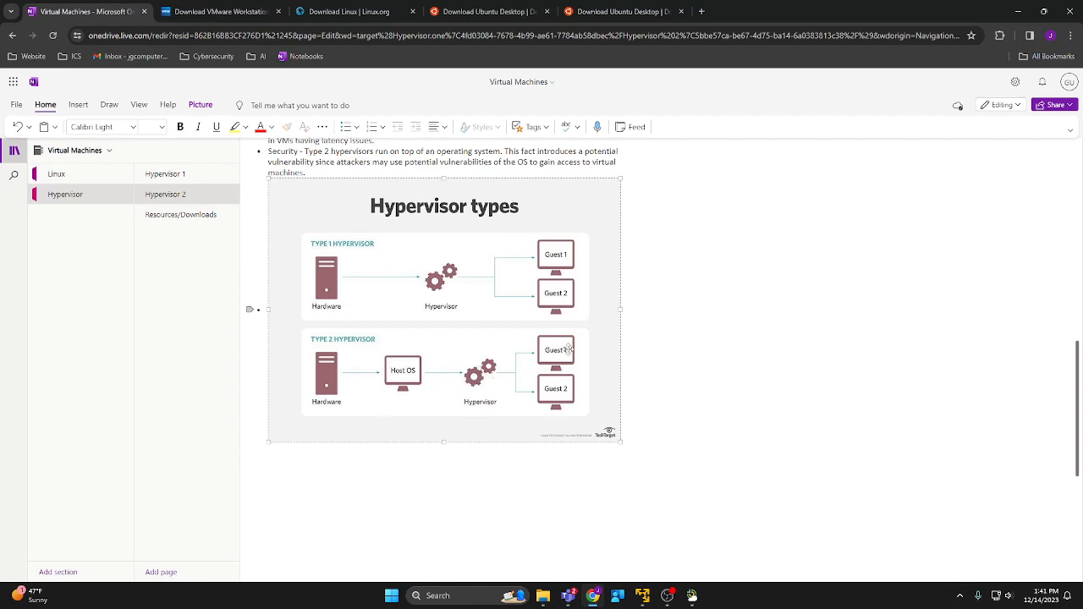
left_click_drag(880, 28, 882, 232)
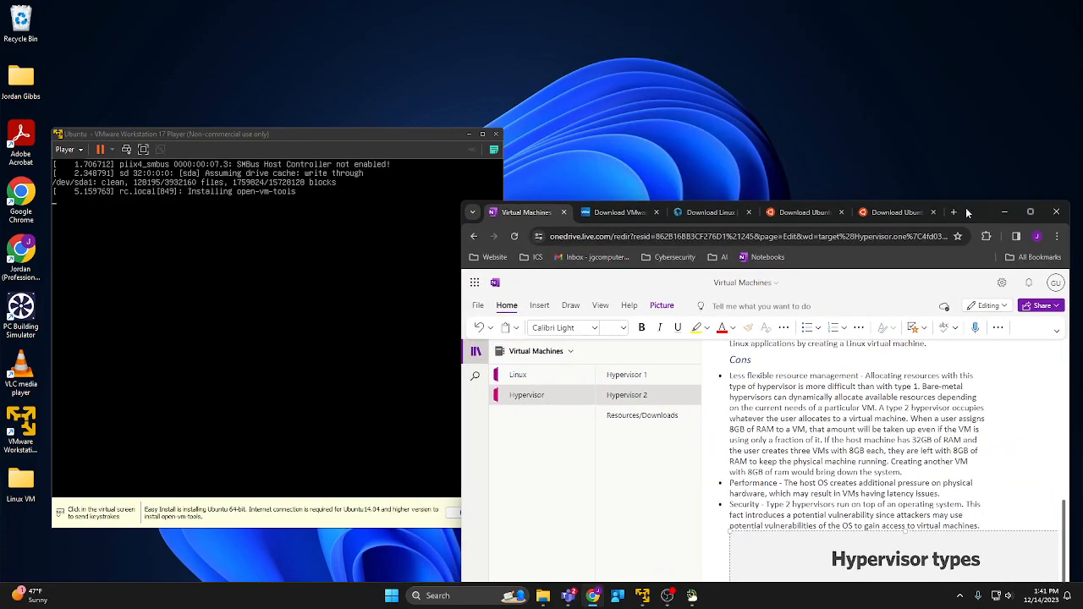
Arrange the notes window and VM window side by side while Ubuntu finishes installing to the login screen.
left_click_drag(966, 207, 909, 87)
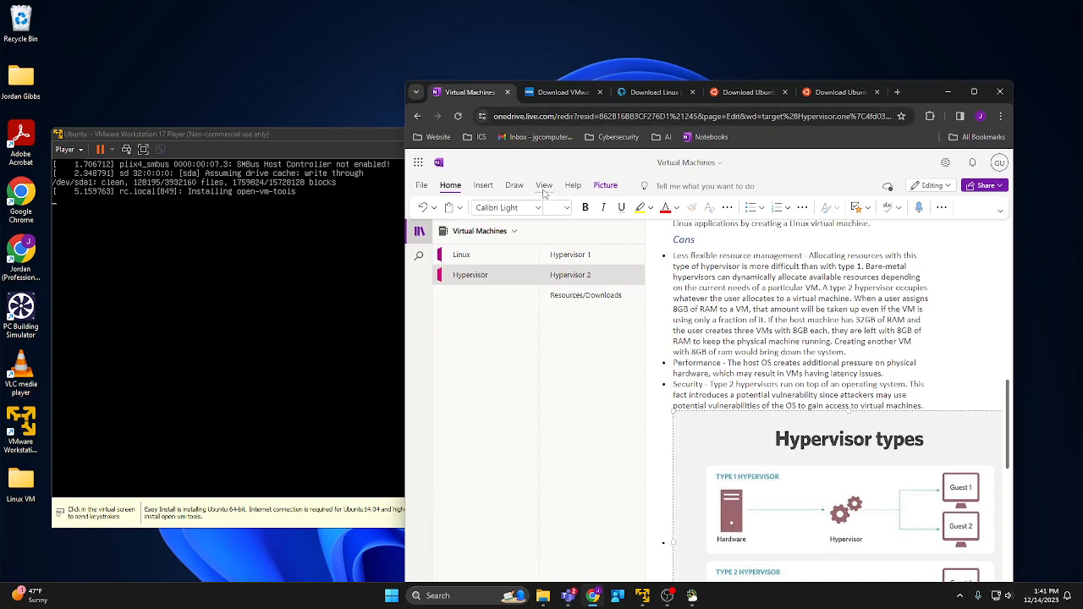
scroll(669, 263, "up", 5)
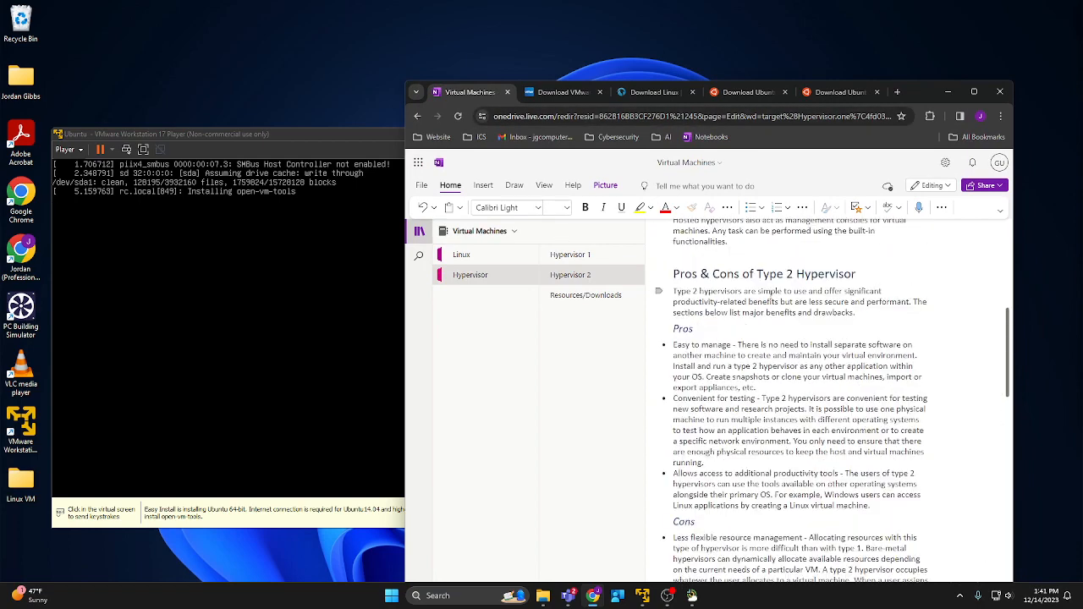
scroll(744, 402, "down", 4)
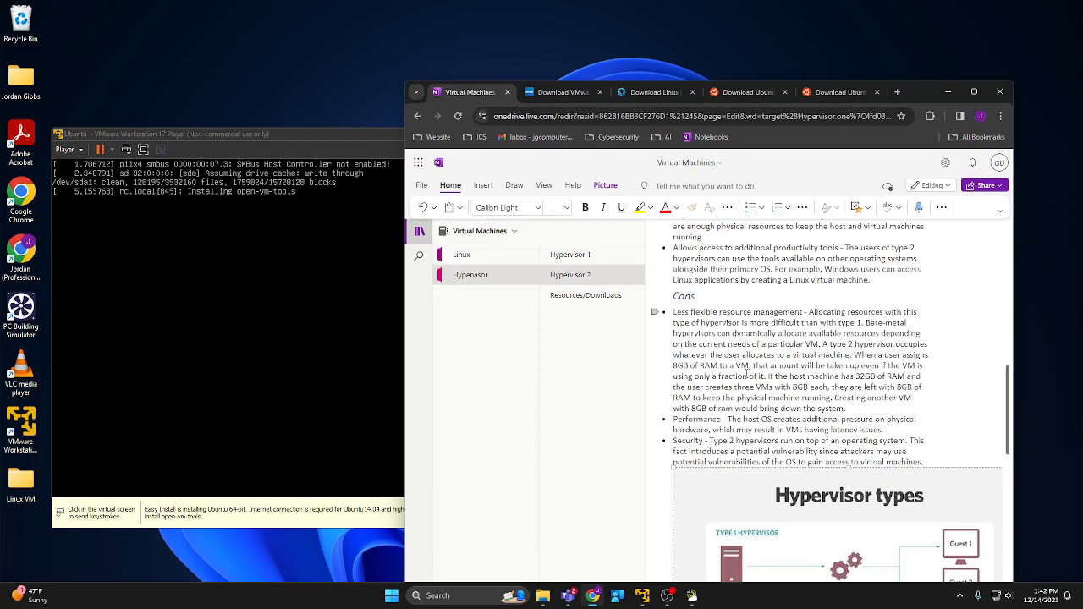
scroll(731, 389, "up", 10)
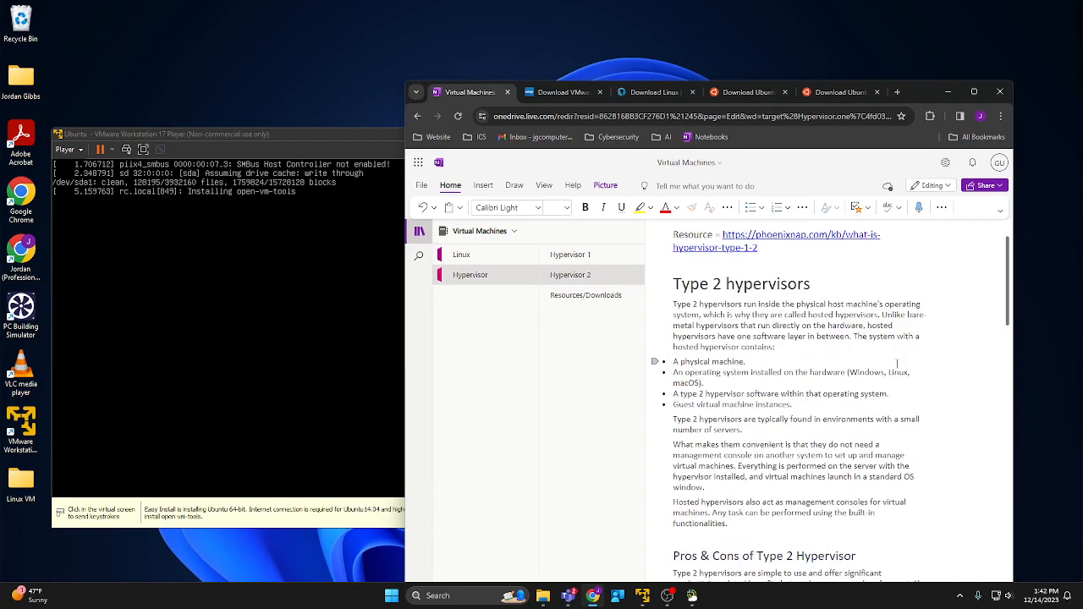
left_click_drag(932, 91, 925, 26)
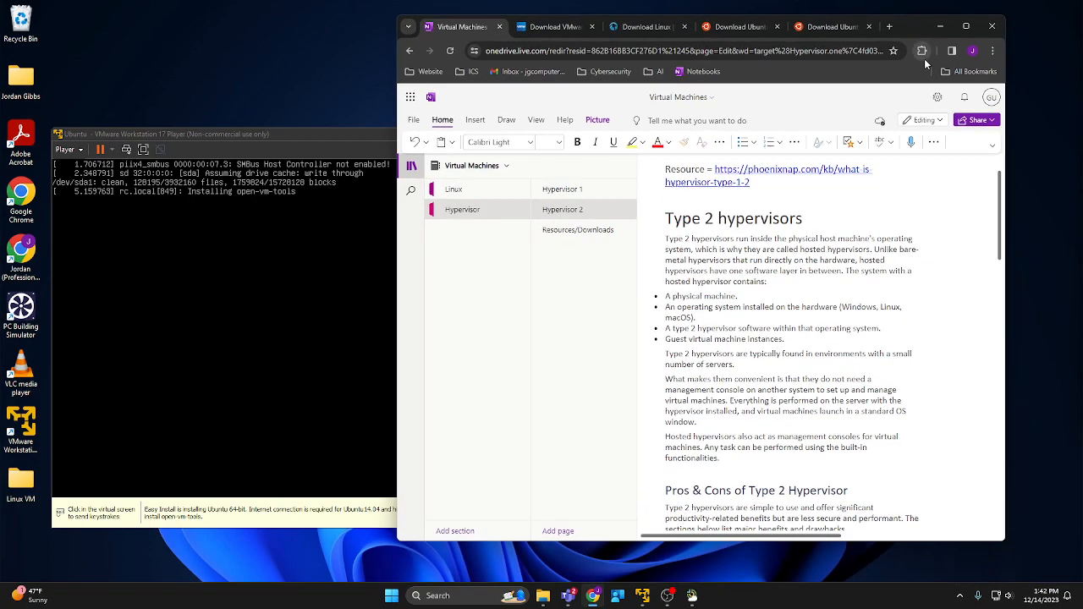
scroll(728, 276, "down", 1)
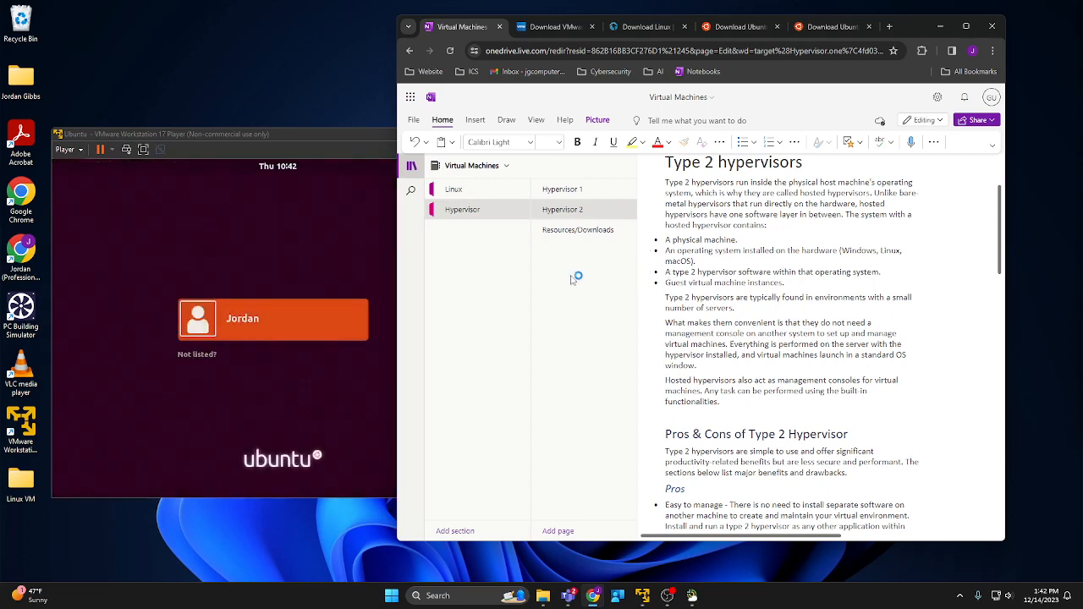
left_click_drag(278, 135, 188, 295)
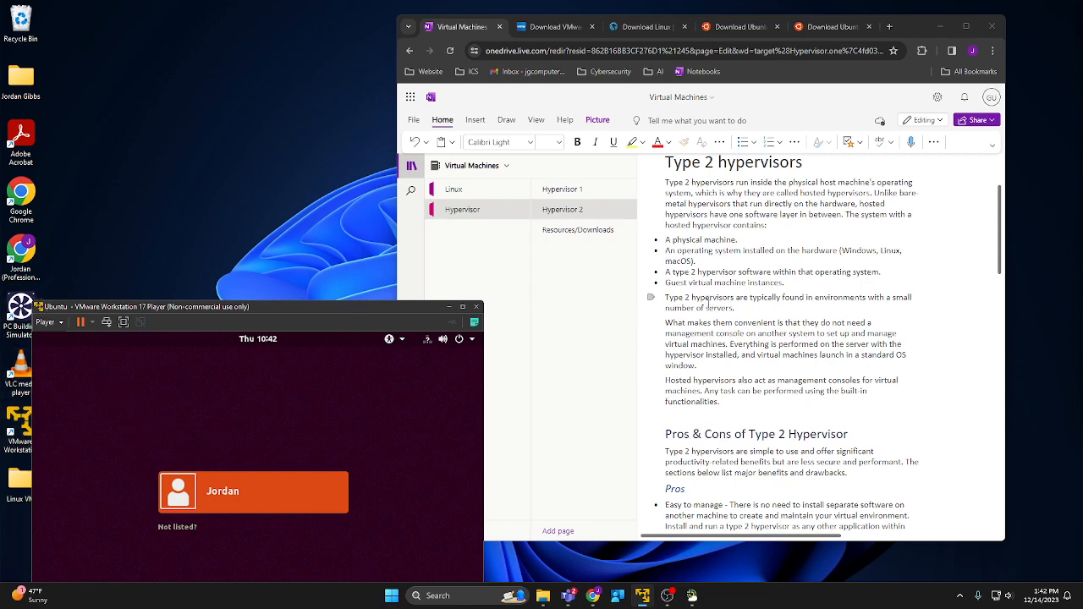
scroll(729, 297, "down", 1)
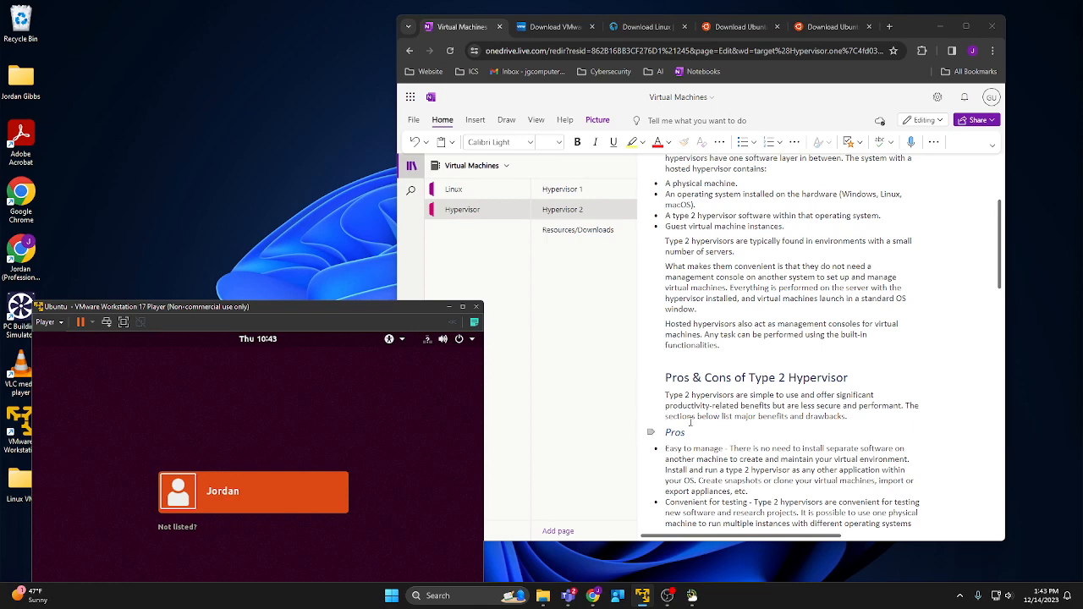
scroll(778, 419, "down", 1)
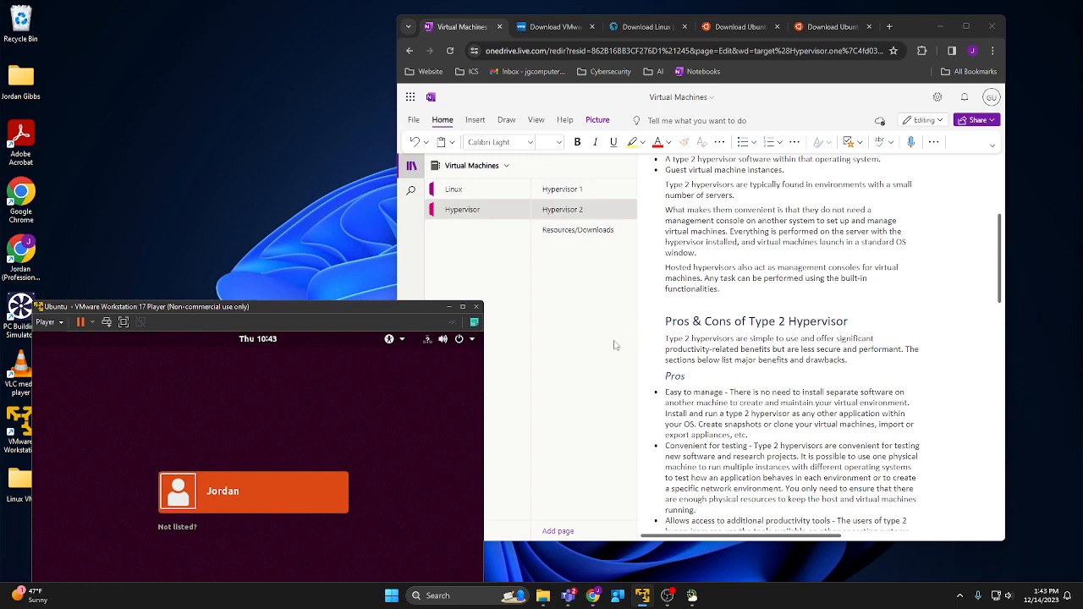
Open the Hypervisor 1 page, scroll through its notes, and move the browser off screen.
left_click(558, 196)
scroll(781, 266, "down", 1)
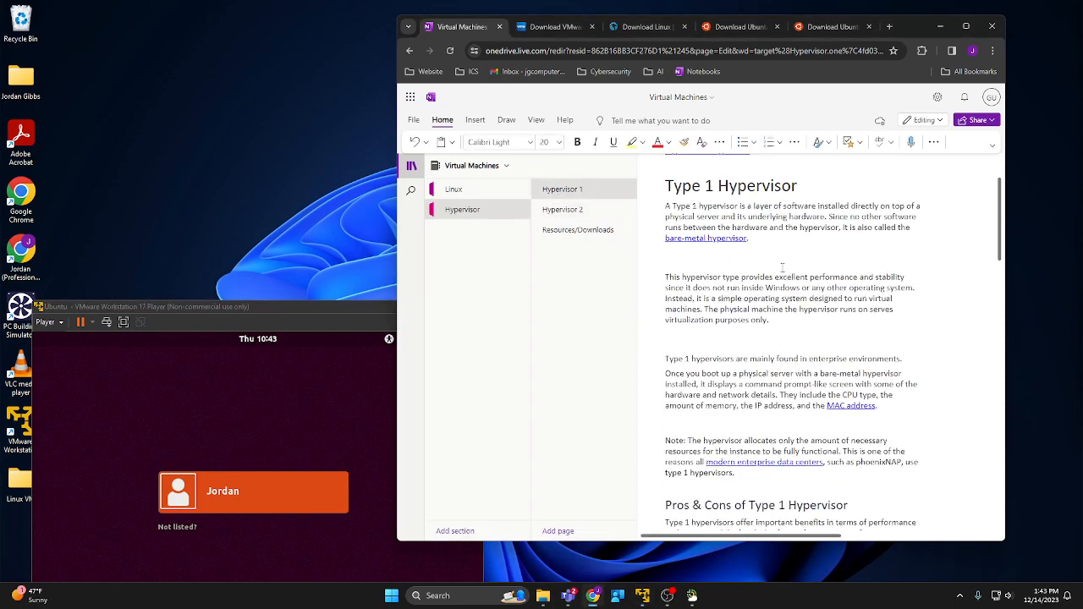
scroll(786, 296, "down", 1)
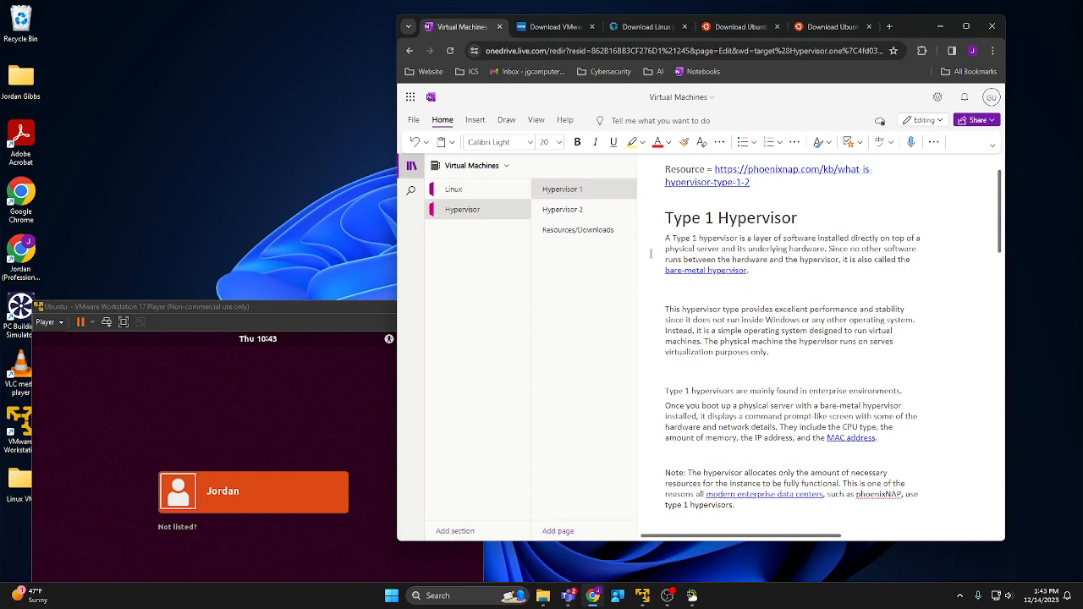
scroll(748, 297, "down", 1)
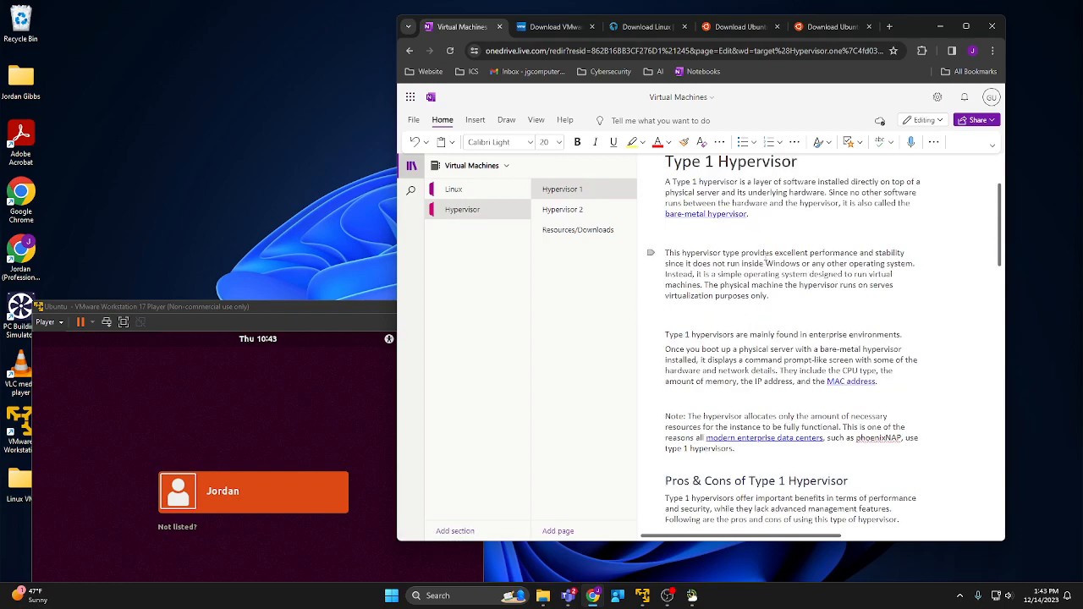
scroll(765, 254, "down", 7)
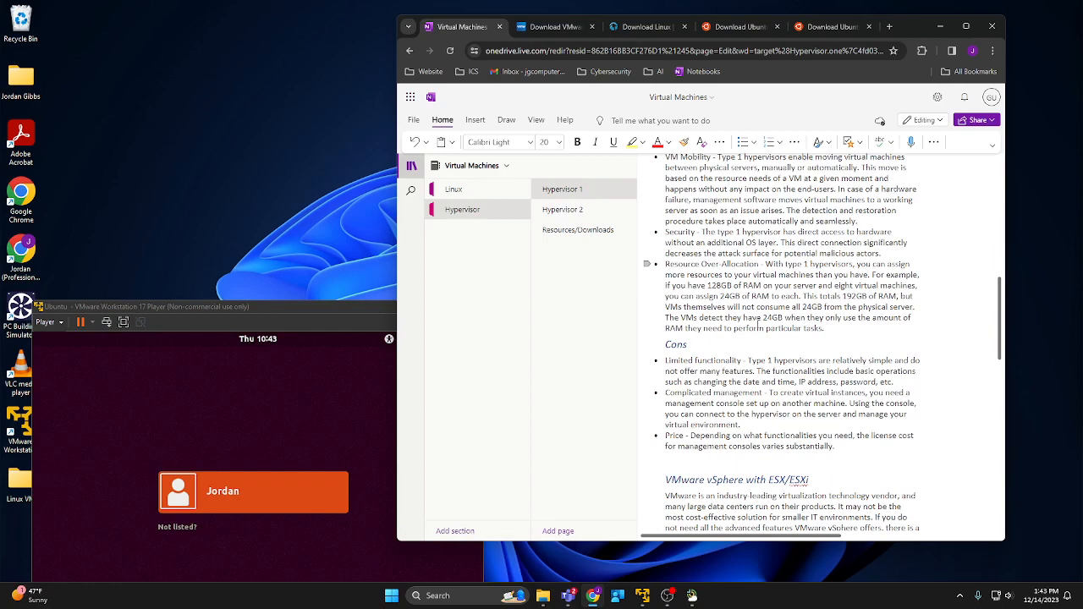
scroll(758, 322, "down", 3)
scroll(761, 323, "up", 5)
scroll(770, 325, "down", 8)
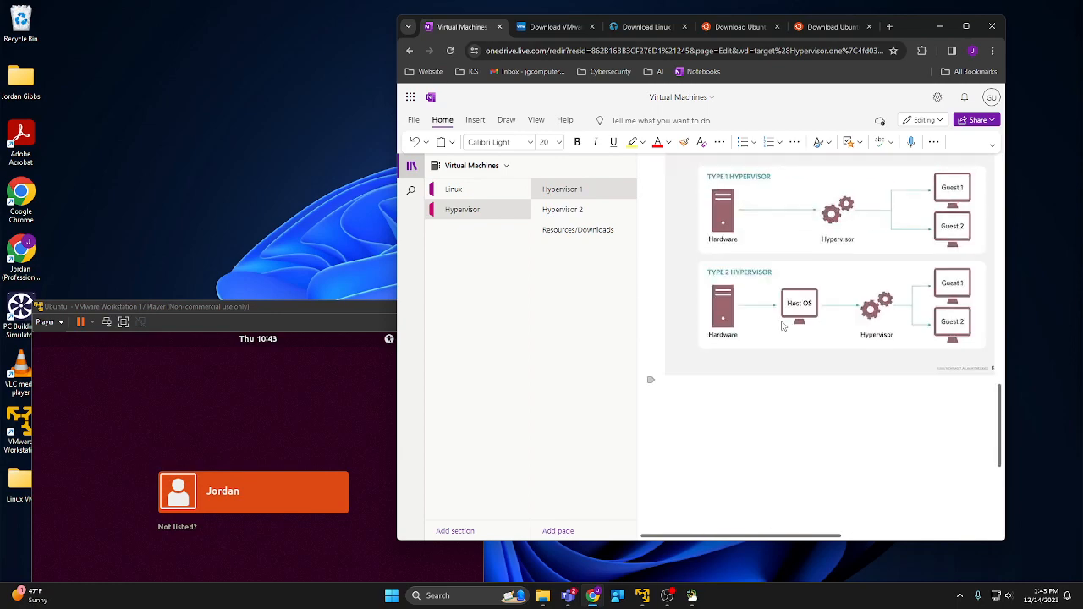
scroll(783, 326, "up", 1)
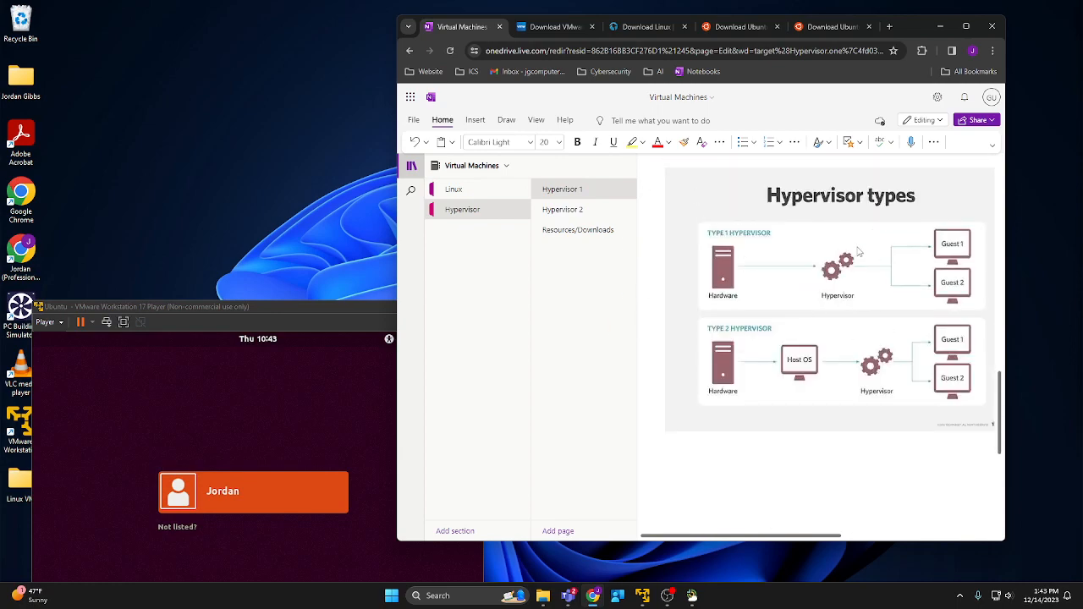
left_click_drag(910, 27, 1082, 114)
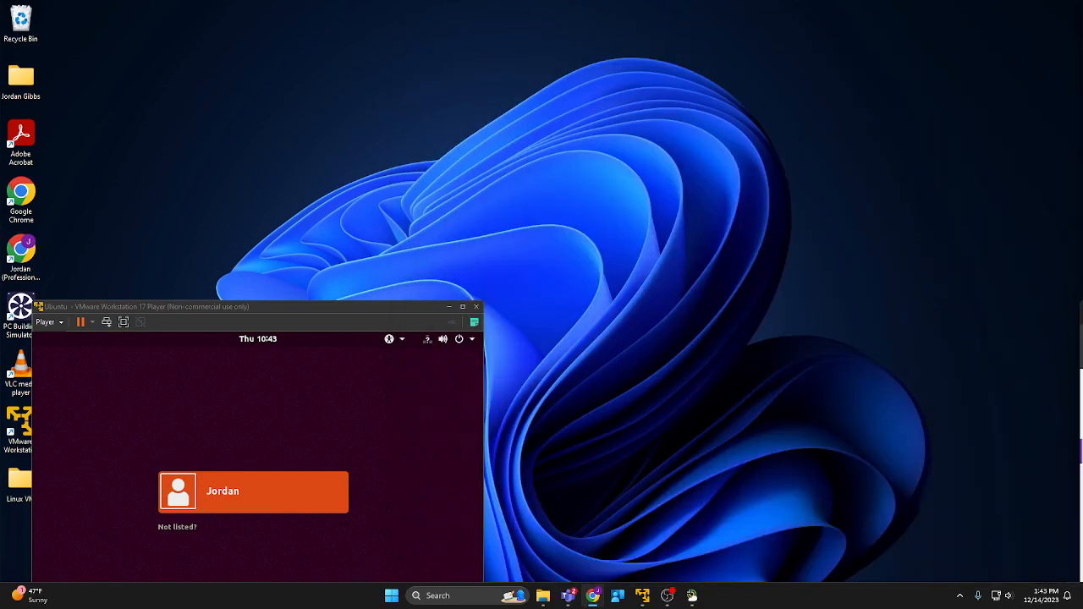
Move the notes off screen, centre the VM window and maximize it.
left_click_drag(1082, 308, 1082, 313)
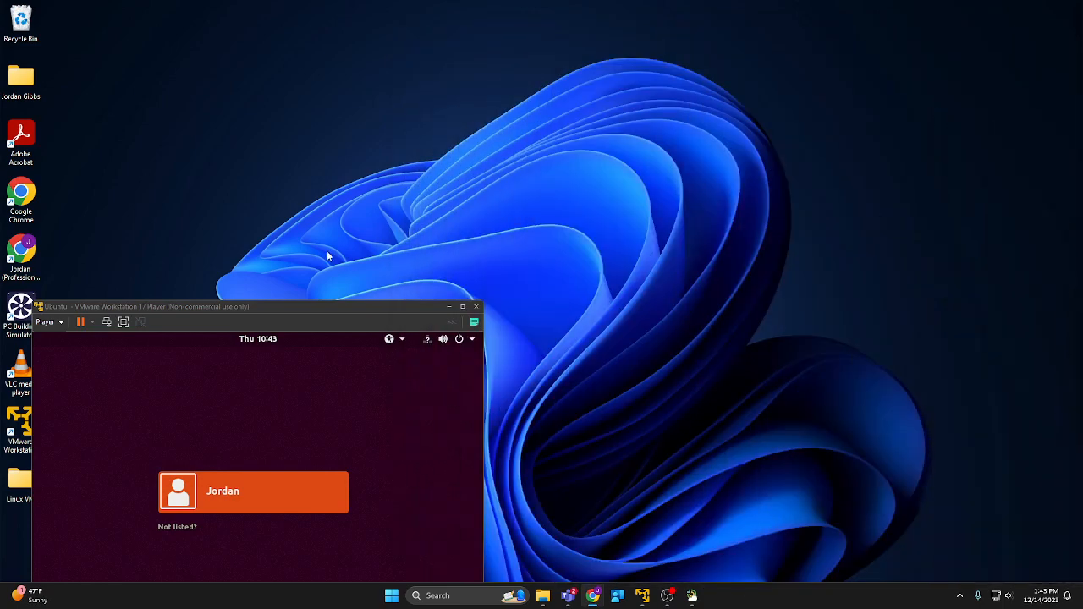
left_click_drag(244, 306, 419, 157)
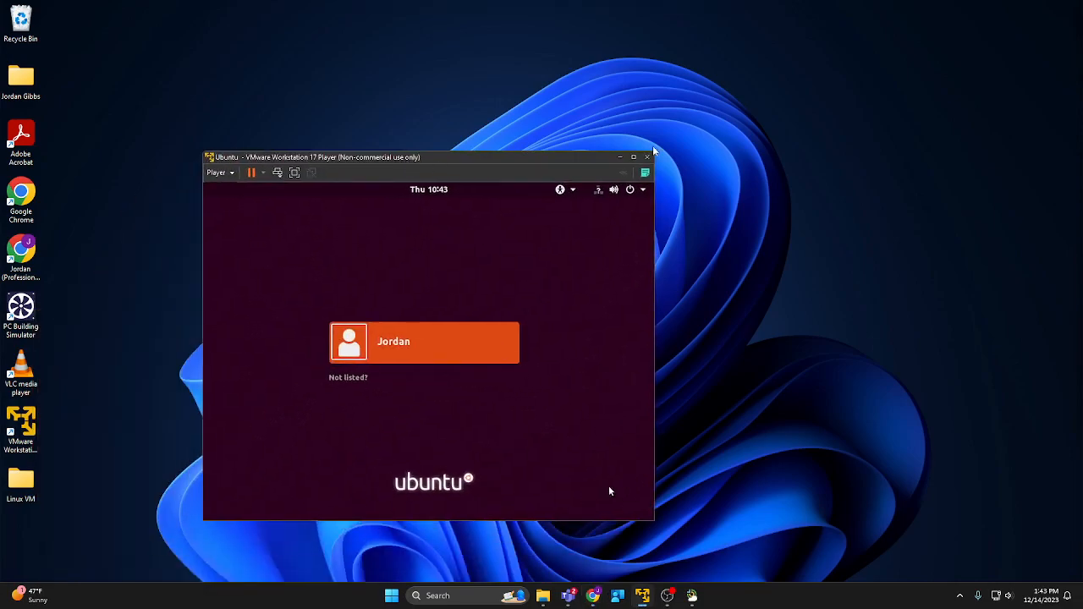
left_click(634, 158)
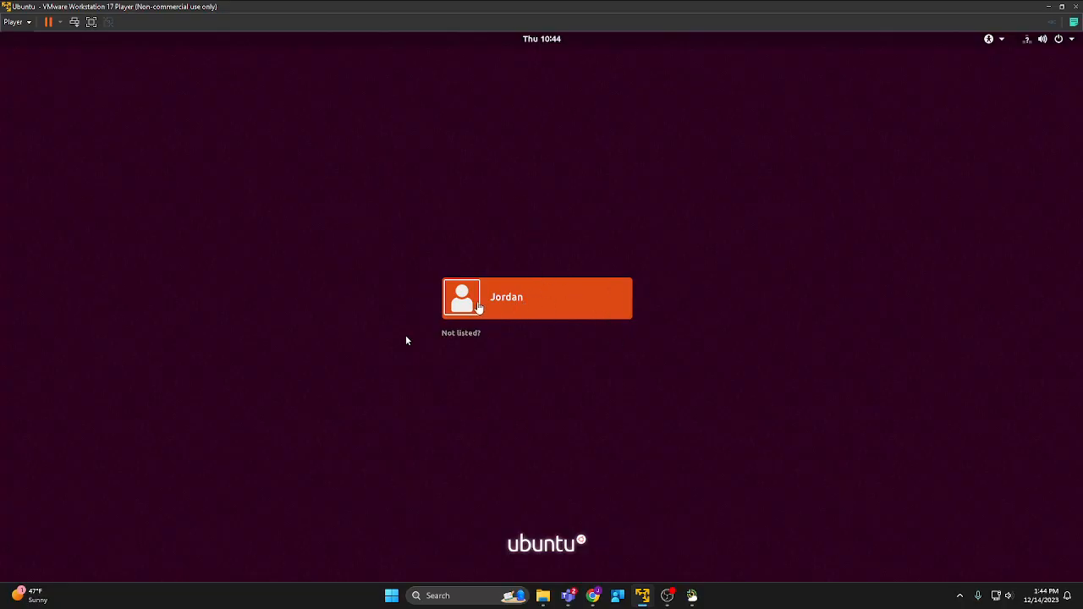
Select the user account in the VM and sign in to Ubuntu with the account password.
left_click(495, 296)
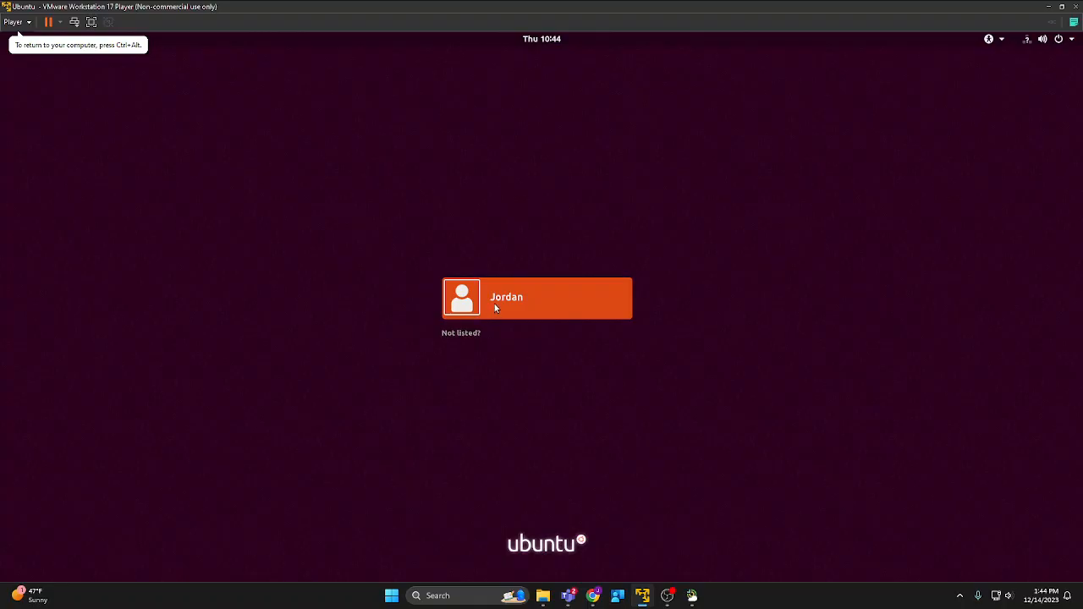
left_click(495, 306)
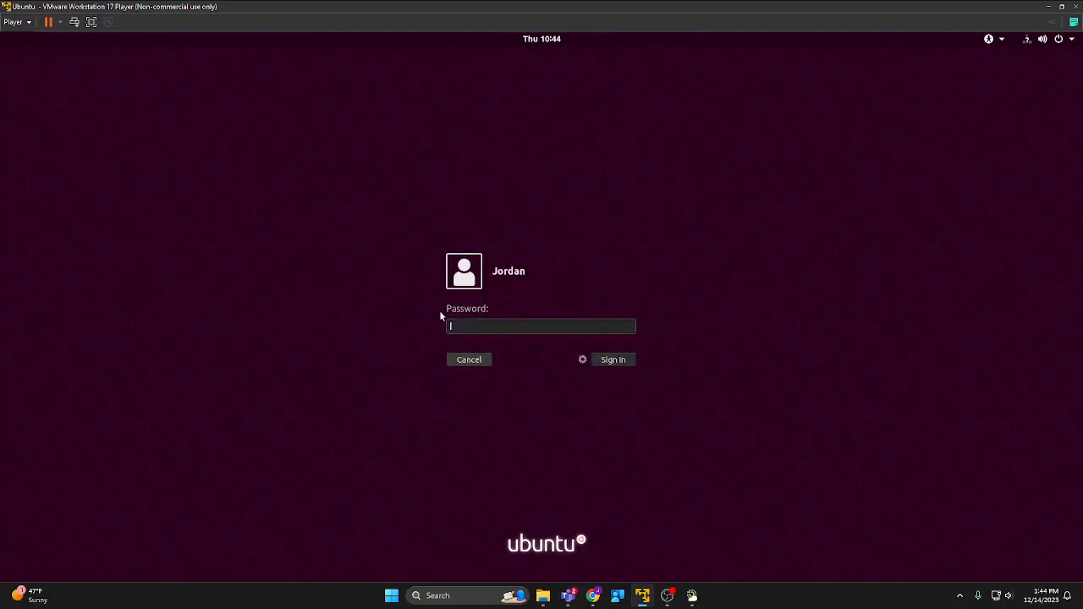
type("••••")
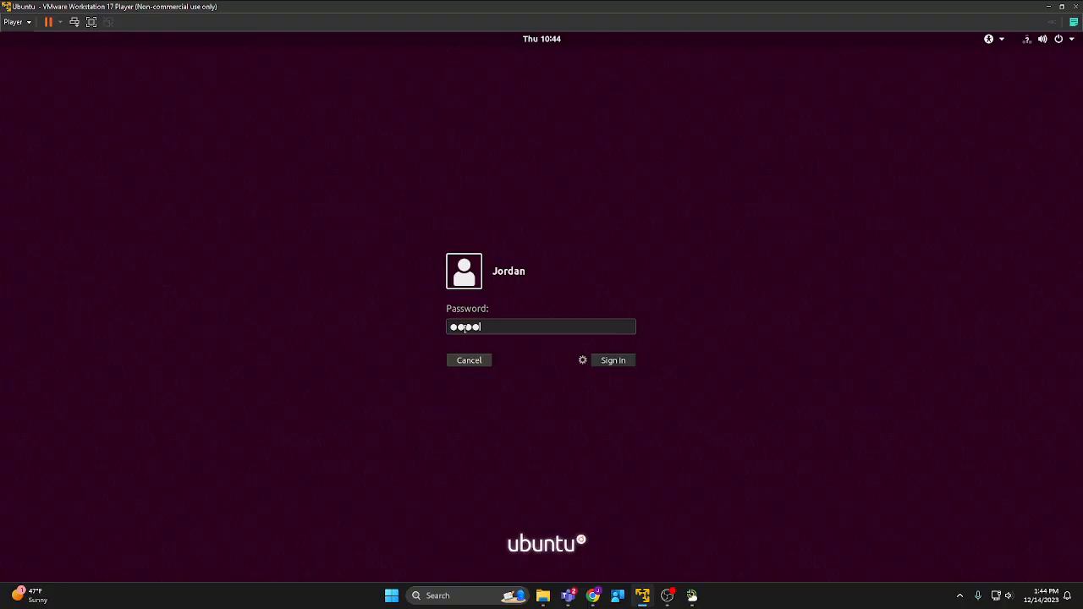
key("Return")
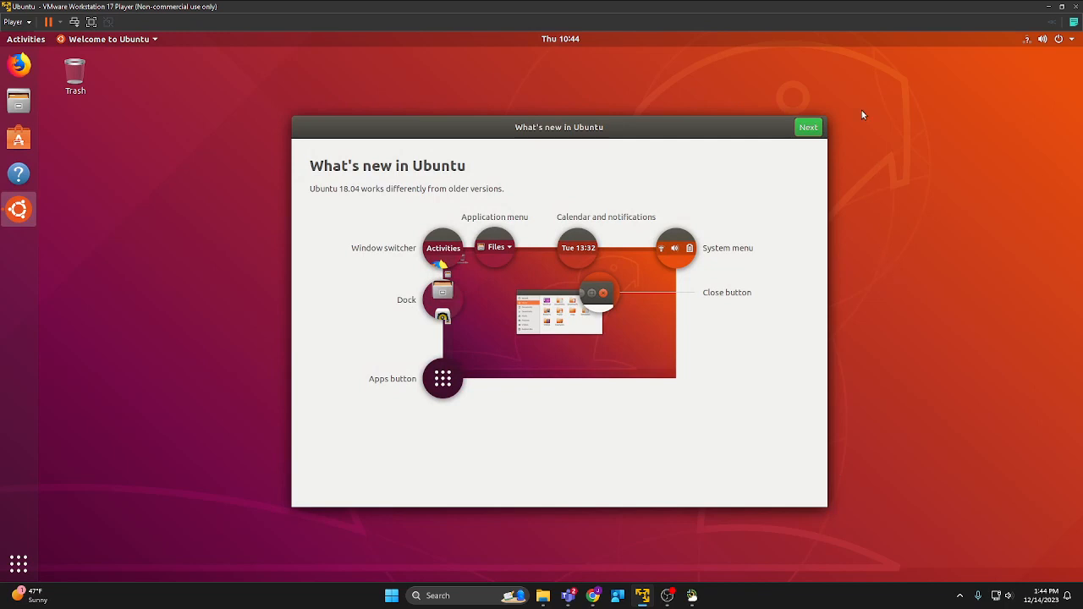
Skip Livepatch, choose 'No, don't send system info', and click Done to close the welcome setup.
left_click(809, 132)
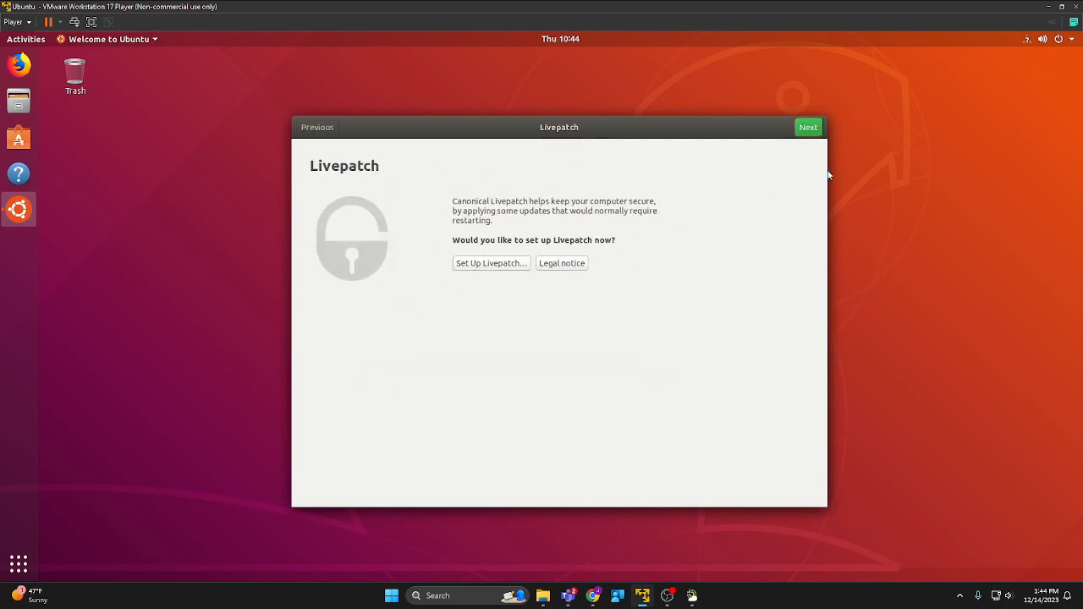
left_click(808, 129)
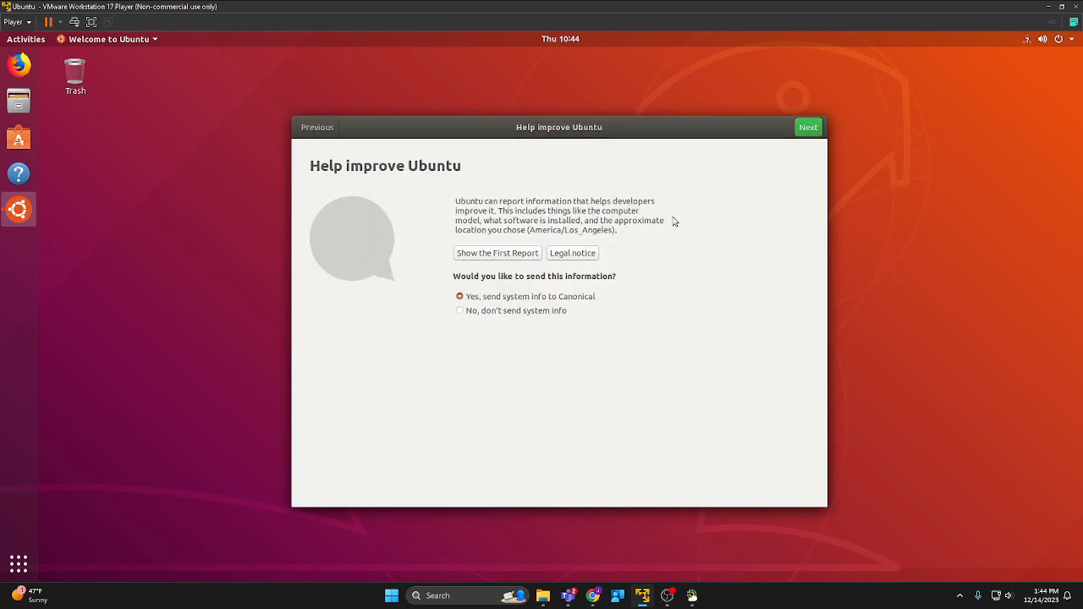
left_click(460, 312)
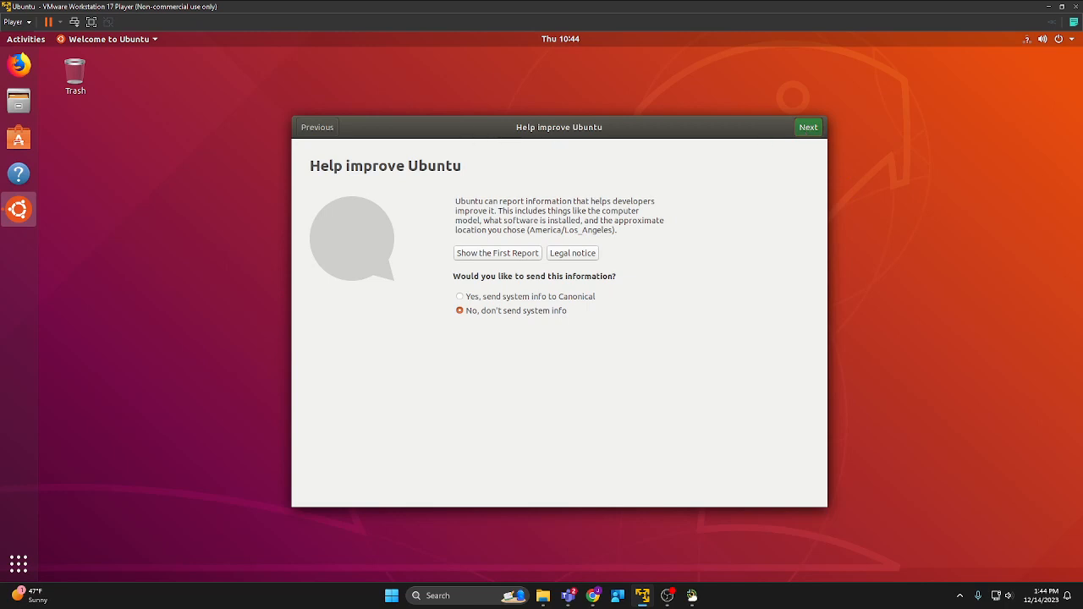
key("alt+Tab")
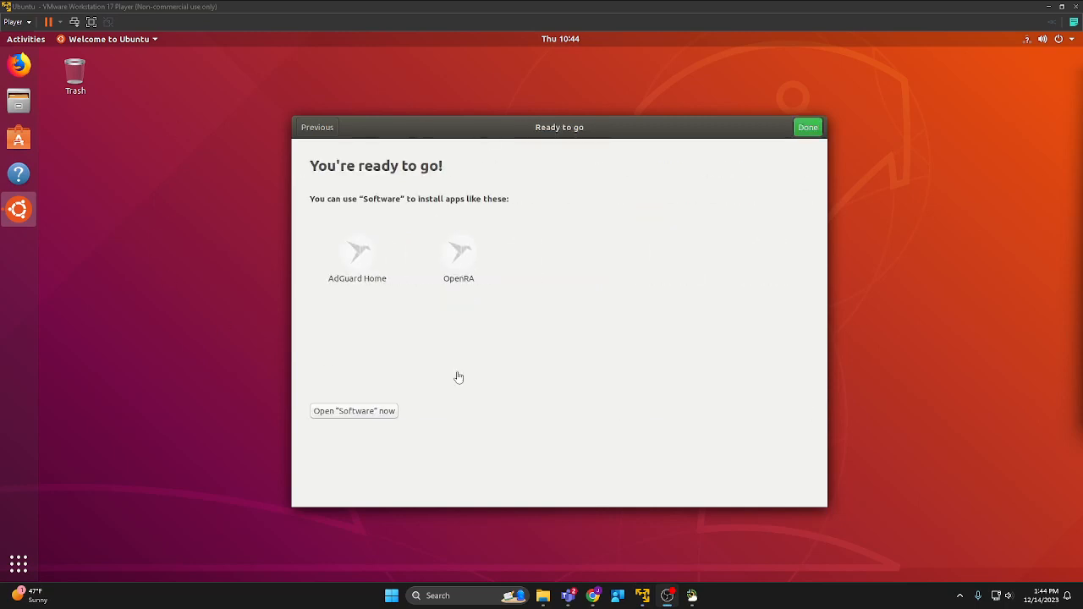
left_click(807, 131)
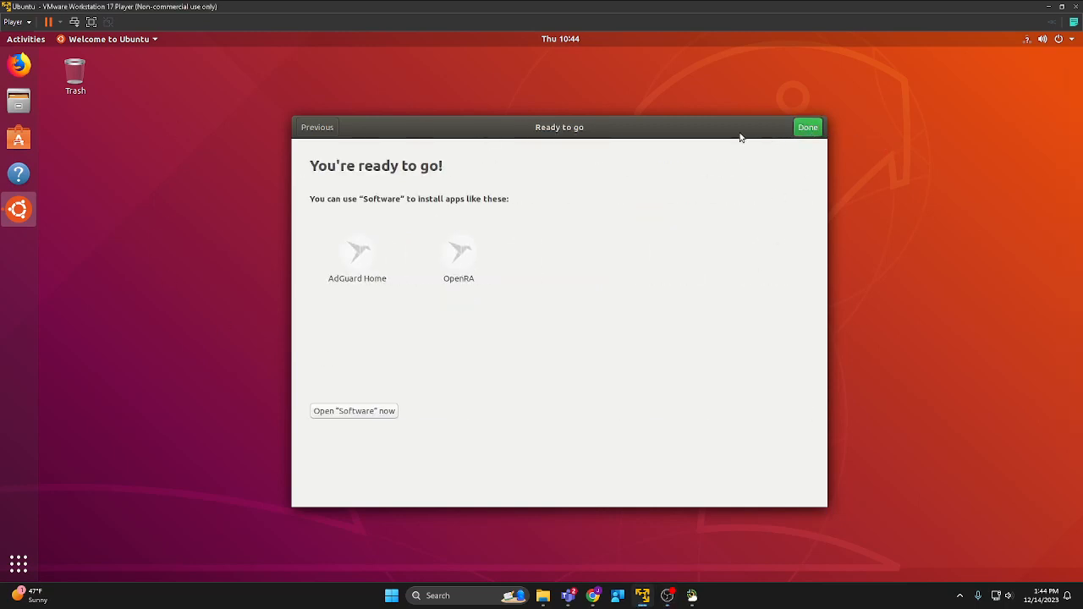
left_click(806, 132)
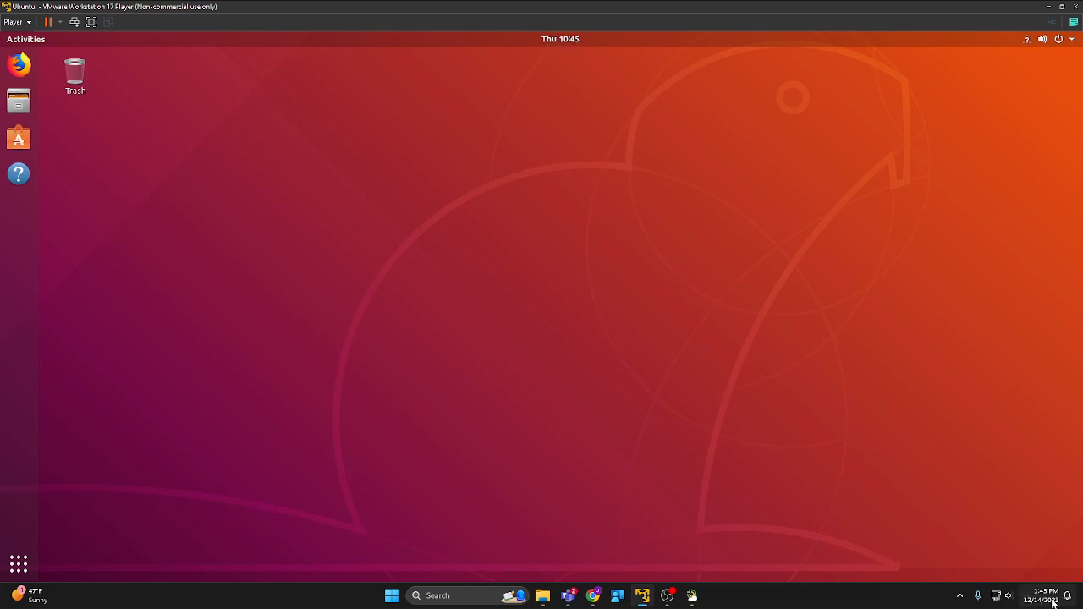
Cancel the problem report, choose Don't Upgrade for Ubuntu 20.04.6 LTS, and close the follow-up notice.
left_click(1058, 40)
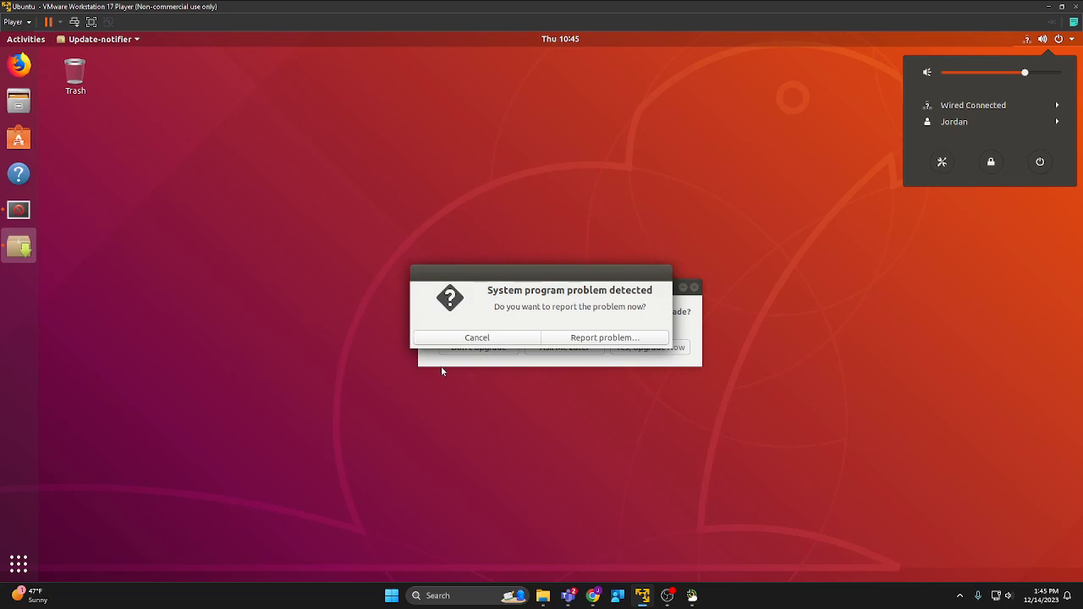
left_click(472, 343)
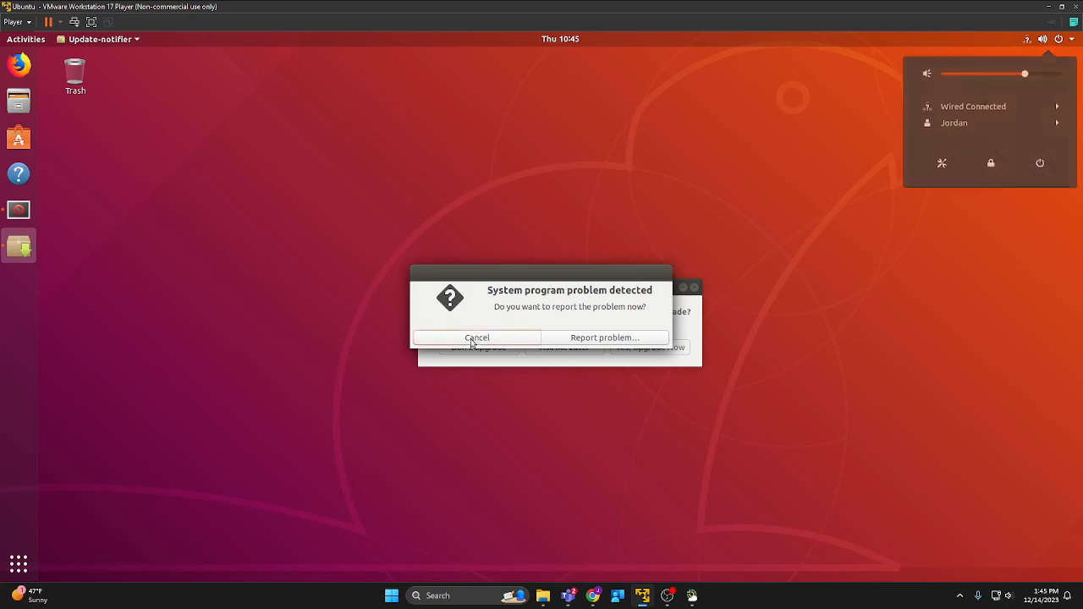
left_click(472, 342)
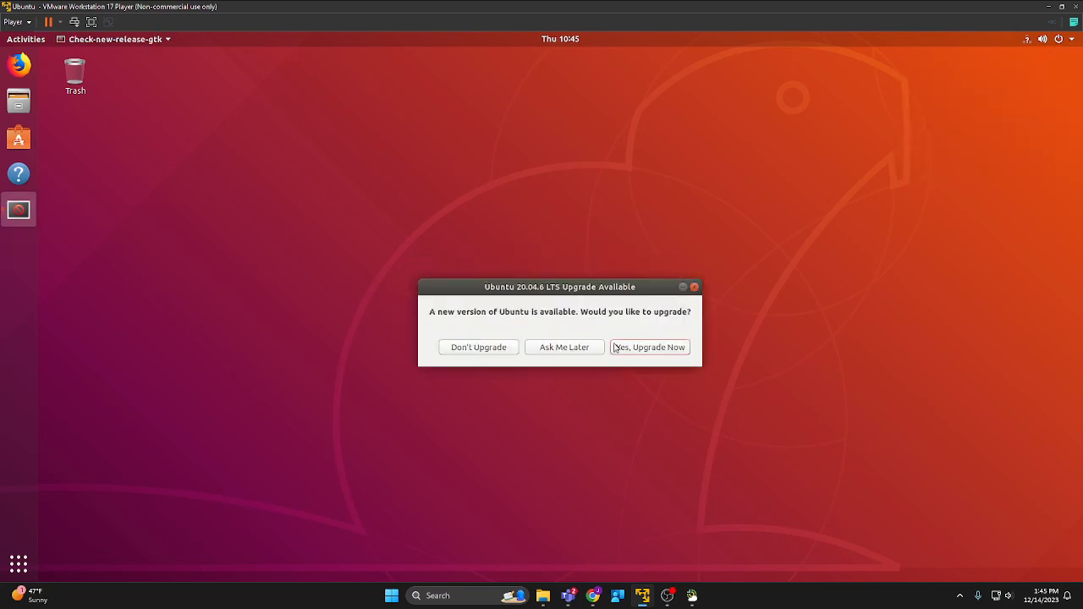
left_click(471, 347)
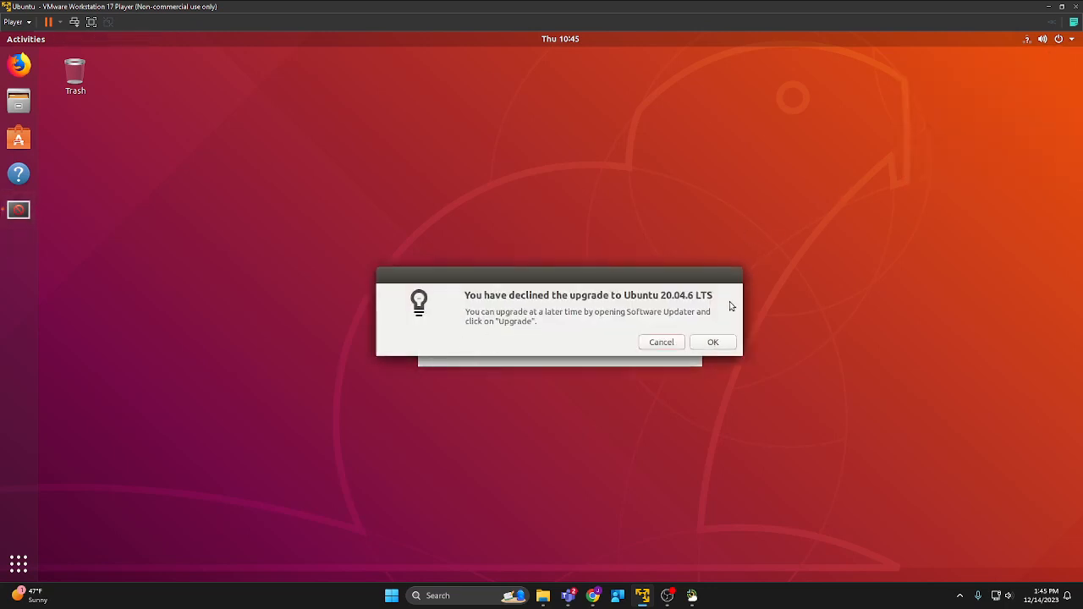
left_click(668, 343)
left_click(1063, 42)
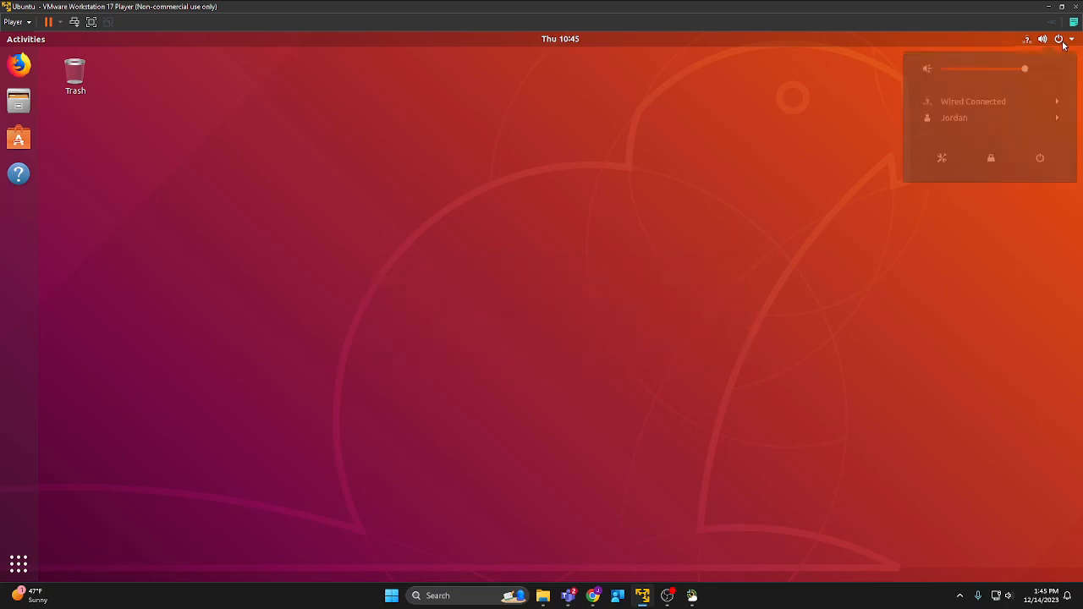
In Date & Time settings, set the time zone to EST by picking Detroit, United States, on the map.
left_click(941, 158)
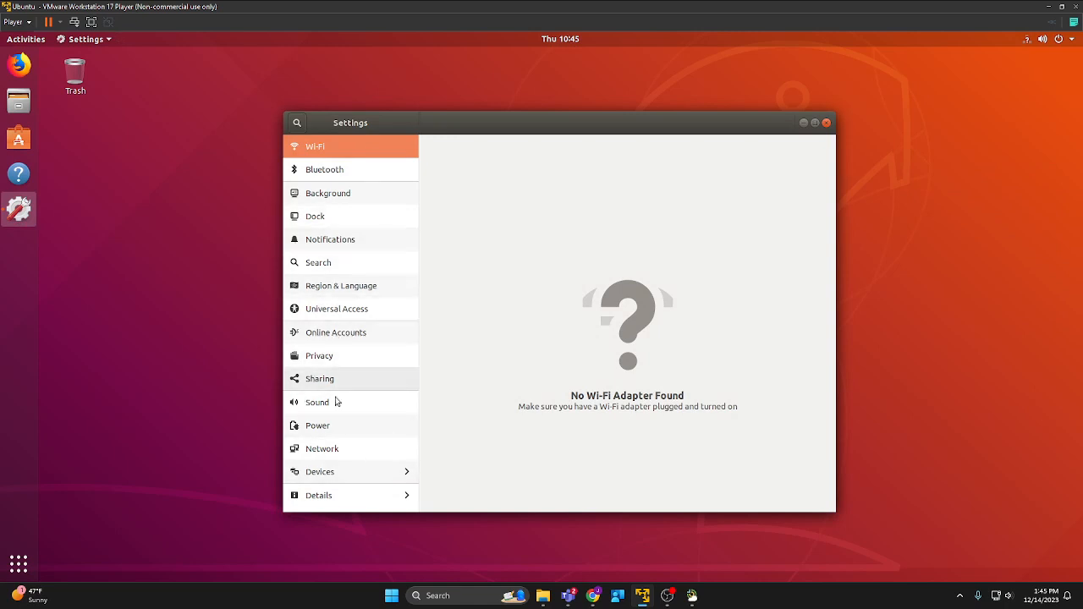
left_click(406, 505)
left_click(341, 173)
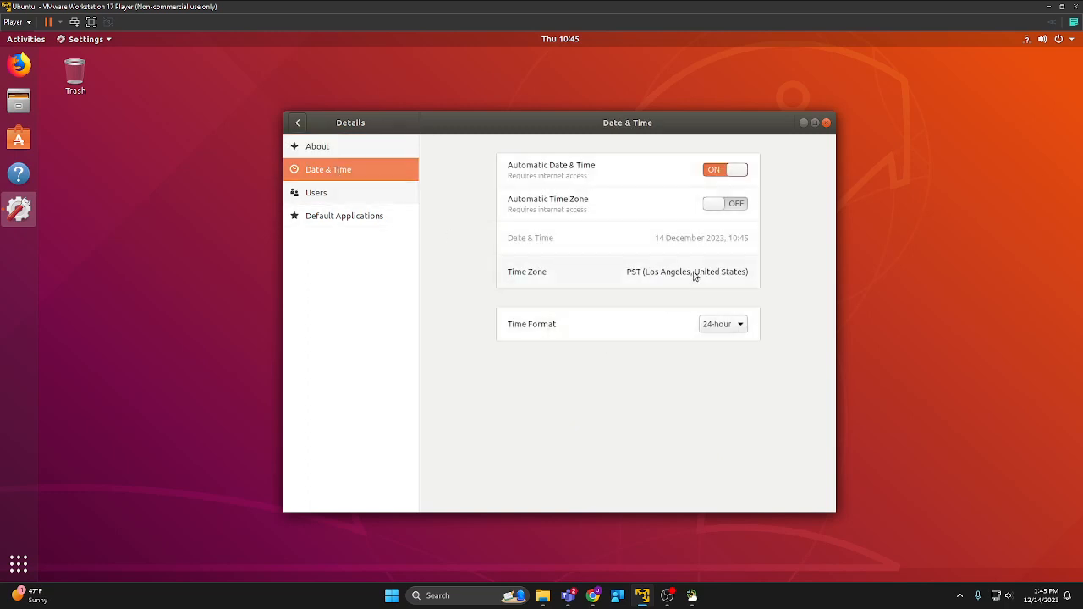
left_click(608, 274)
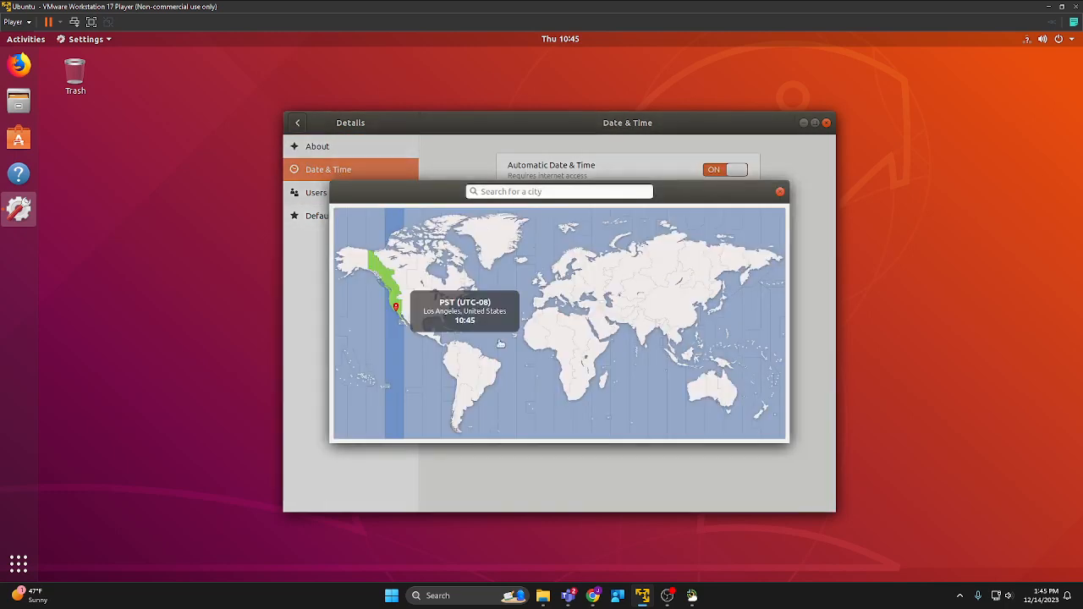
left_click(441, 299)
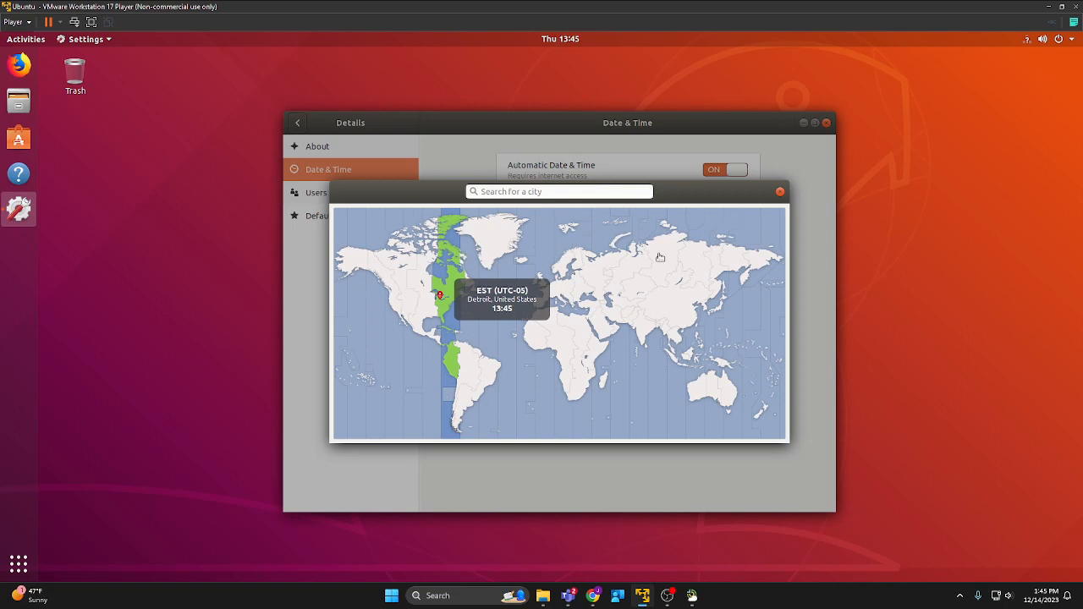
left_click(780, 194)
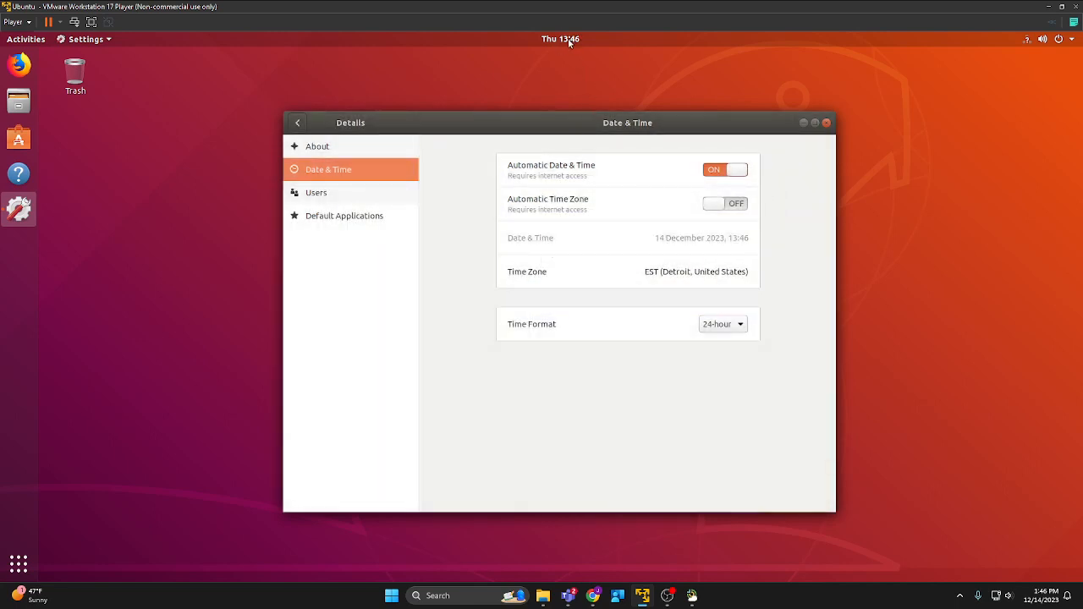
Change the clock's time format from 24-hour to AM/PM and close Settings.
left_click(731, 324)
left_click(727, 323)
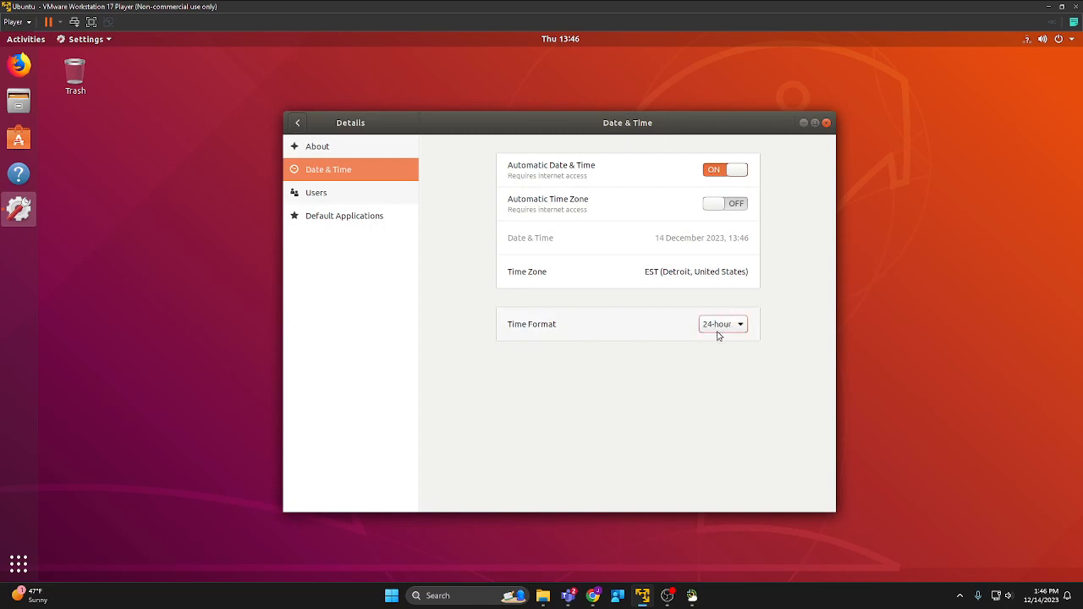
left_click(717, 332)
left_click(718, 338)
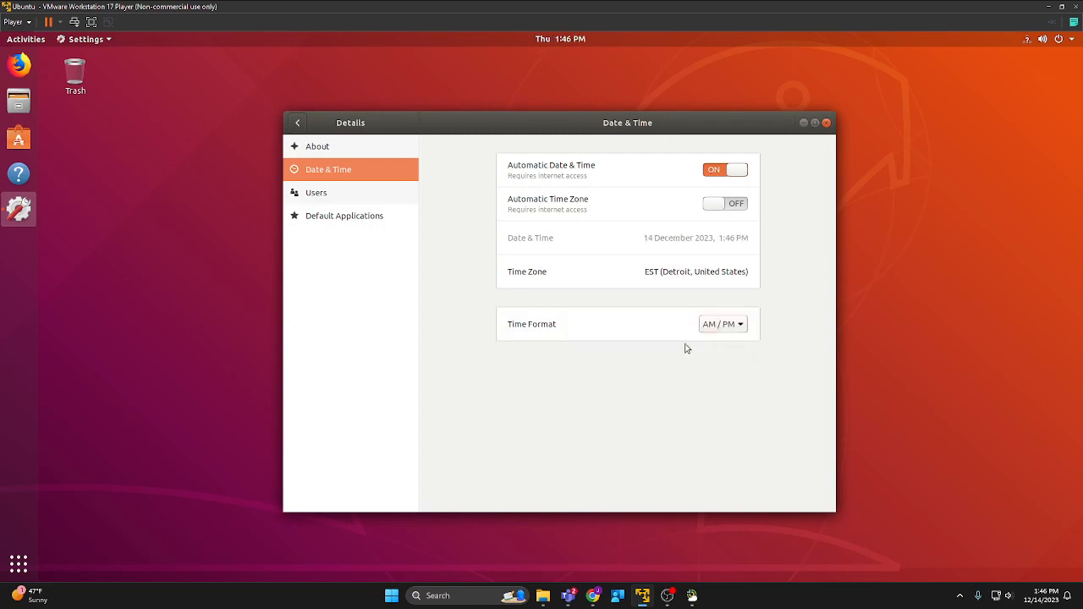
left_click(827, 124)
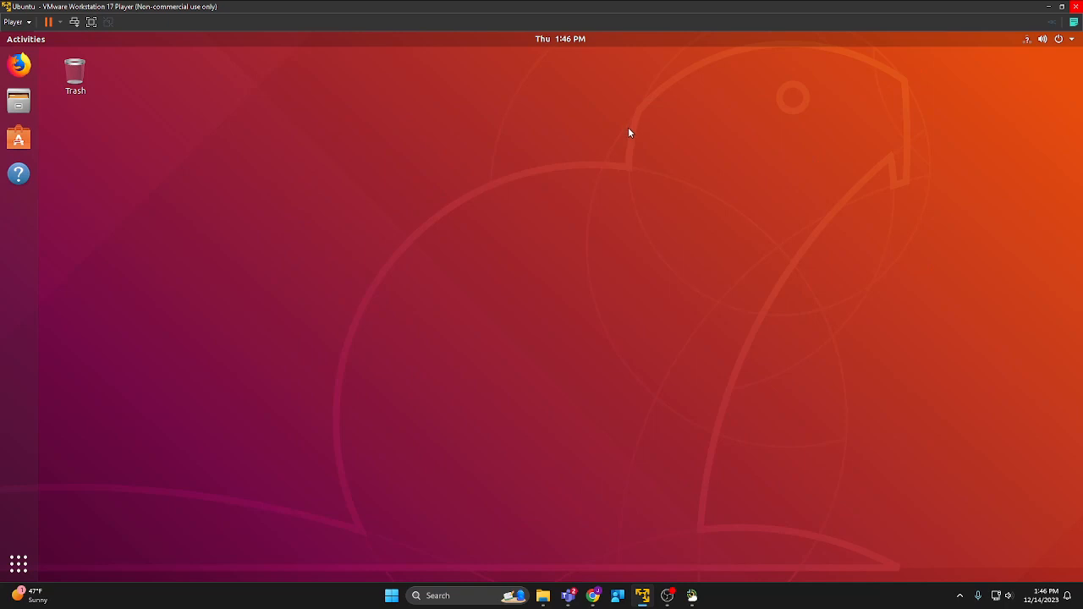
Open a Terminal with Ctrl+Alt+T, put the VM in full screen, then pin and unpin the toolbar.
key("ctrl+alt+t")
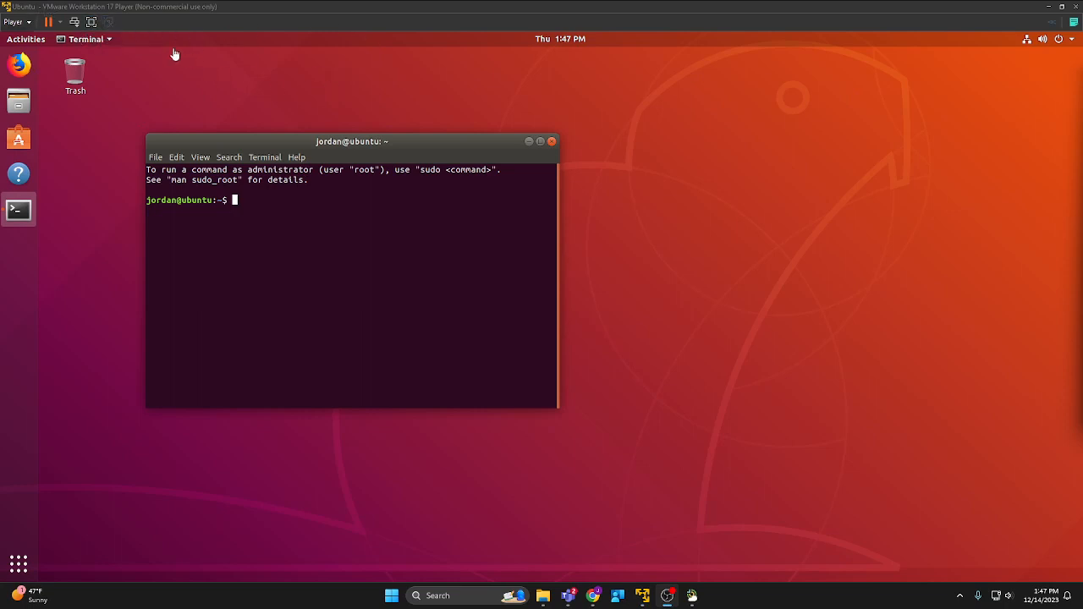
left_click(95, 22)
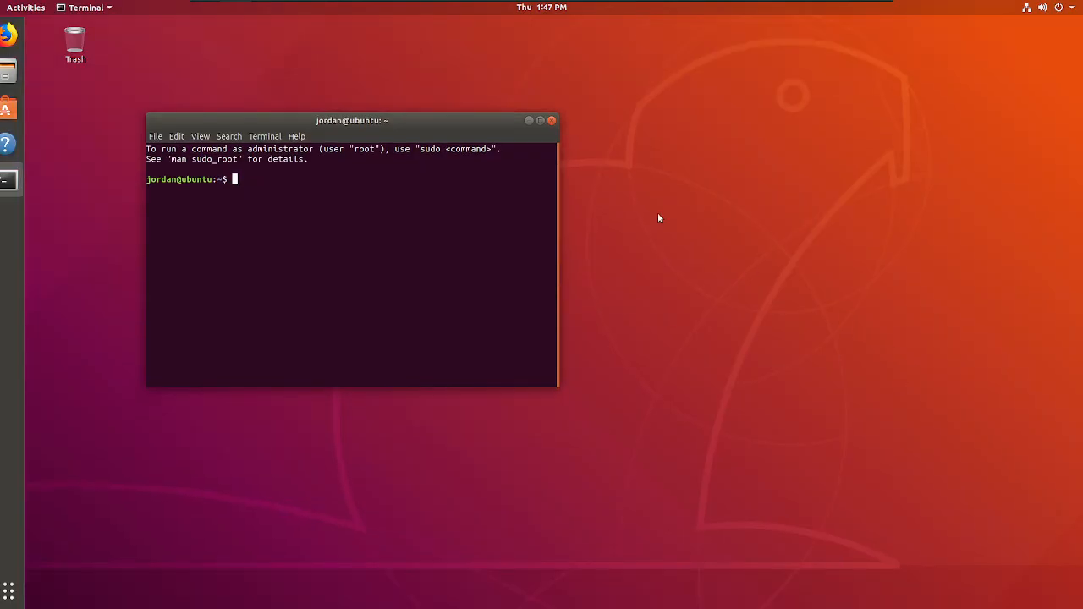
mouse_move(252, 3)
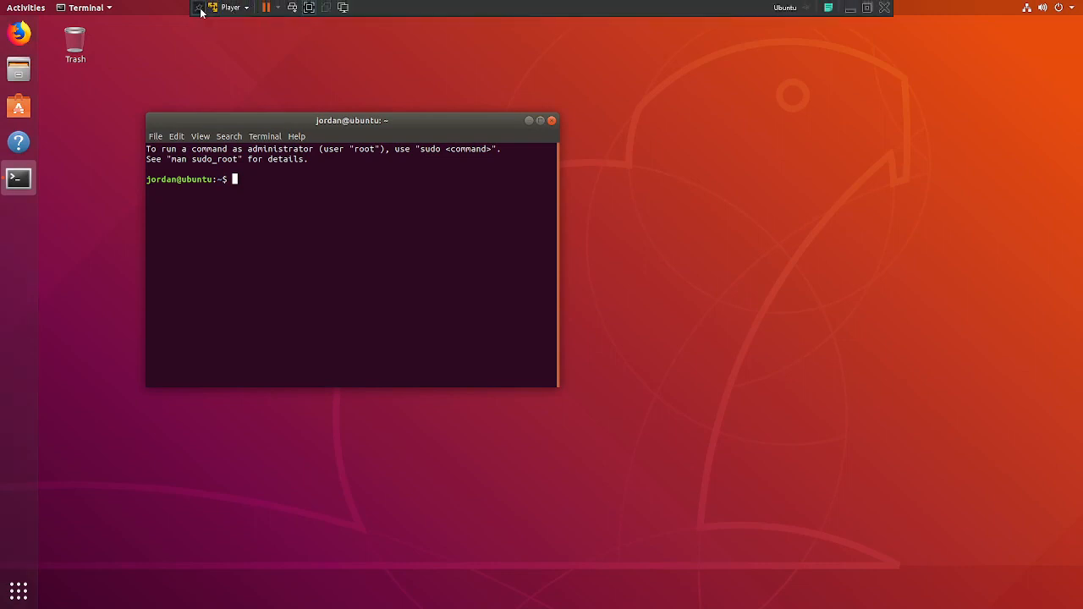
left_click(200, 10)
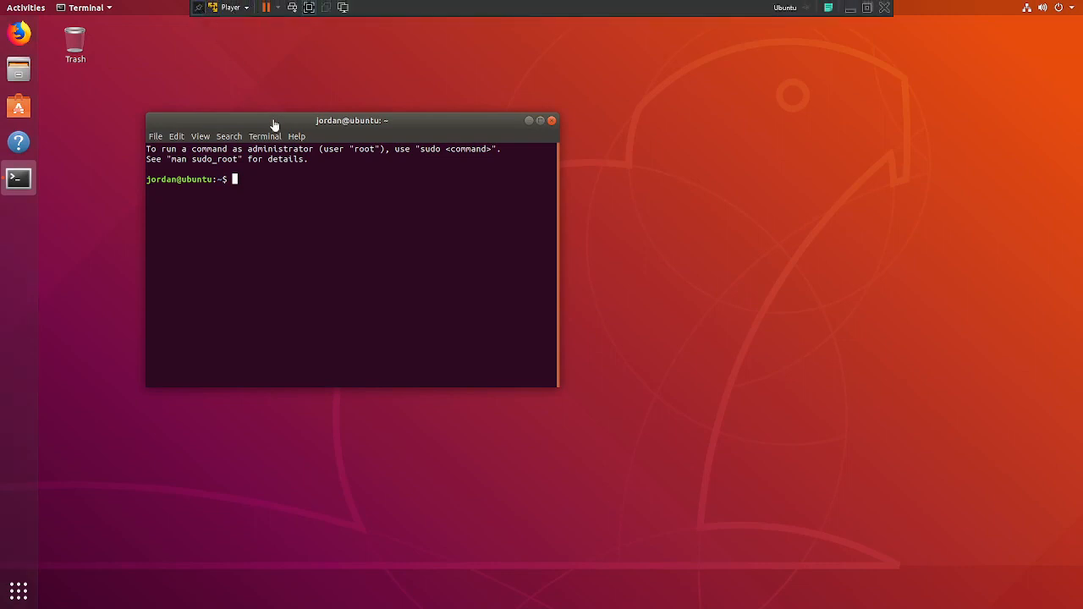
left_click(199, 9)
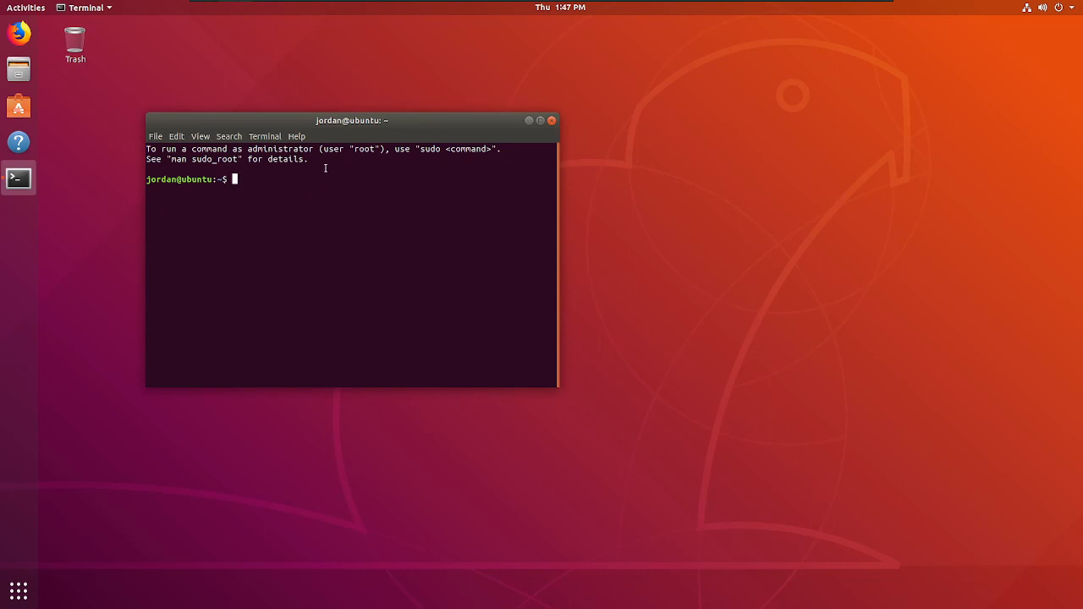
Run misspelled 'sudo shutown now' with the account password, then shut down with 'sudo shutdown now'.
type("sudo")
type("shutown now")
key("Return")
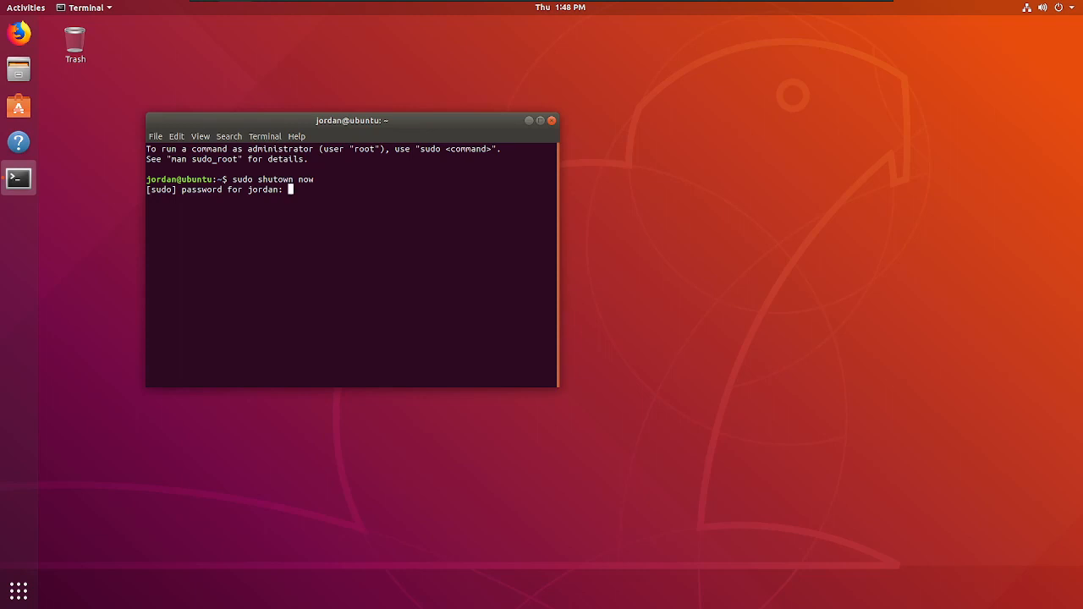
key("Return")
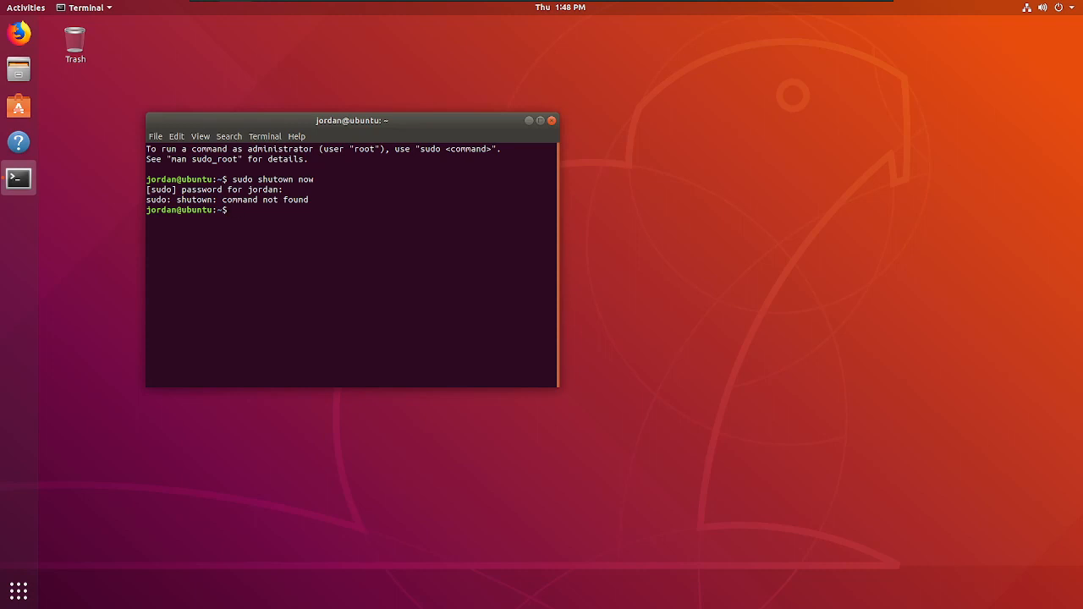
type("sudo shutdown now")
key("Return")
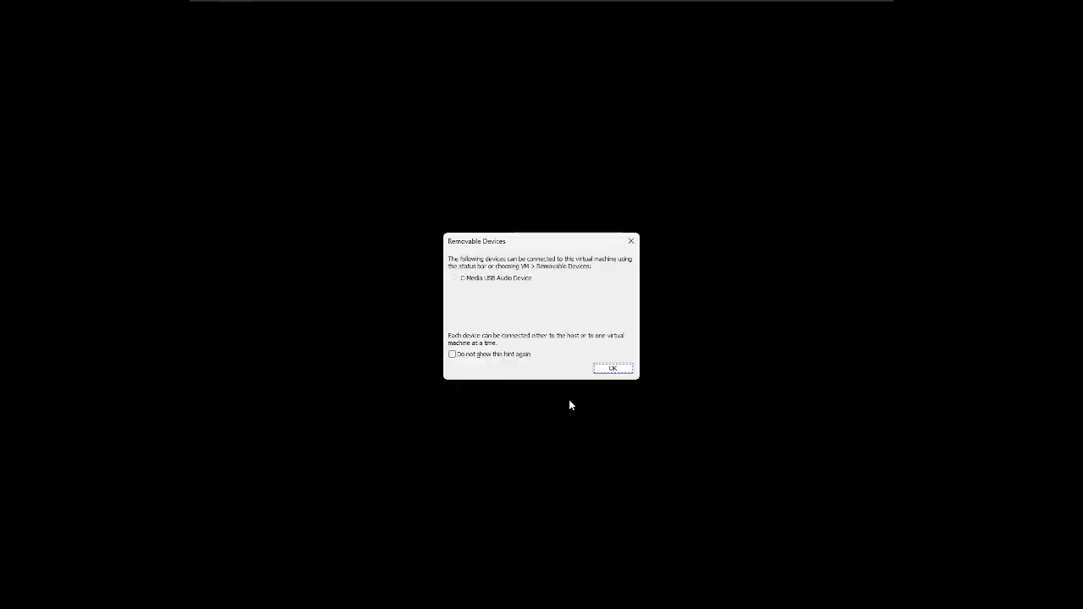
Click OK on the Removable Devices hint to return to the Windows desktop.
left_click(612, 369)
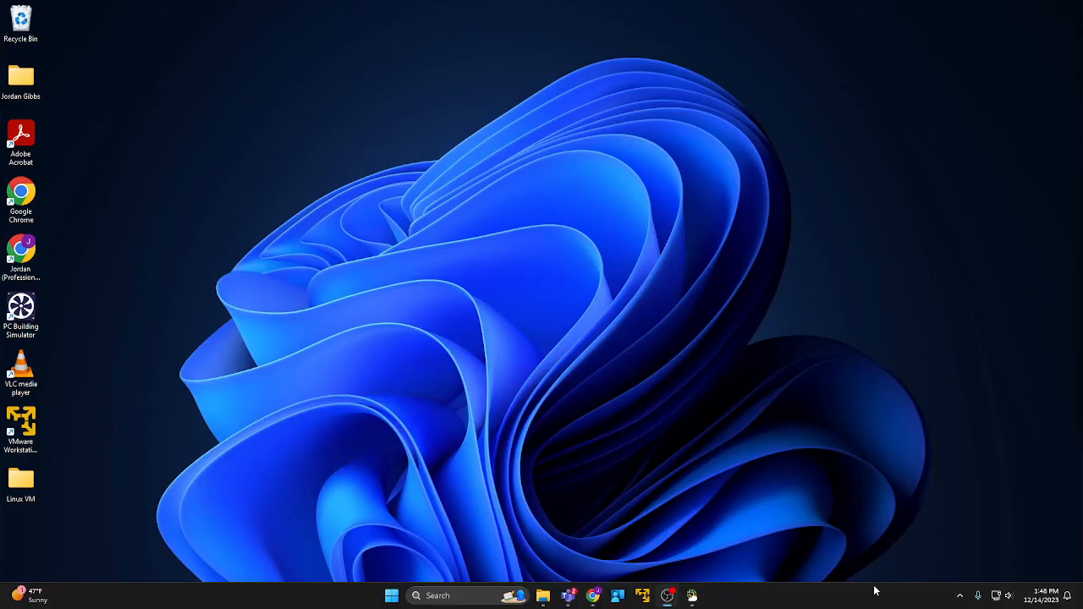